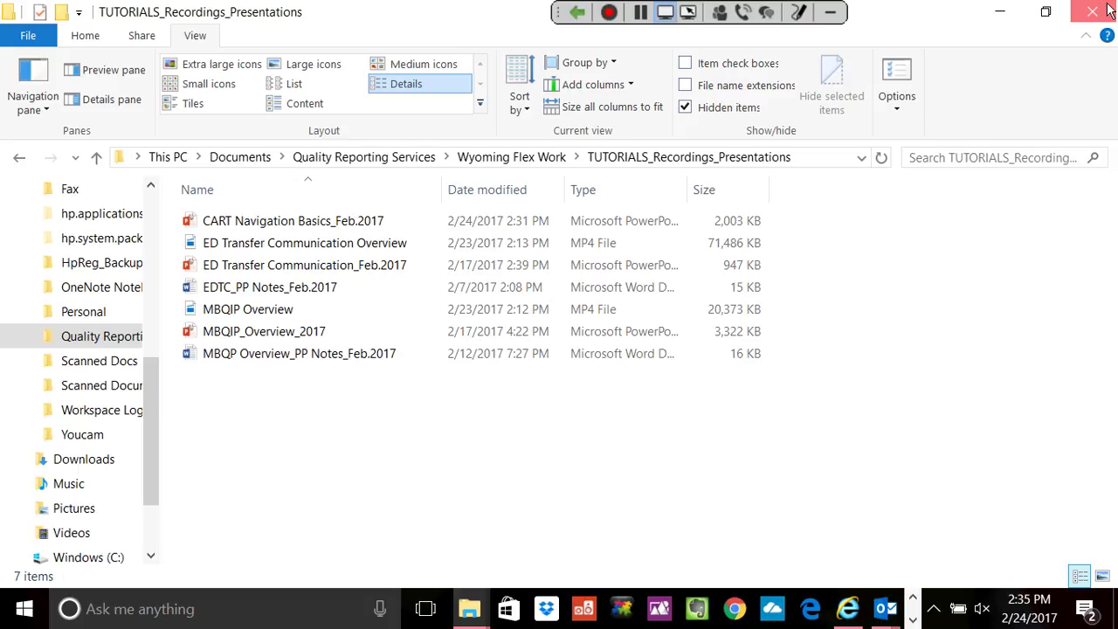
Close File Explorer and Outlook, then launch QMS30 from the desktop shortcut.
{"action": "left_click", "coordinate": [1106, 9]}
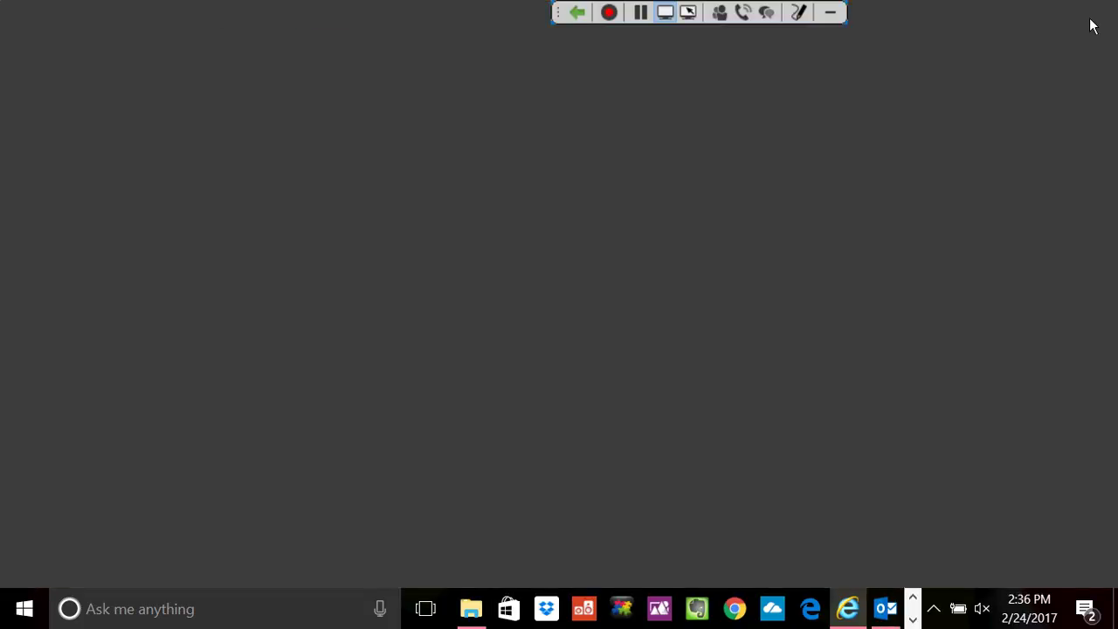
{"action": "left_click", "coordinate": [1090, 20]}
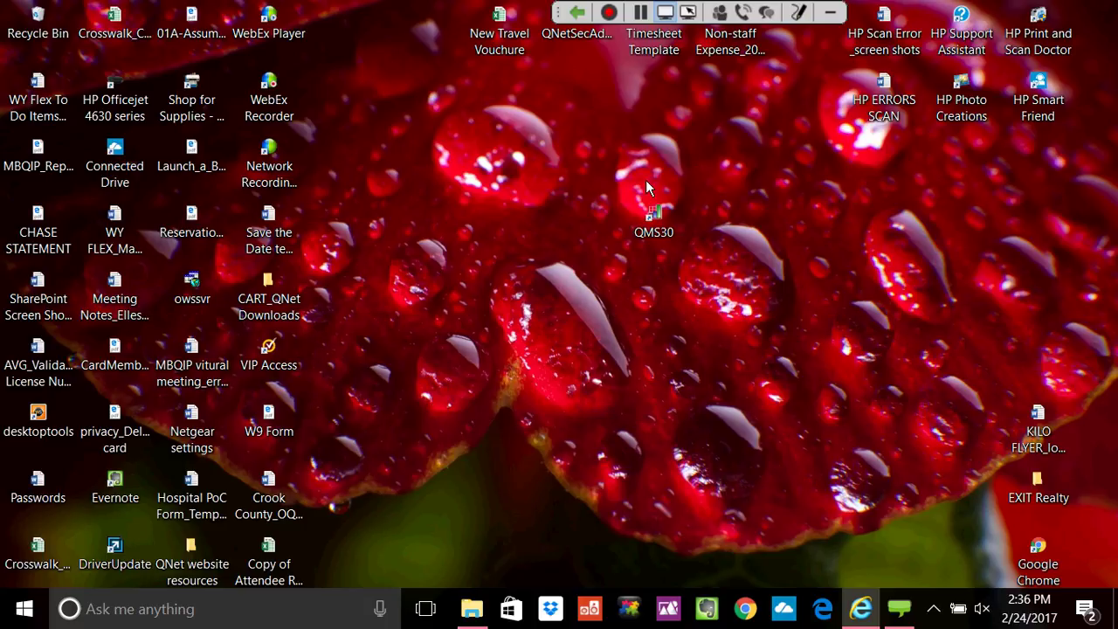
{"action": "left_click", "coordinate": [665, 230]}
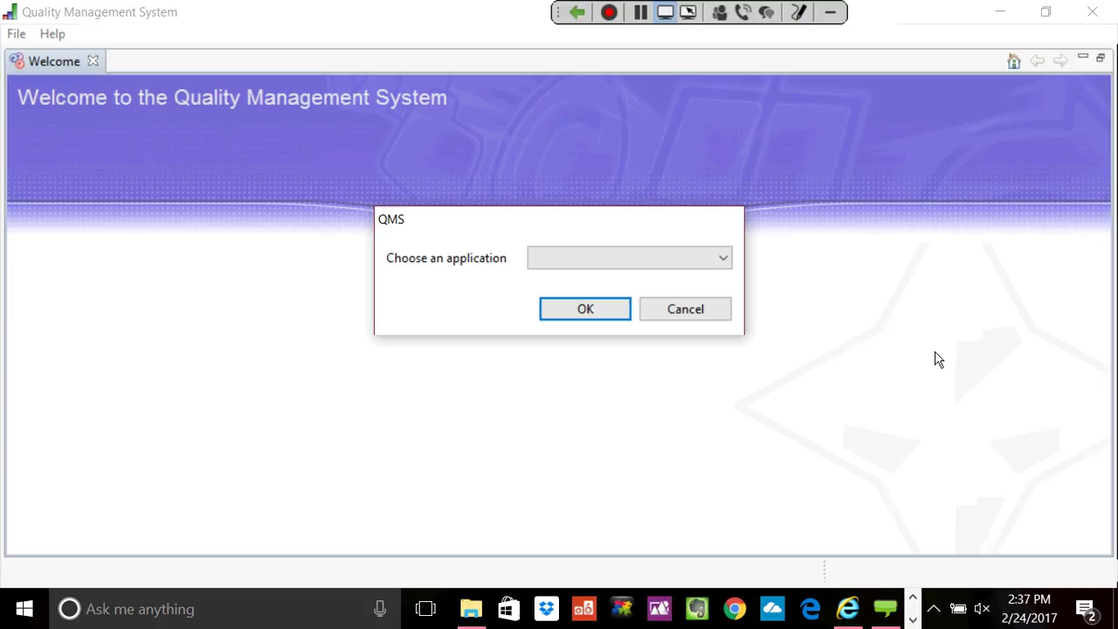
Choose CART - Outpatient as the application and confirm it.
{"action": "left_click", "coordinate": [723, 267]}
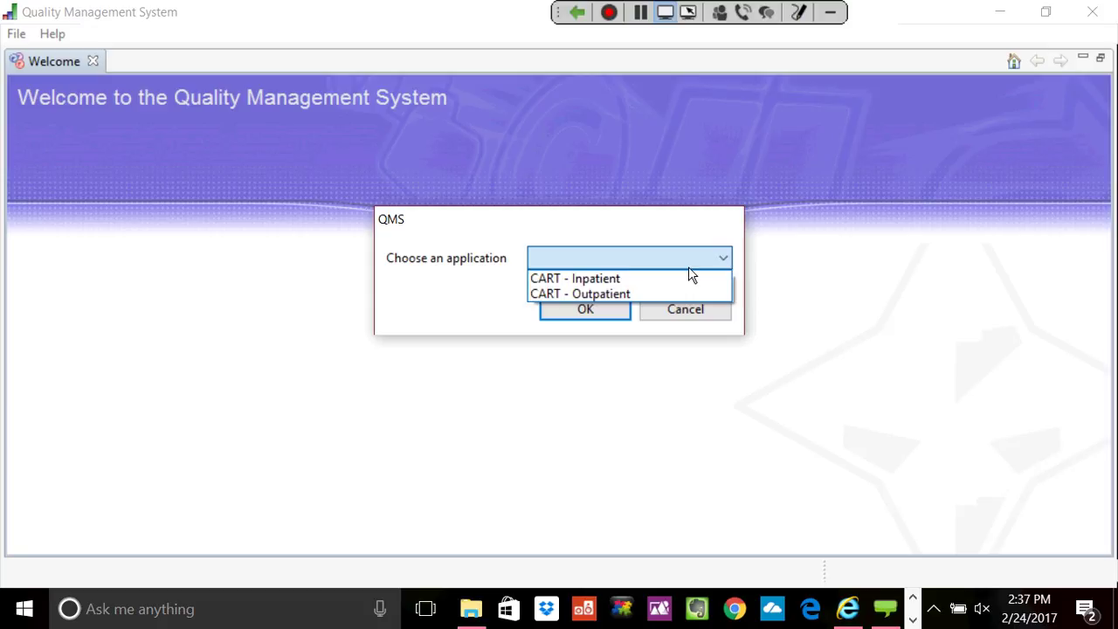
{"action": "left_click", "coordinate": [655, 294]}
{"action": "left_click", "coordinate": [587, 313]}
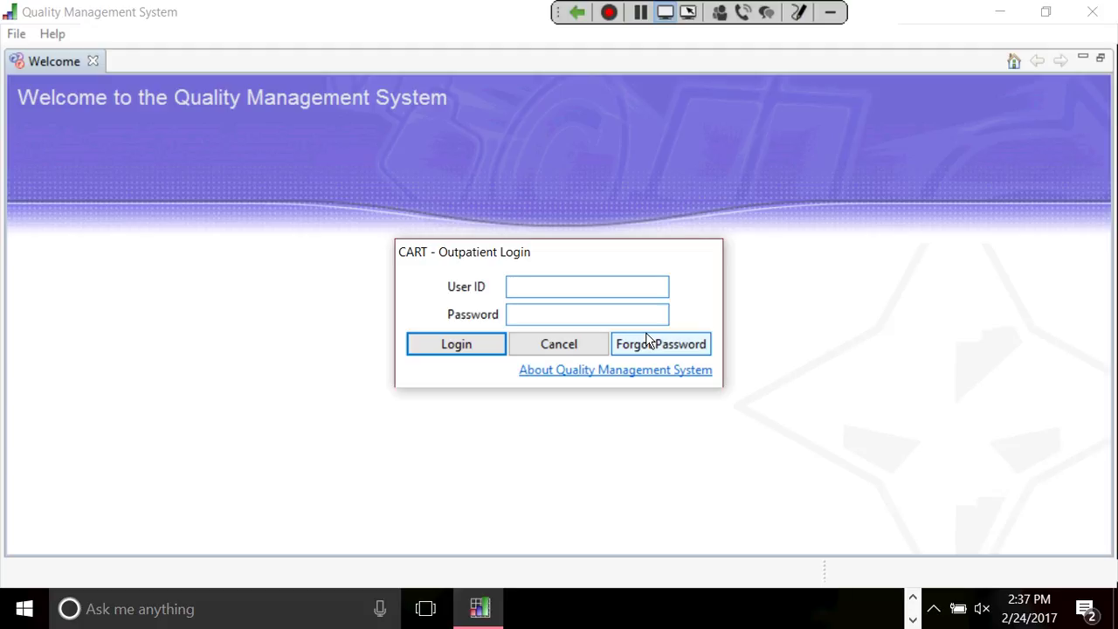
Log in with the user ID and account password, then accept the terms and conditions.
{"action": "key", "text": "Tab"}
{"action": "key", "text": "BackSpace"}
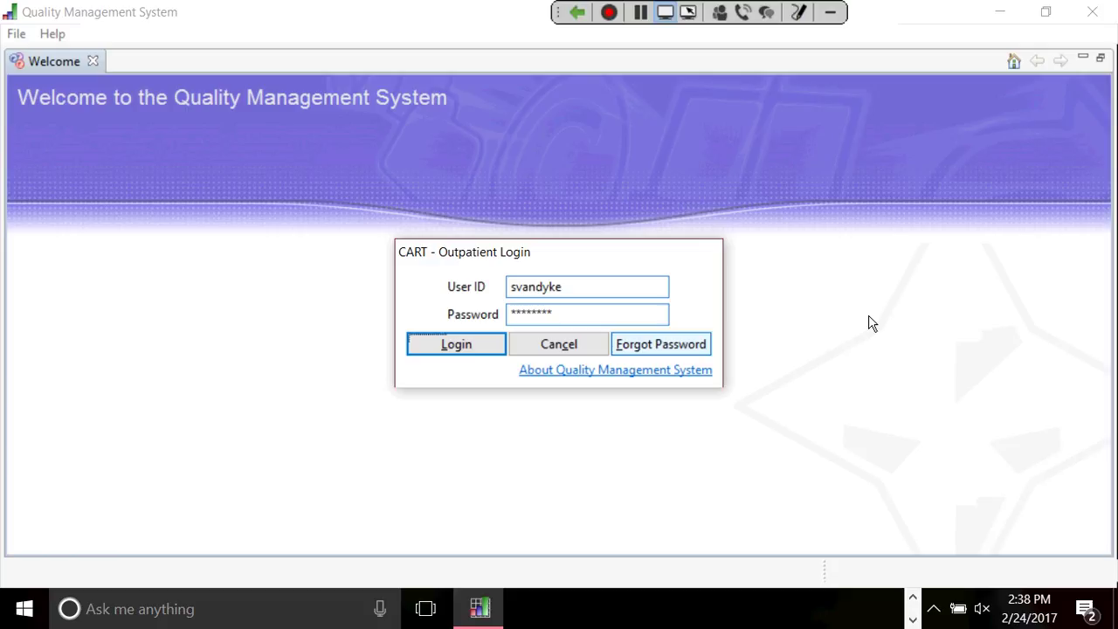
{"action": "key", "text": "Return"}
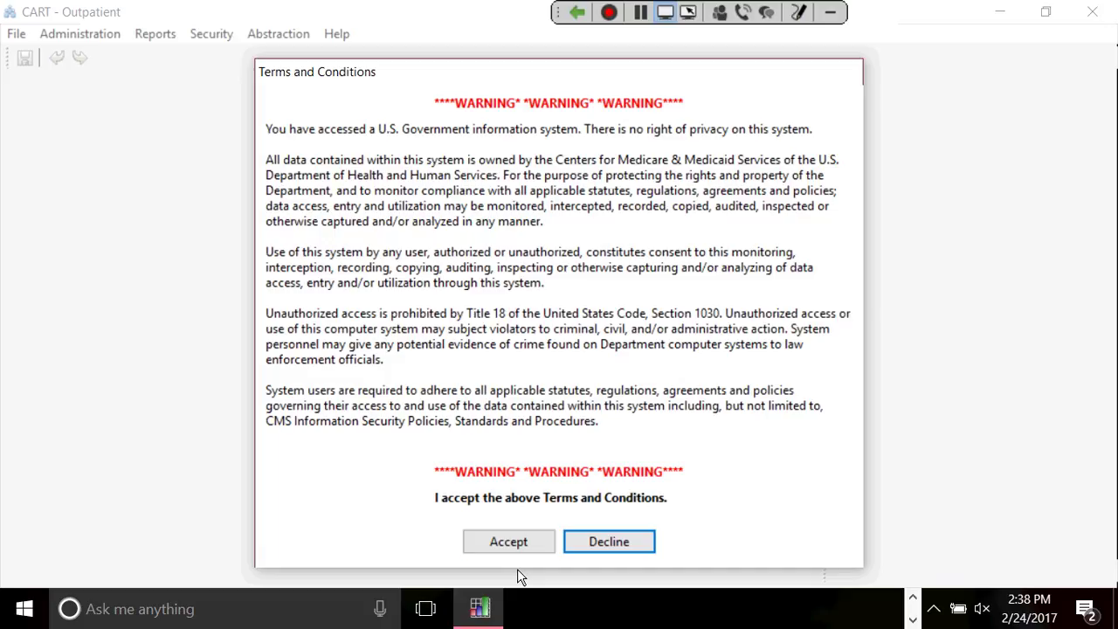
{"action": "left_click", "coordinate": [516, 543]}
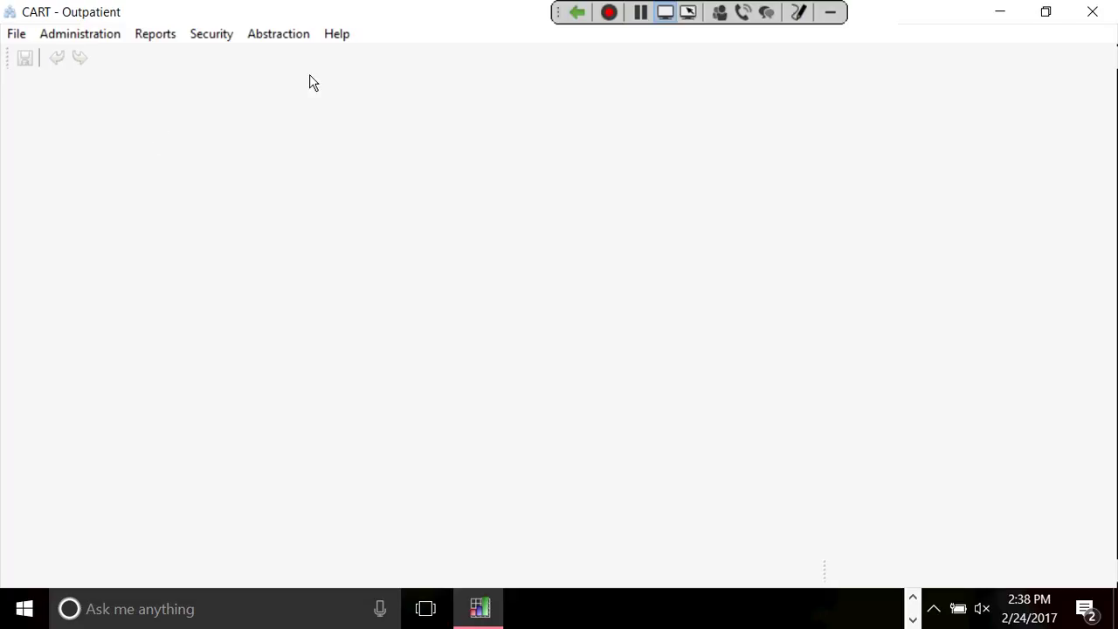
Open the Administration menu and step through Provider, Patient and User.
{"action": "left_click", "coordinate": [108, 37]}
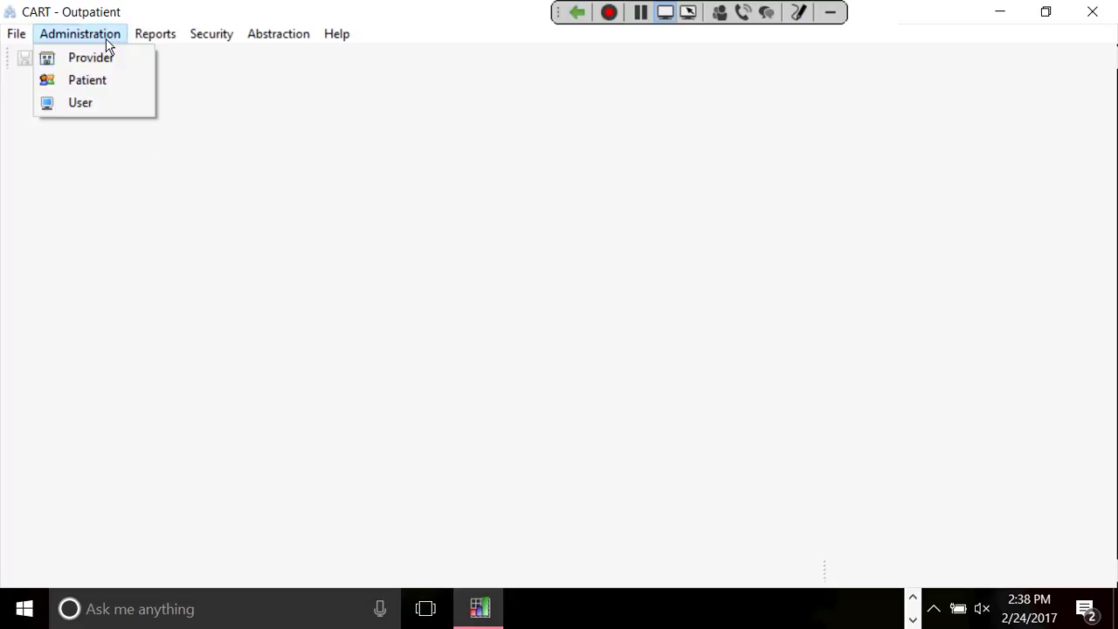
{"action": "key", "text": "Down"}
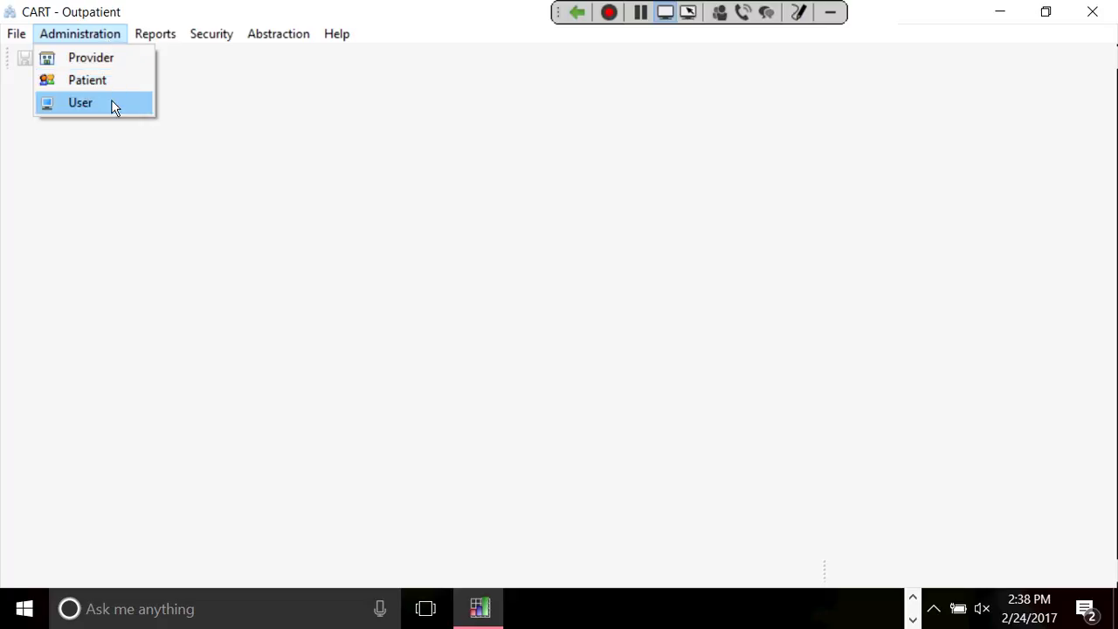
{"action": "key", "text": "Down"}
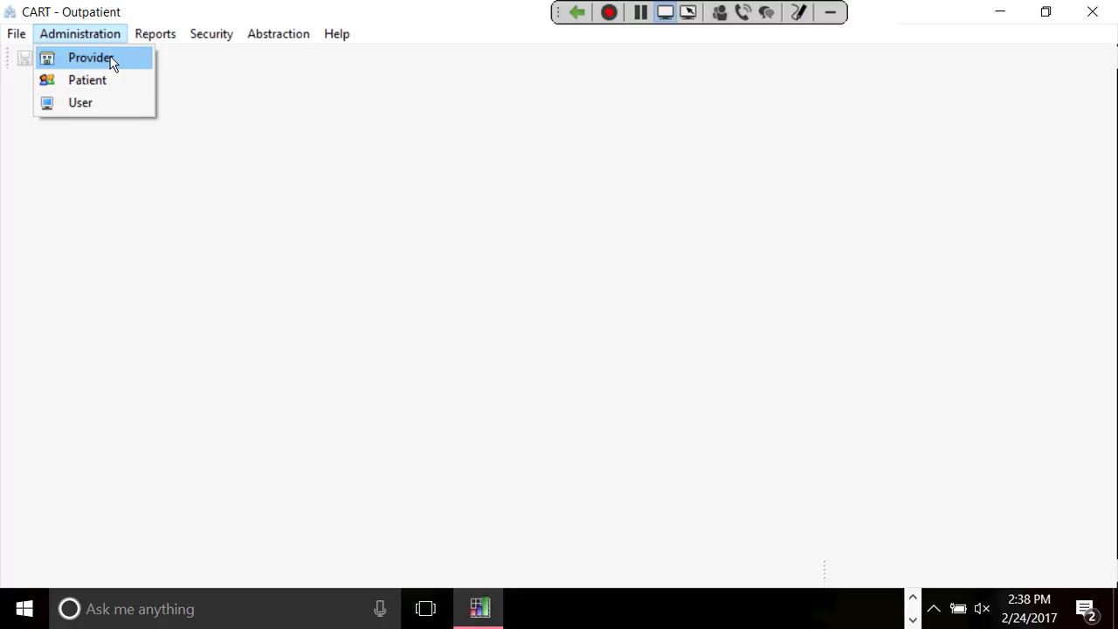
{"action": "key", "text": "Down"}
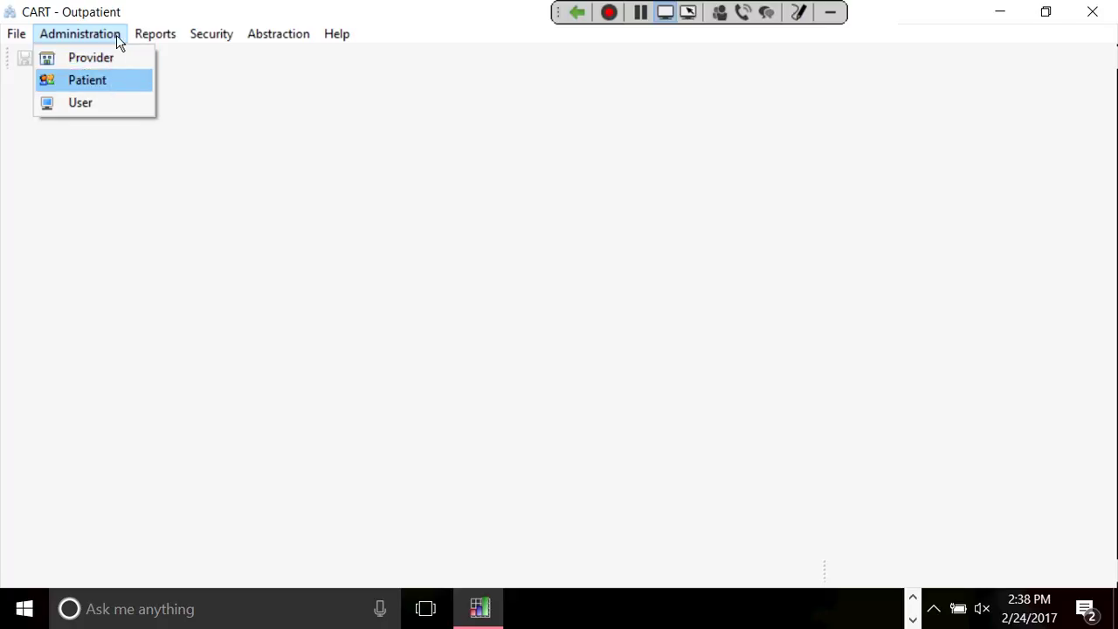
{"action": "key", "text": "Down"}
{"action": "key", "text": "Down"}
{"action": "key", "text": "Down"}
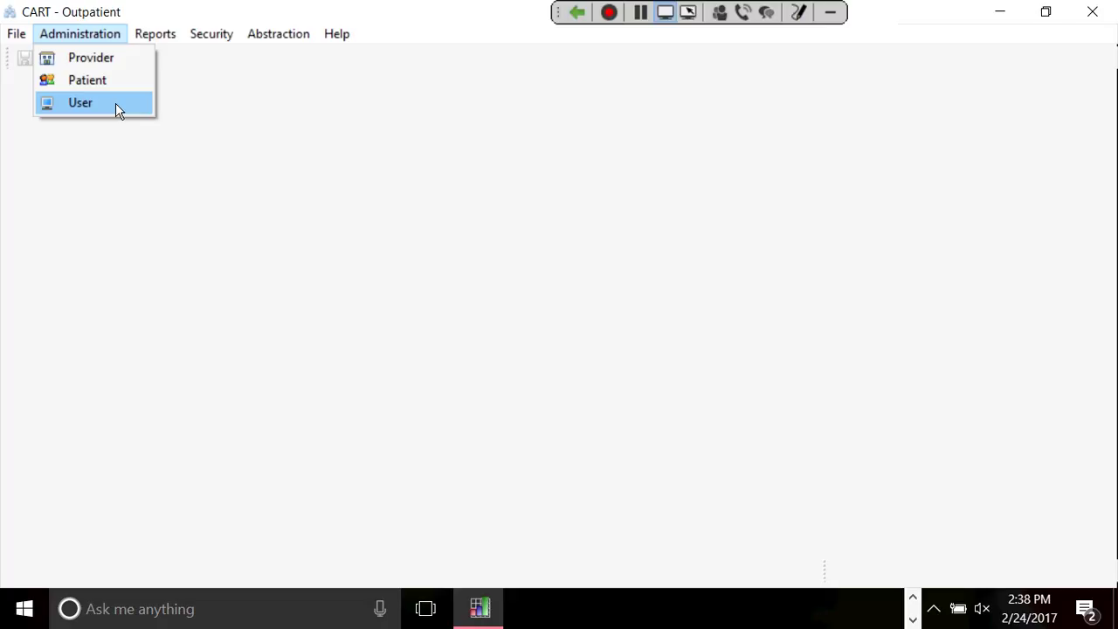
Open Administration > User and start a new blank user record.
{"action": "left_click", "coordinate": [117, 104]}
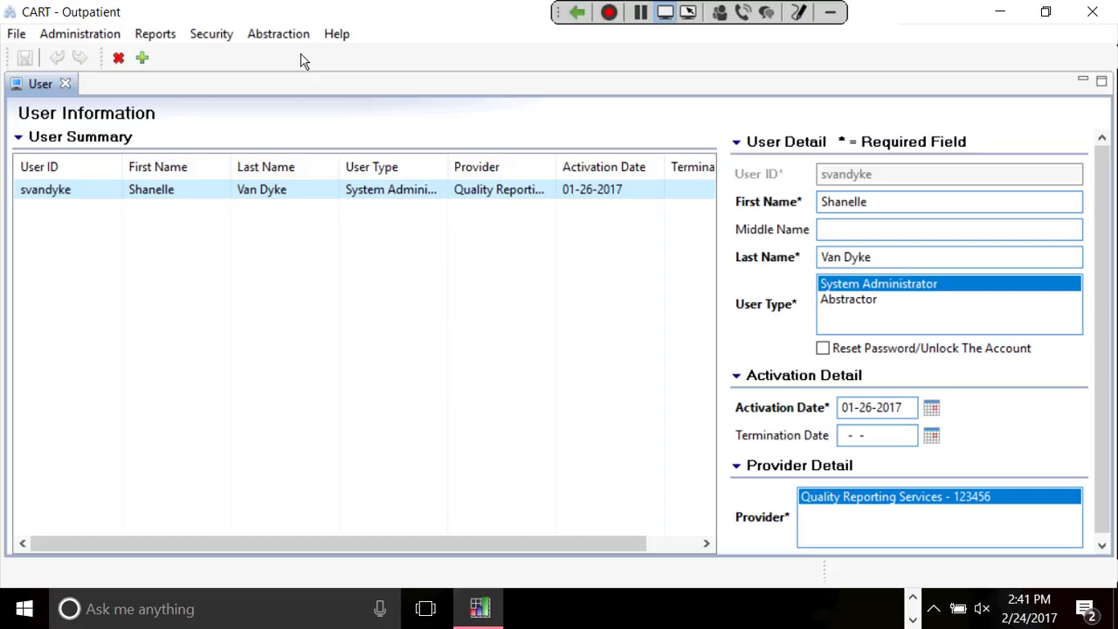
{"action": "left_click", "coordinate": [142, 58]}
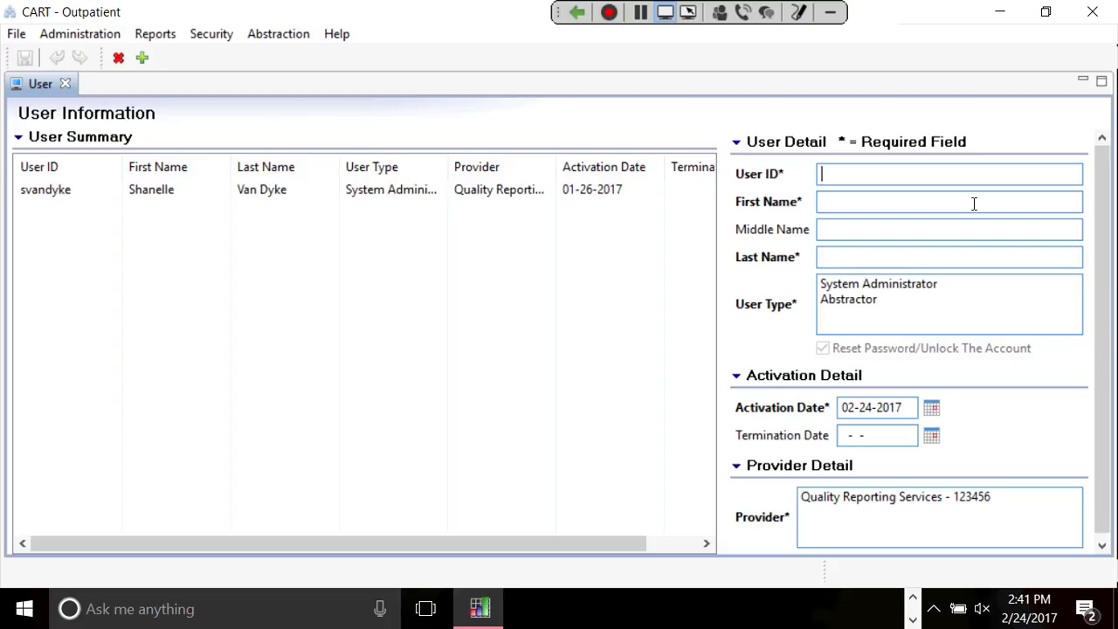
Enter User ID 'admin' with 'admin' names, System Administrator type, provider Quality Reporting Services - 123456.
{"action": "type", "text": "admin"}
{"action": "key", "text": "BackSpace"}
{"action": "key", "text": "BackSpace"}
{"action": "type", "text": "in"}
{"action": "left_click", "coordinate": [973, 202]}
{"action": "type", "text": "admin"}
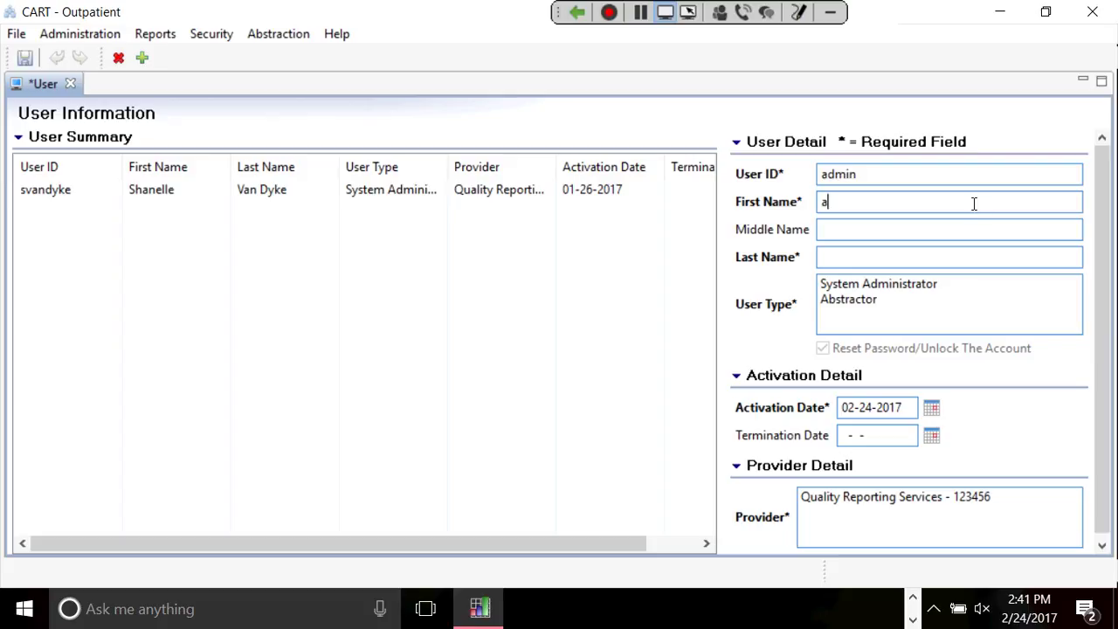
{"action": "type", "text": "admin"}
{"action": "left_click", "coordinate": [926, 295]}
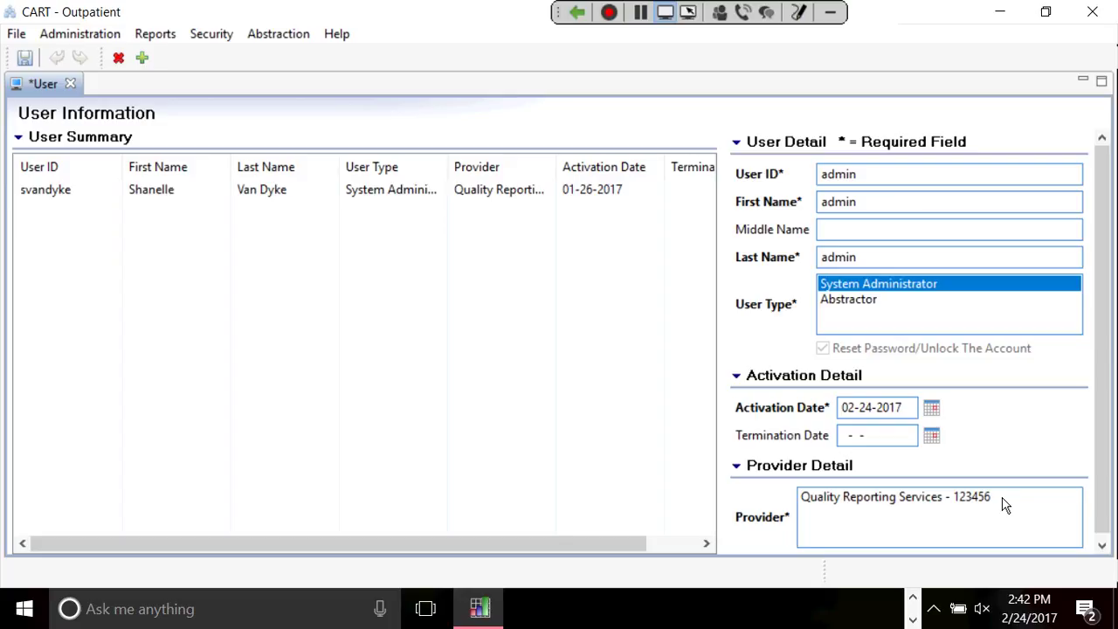
{"action": "left_click", "coordinate": [880, 500]}
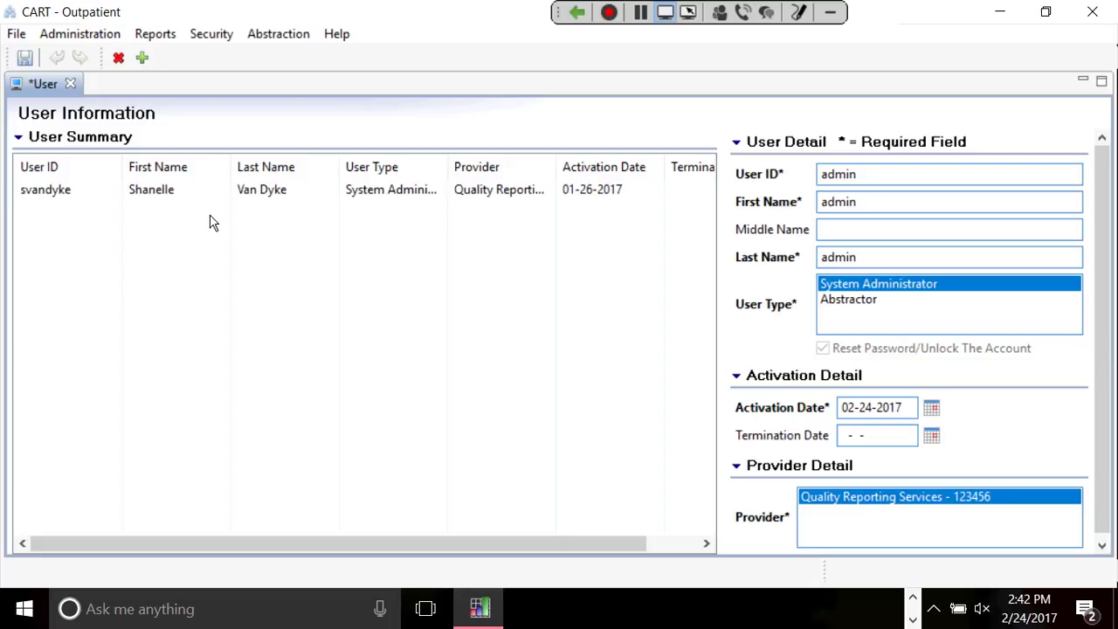
Save the admin user and open the Quality Reporting Services provider via Administration > Provider.
{"action": "left_click", "coordinate": [29, 59]}
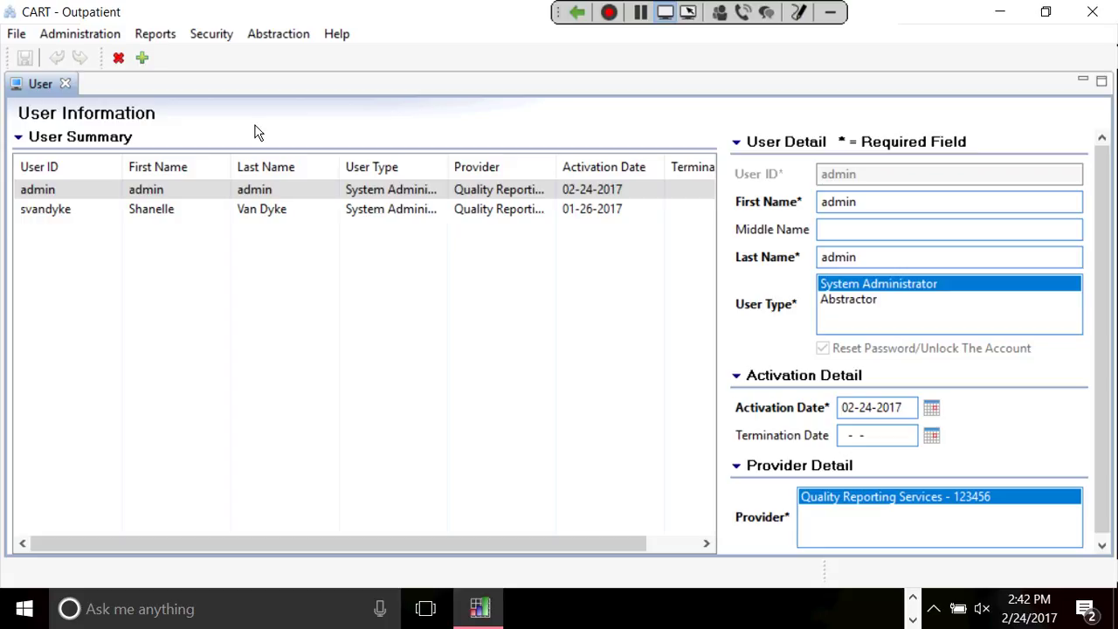
{"action": "left_click", "coordinate": [80, 33]}
{"action": "left_click", "coordinate": [94, 56]}
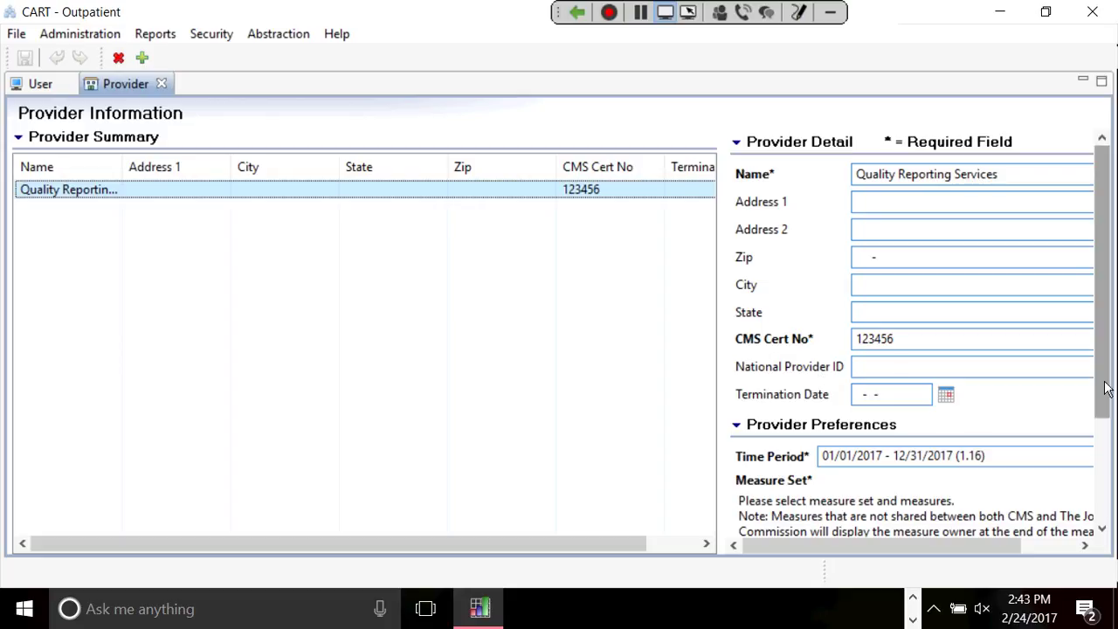
{"action": "scroll", "coordinate": [1106, 389], "scroll_direction": "down", "scroll_amount": 1}
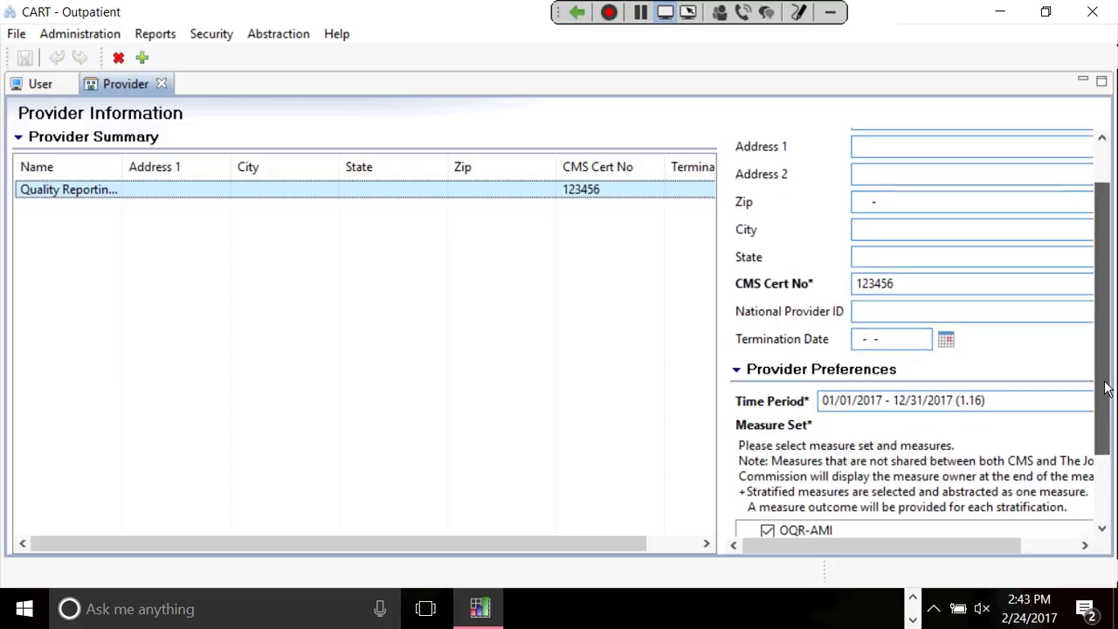
{"action": "scroll", "coordinate": [1107, 388], "scroll_direction": "down", "scroll_amount": 2}
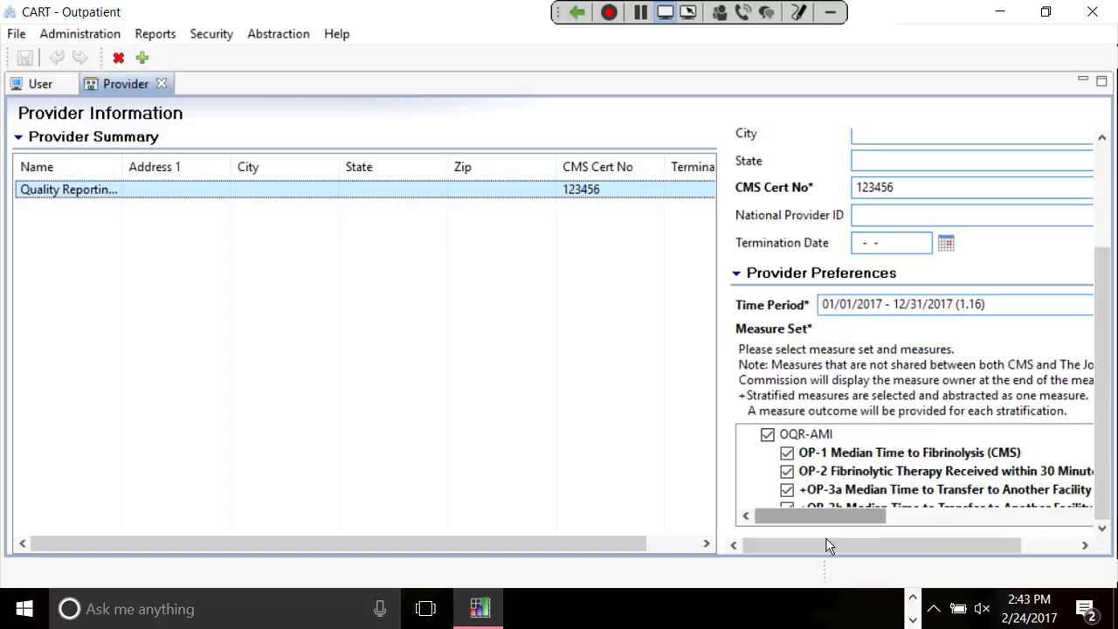
{"action": "left_click_drag", "start_coordinate": [827, 516], "coordinate": [812, 520]}
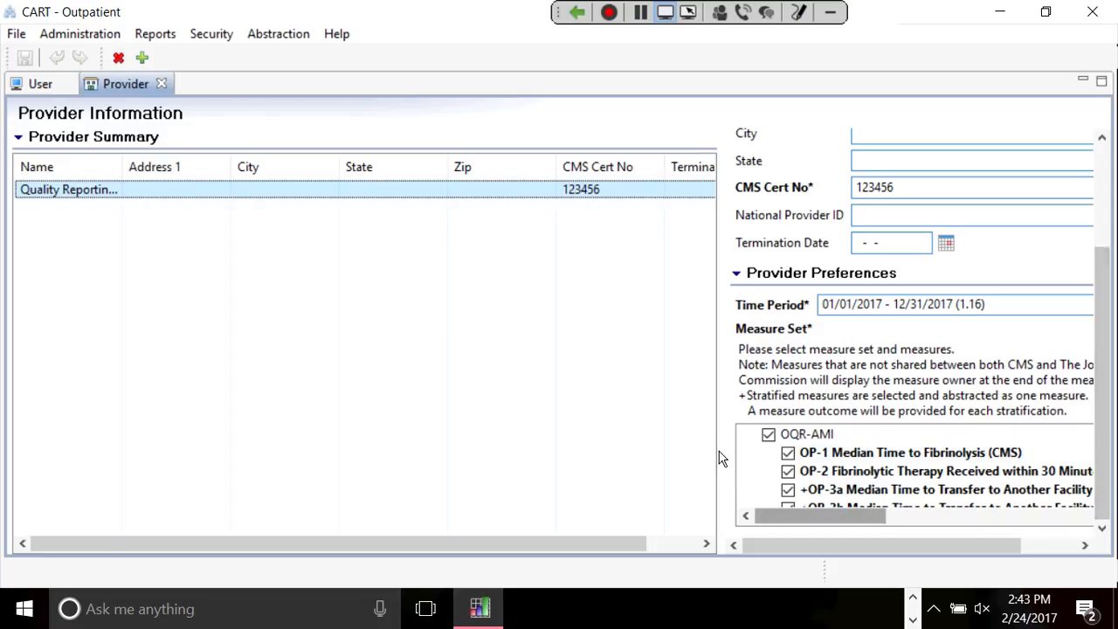
{"action": "scroll", "coordinate": [788, 517], "scroll_direction": "right", "scroll_amount": 3}
{"action": "scroll", "coordinate": [788, 517], "scroll_direction": "left", "scroll_amount": 3}
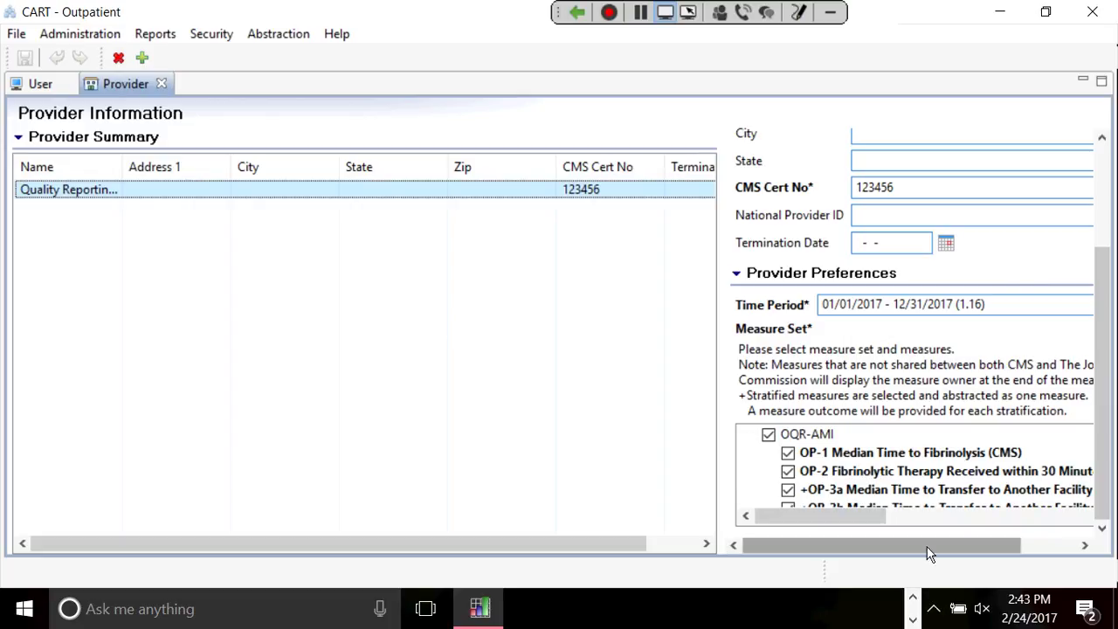
{"action": "left_click_drag", "start_coordinate": [929, 553], "coordinate": [985, 553]}
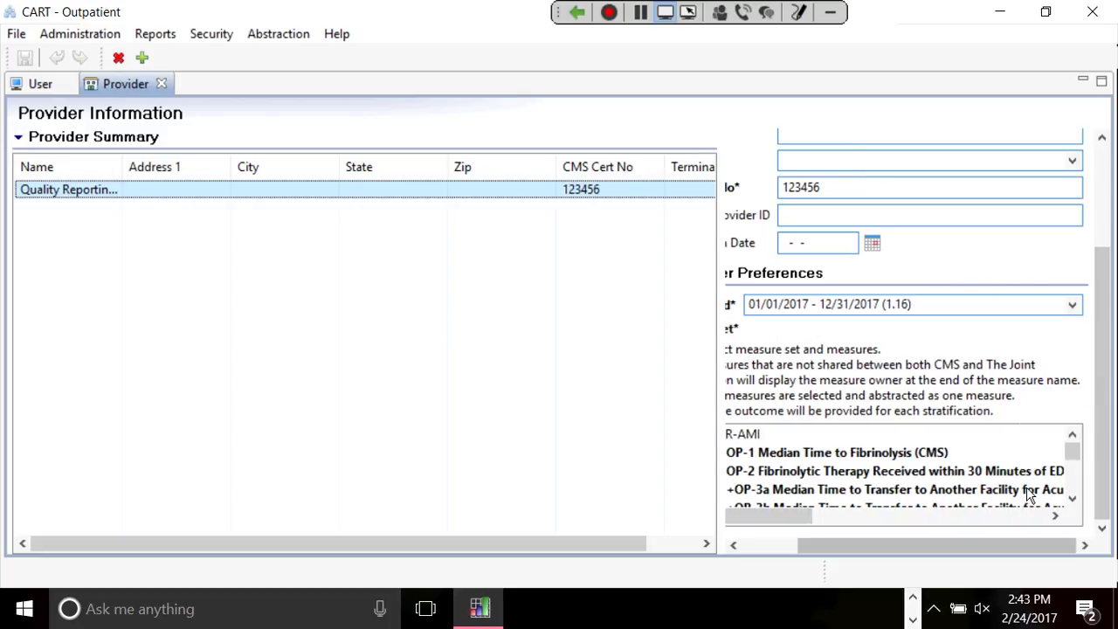
{"action": "left_click", "coordinate": [1073, 306]}
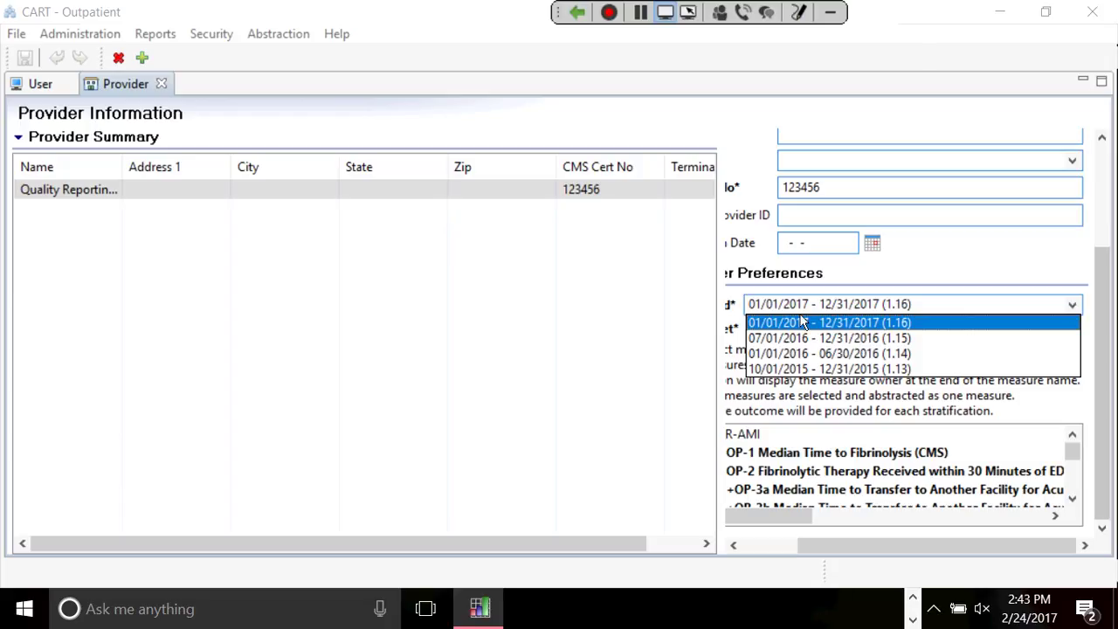
{"action": "left_click", "coordinate": [804, 325]}
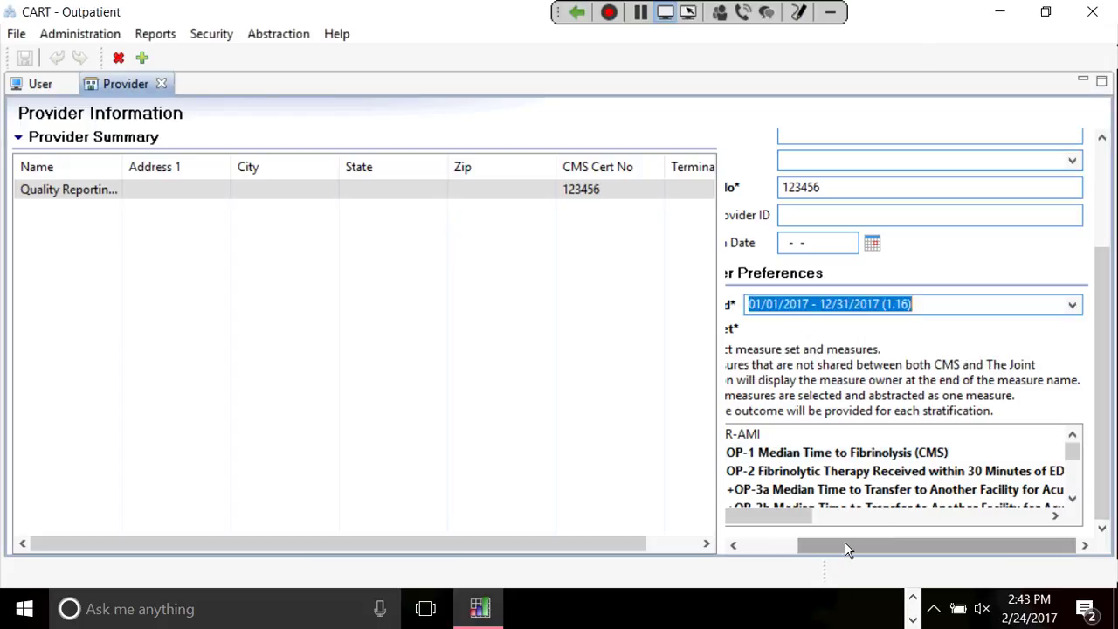
{"action": "left_click_drag", "start_coordinate": [844, 549], "coordinate": [738, 547]}
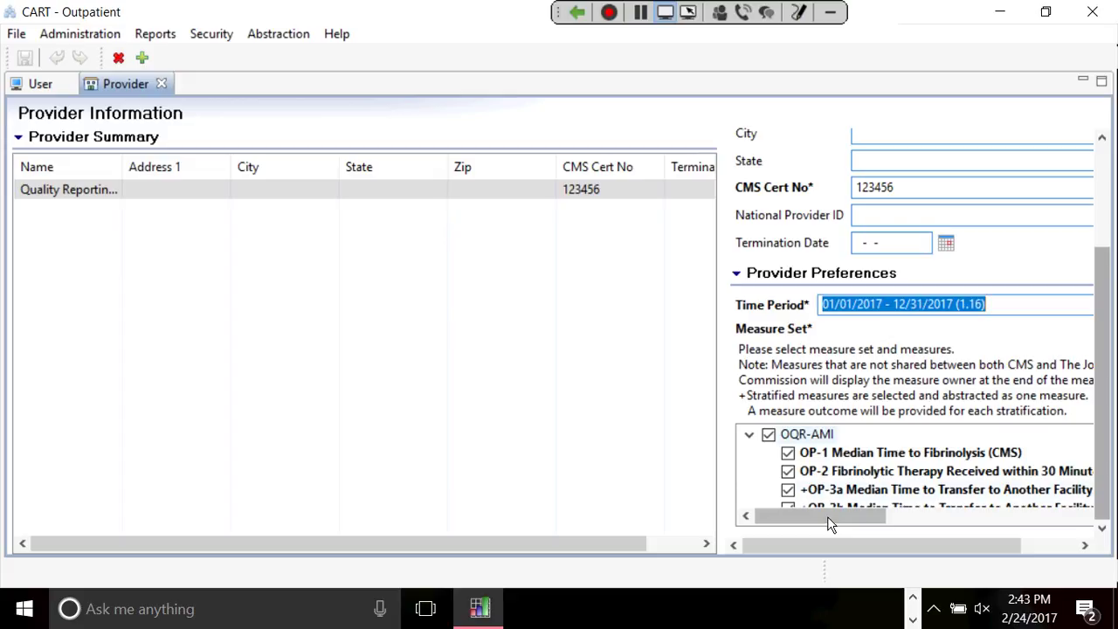
Check the entire OQR-AMI measure set for the provider.
{"action": "left_click", "coordinate": [769, 434]}
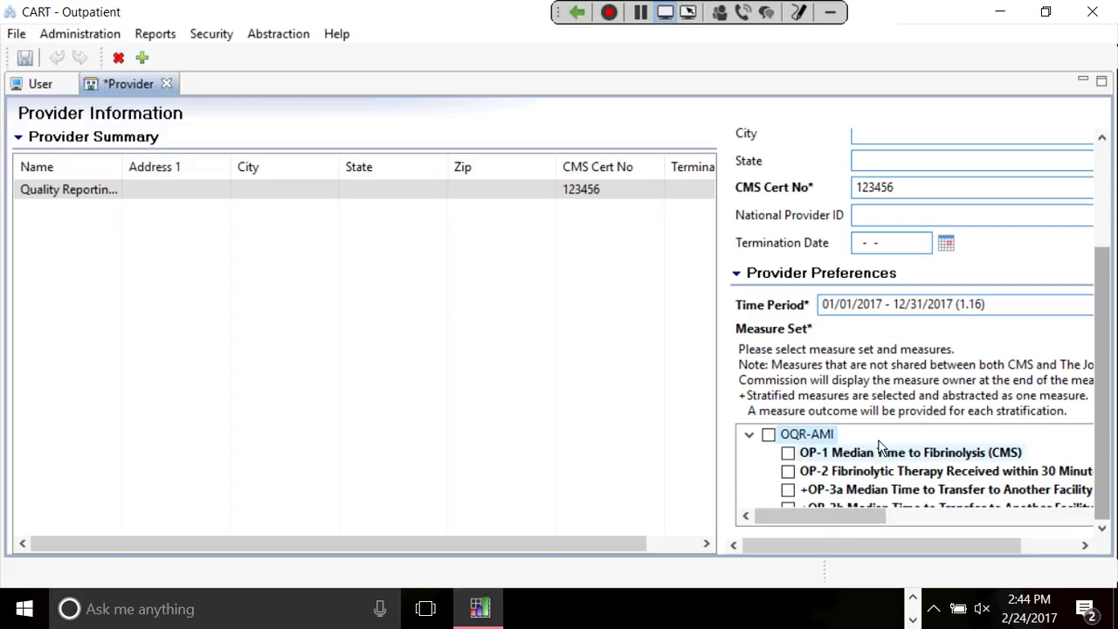
{"action": "left_click", "coordinate": [769, 434]}
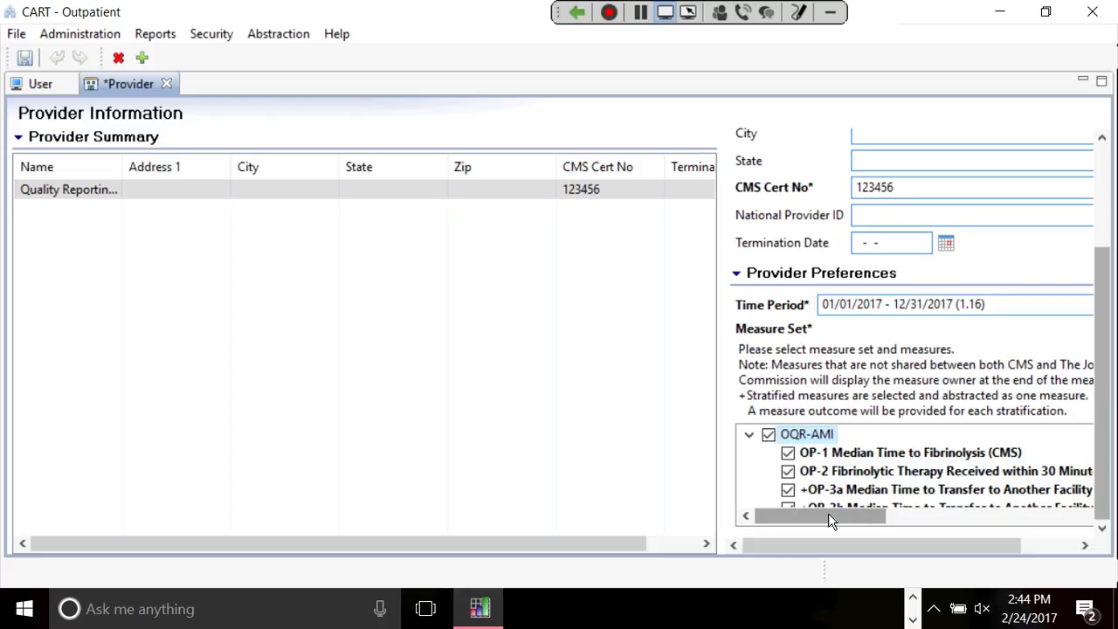
{"action": "left_click_drag", "start_coordinate": [830, 519], "coordinate": [1010, 559]}
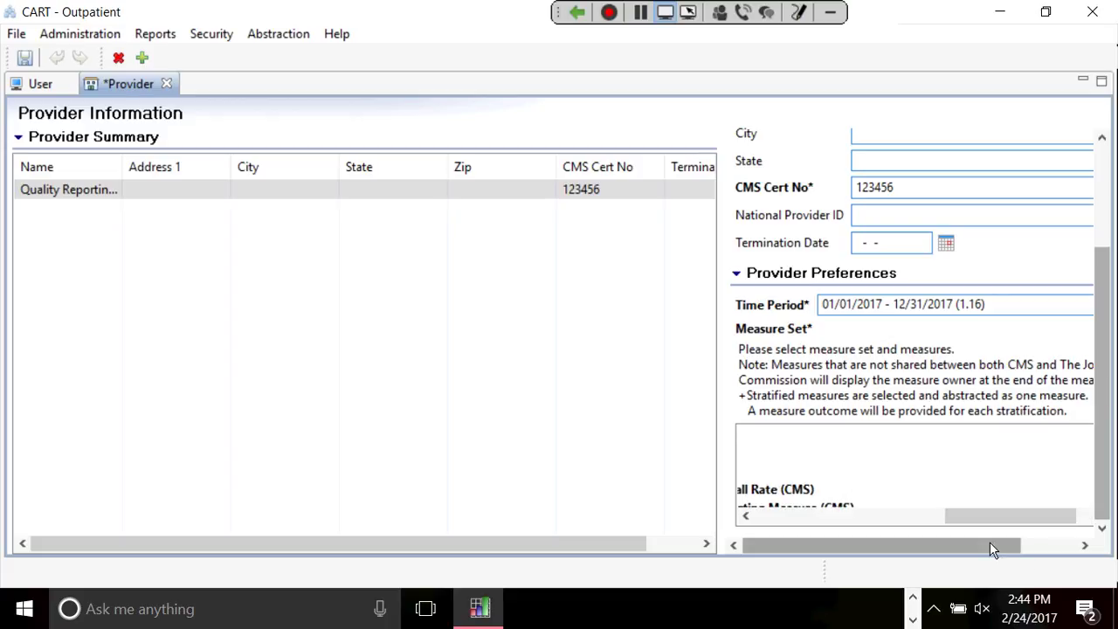
{"action": "scroll", "coordinate": [990, 541], "scroll_direction": "right", "scroll_amount": 1}
{"action": "scroll", "coordinate": [990, 542], "scroll_direction": "right", "scroll_amount": 3}
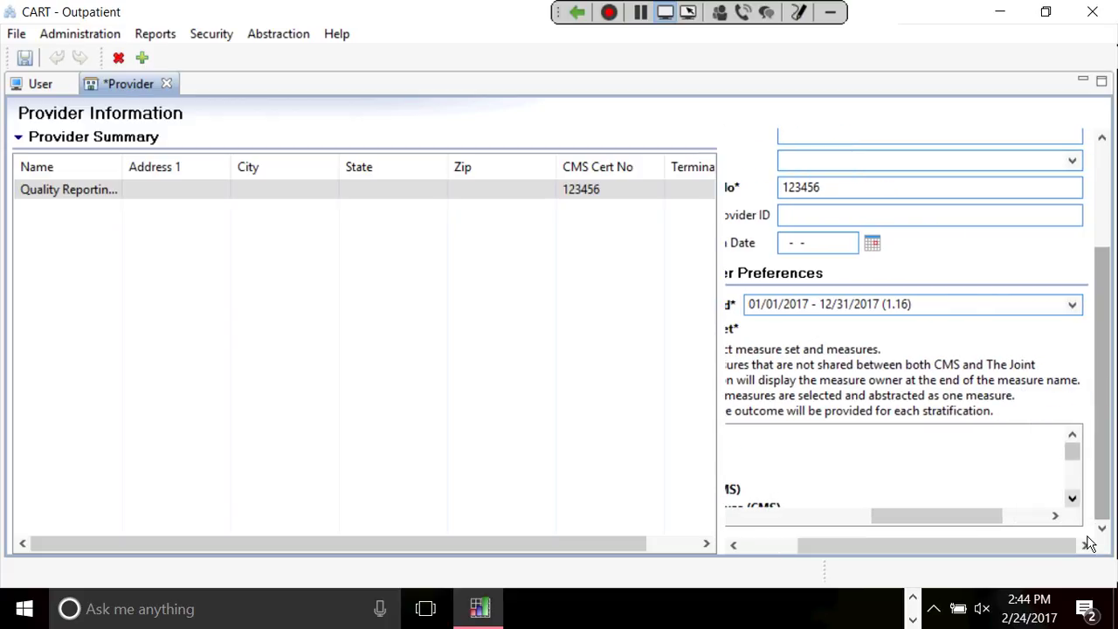
{"action": "left_click", "coordinate": [1072, 500]}
{"action": "scroll", "coordinate": [967, 520], "scroll_direction": "left", "scroll_amount": 5}
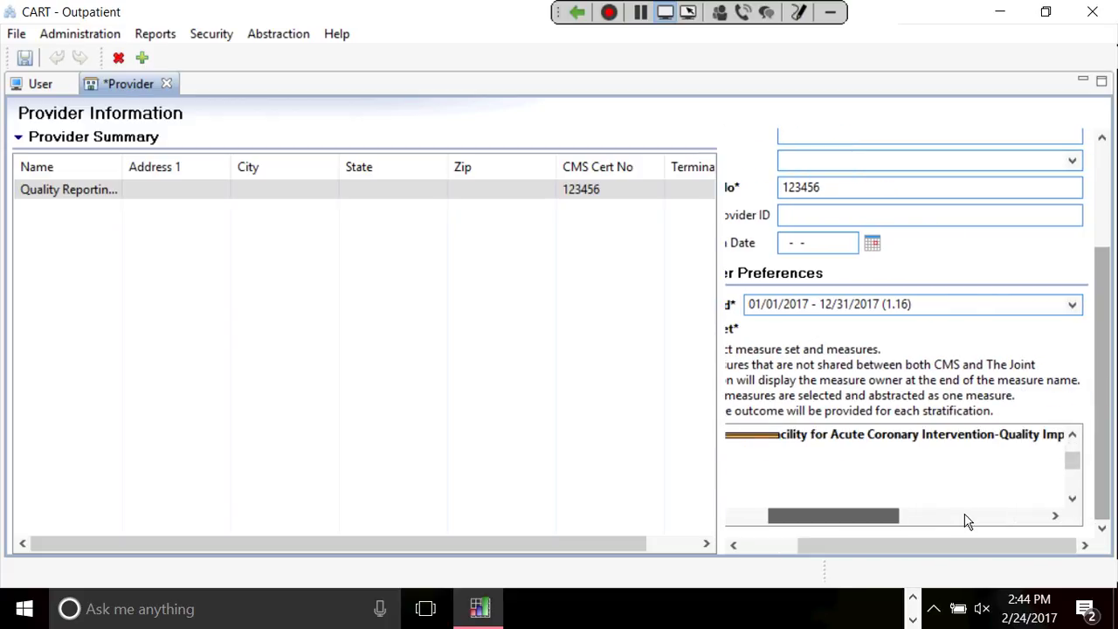
{"action": "left_click", "coordinate": [1073, 499]}
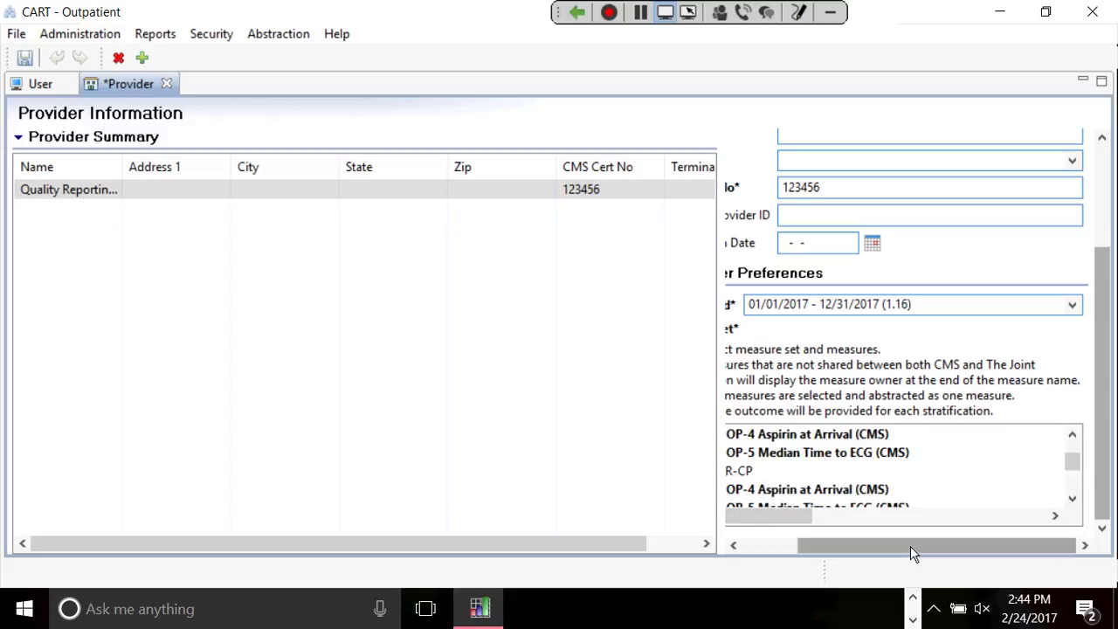
{"action": "left_click_drag", "start_coordinate": [911, 546], "coordinate": [848, 546]}
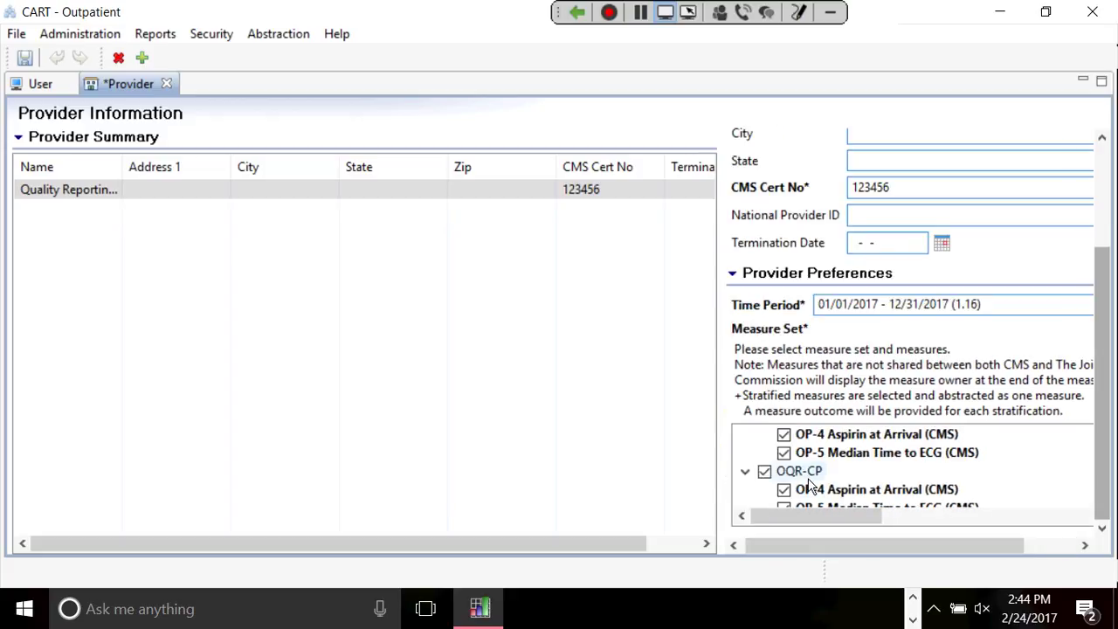
Check the OQR-CP measure set, including OP-4 and OP-5, and save the provider.
{"action": "left_click", "coordinate": [764, 476]}
{"action": "left_click", "coordinate": [764, 476]}
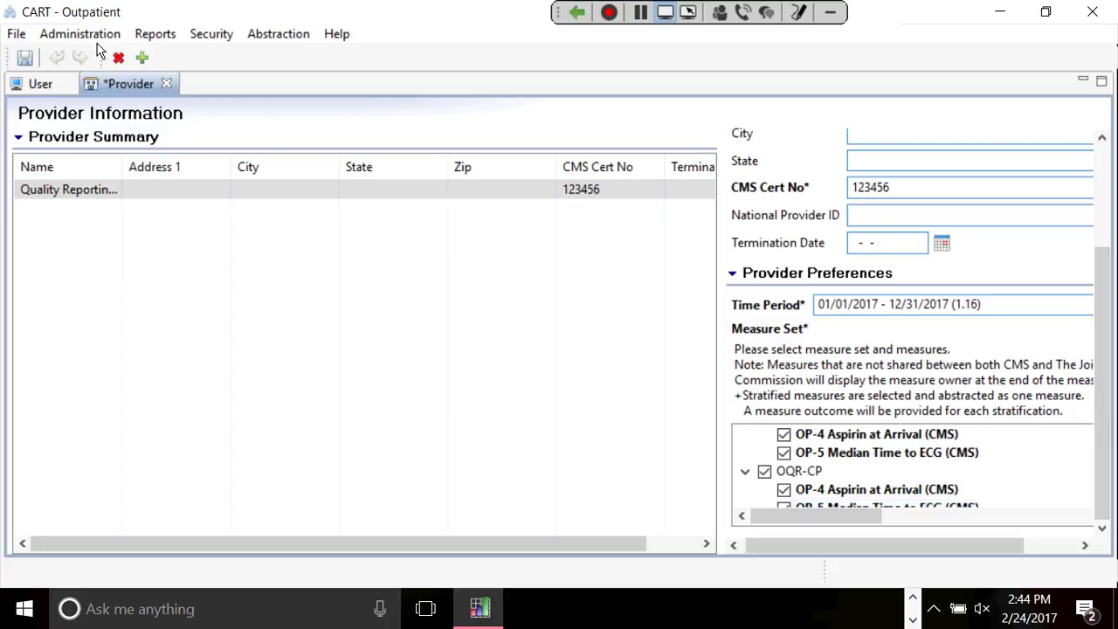
{"action": "left_click", "coordinate": [29, 65]}
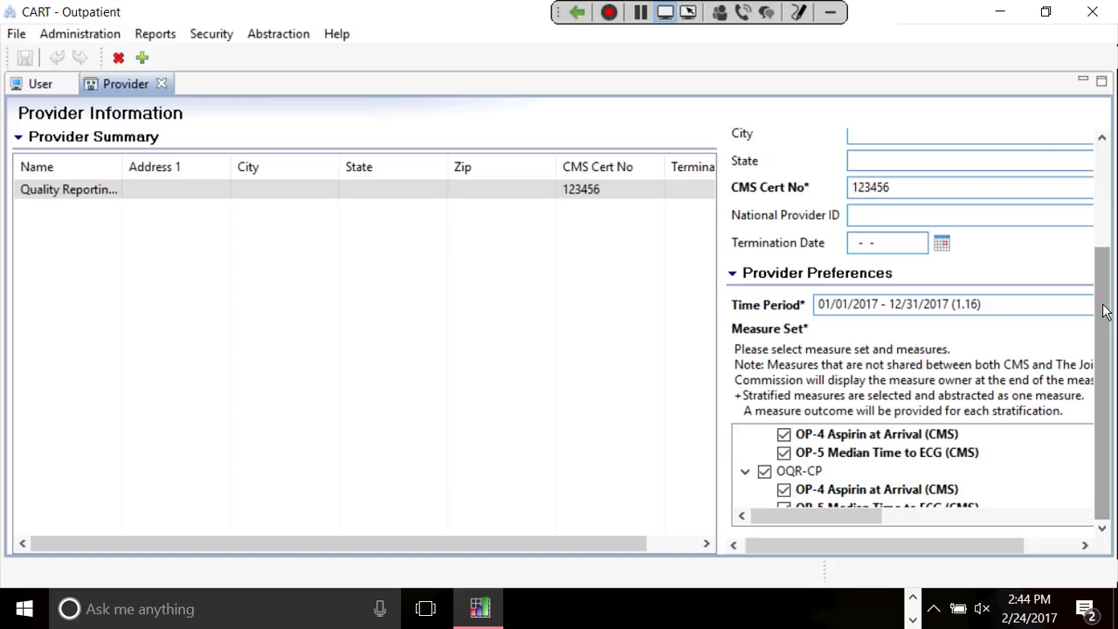
Close the Provider and User screens, leaving an empty workspace.
{"action": "left_click_drag", "start_coordinate": [1103, 312], "coordinate": [1103, 210]}
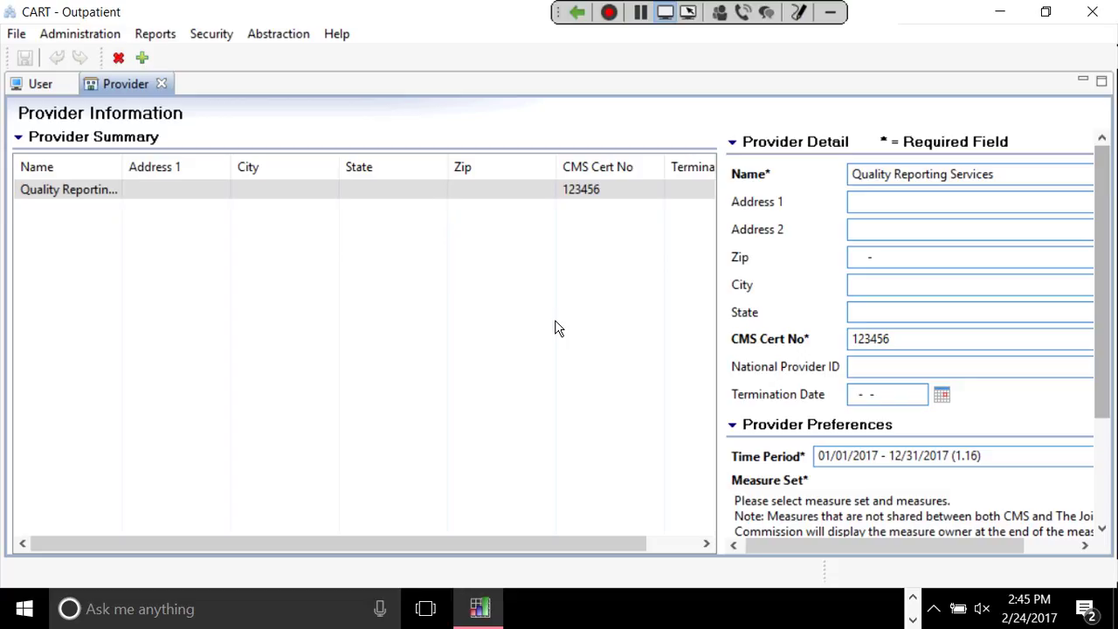
{"action": "middle_click", "coordinate": [89, 85]}
{"action": "left_click", "coordinate": [68, 84]}
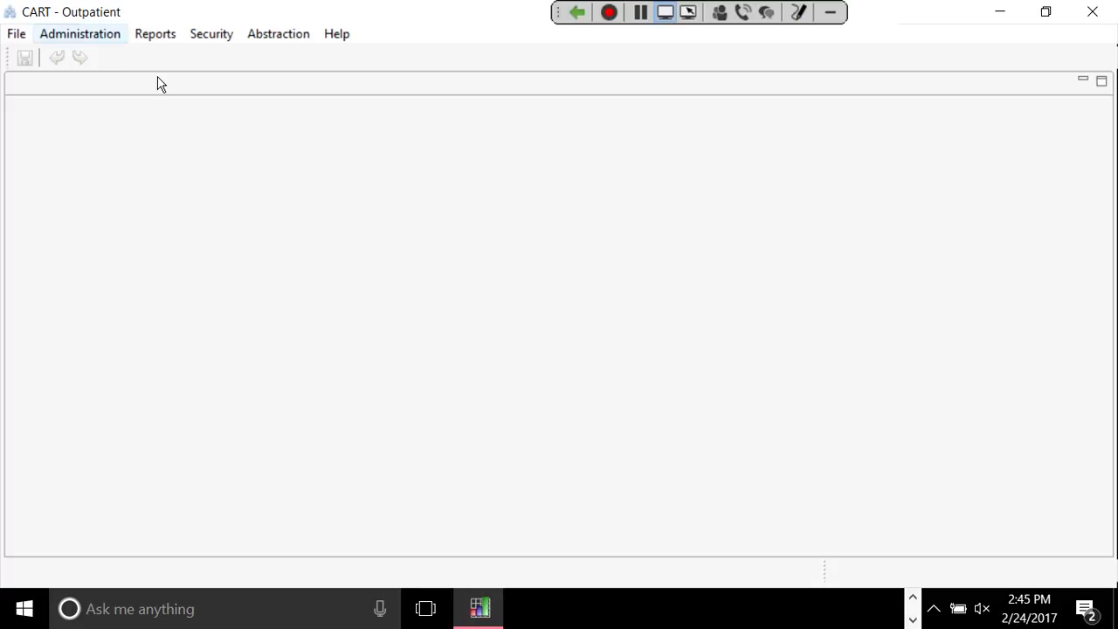
{"action": "left_click", "coordinate": [110, 41]}
Open Administration > Patient and search to list the single existing patient.
{"action": "key", "text": "Up"}
{"action": "left_click", "coordinate": [98, 81]}
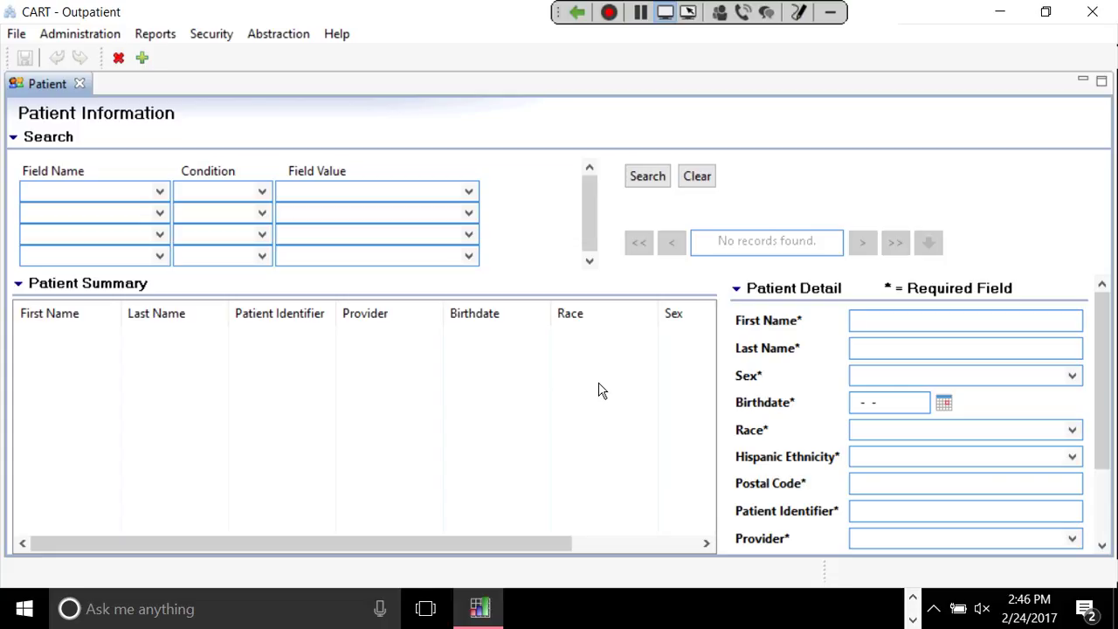
{"action": "left_click", "coordinate": [642, 175]}
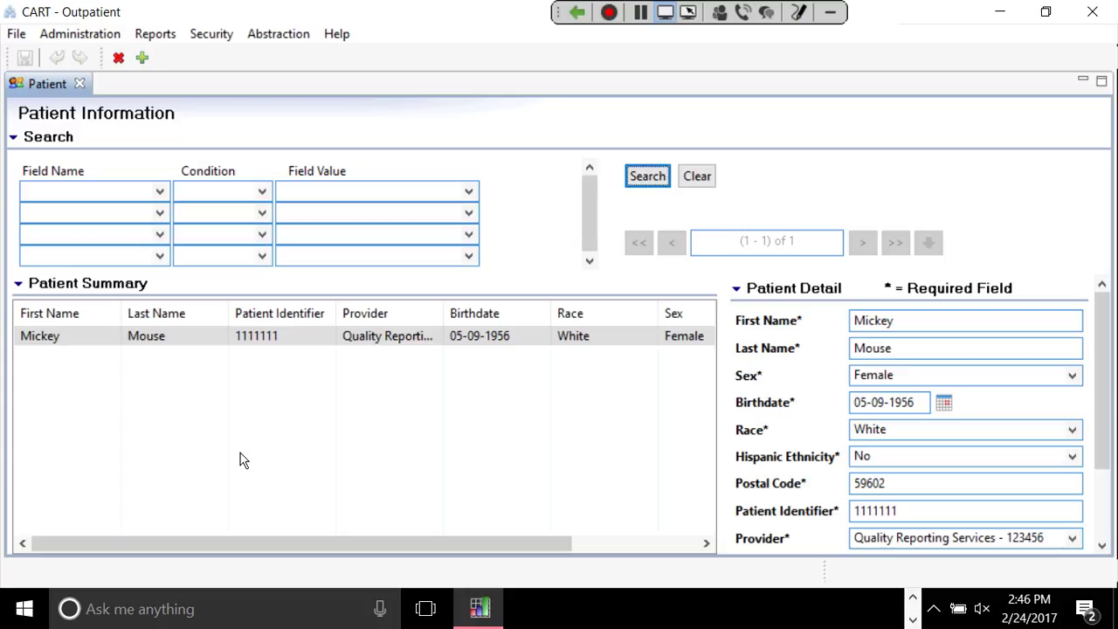
{"action": "left_click", "coordinate": [160, 199]}
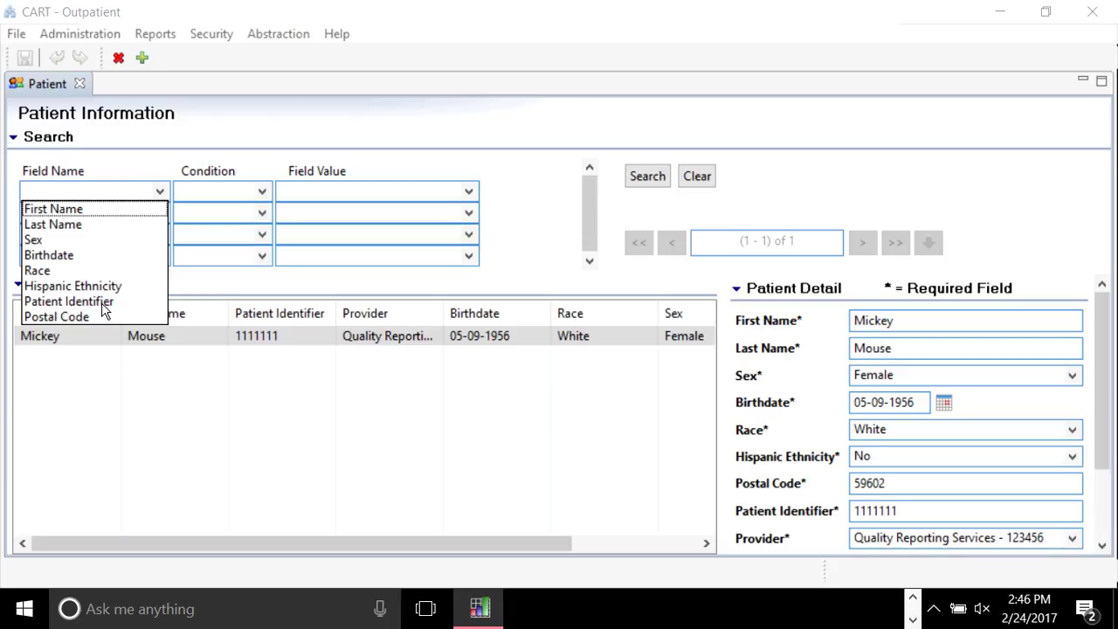
Choose First Name as the first search field and keep the Contains condition.
{"action": "left_click", "coordinate": [52, 210]}
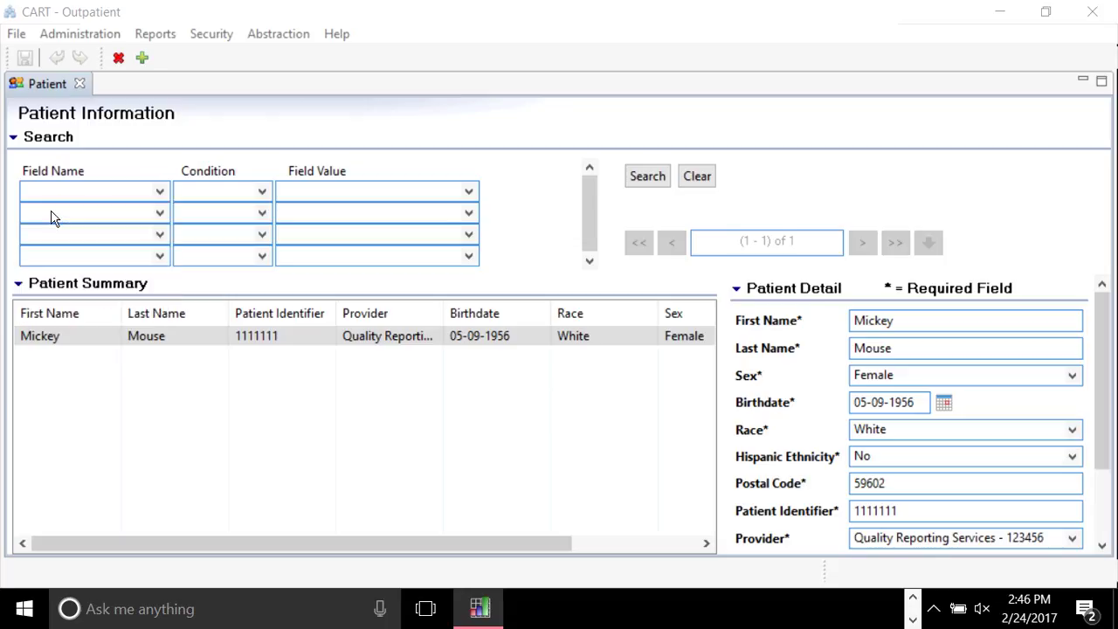
{"action": "left_click", "coordinate": [262, 192]}
{"action": "key", "text": "Escape"}
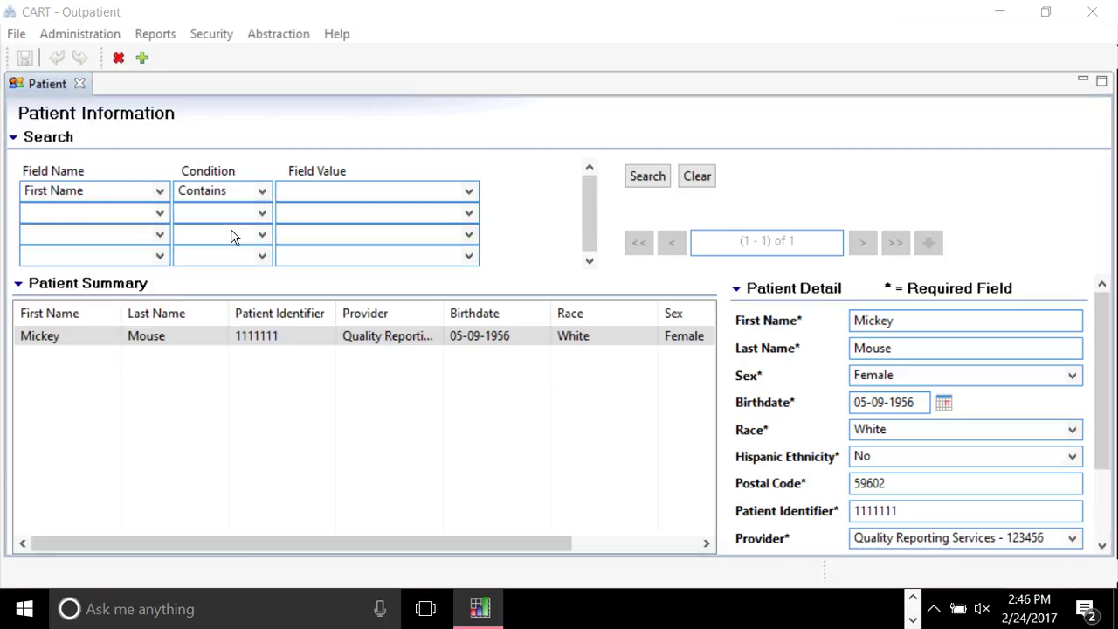
{"action": "left_click", "coordinate": [340, 190]}
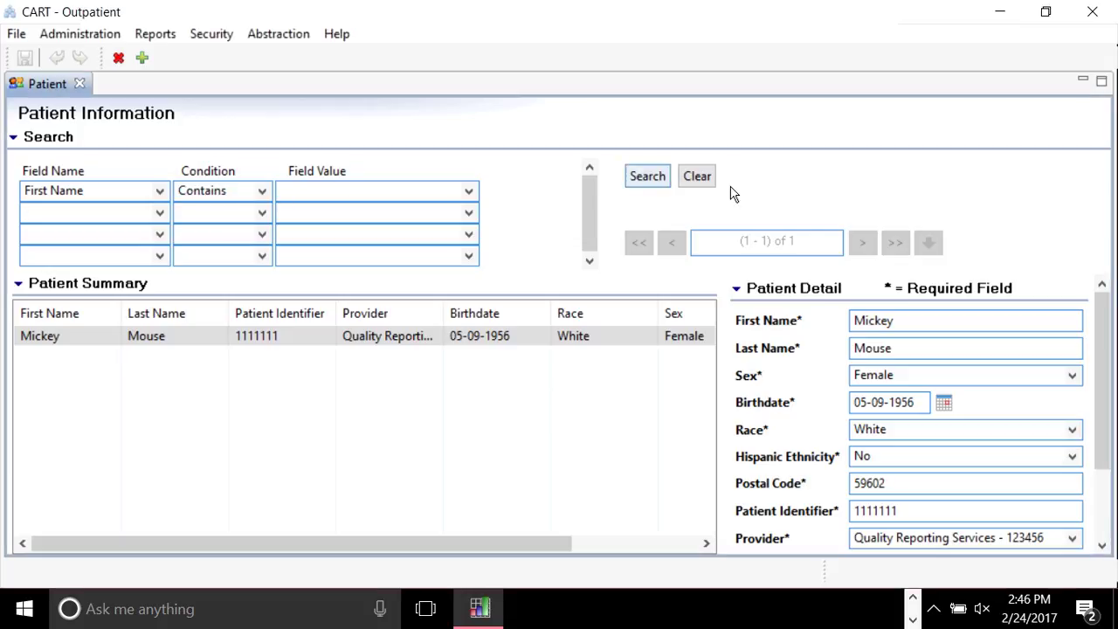
Select the existing patient record in the search results.
{"action": "left_click", "coordinate": [367, 343]}
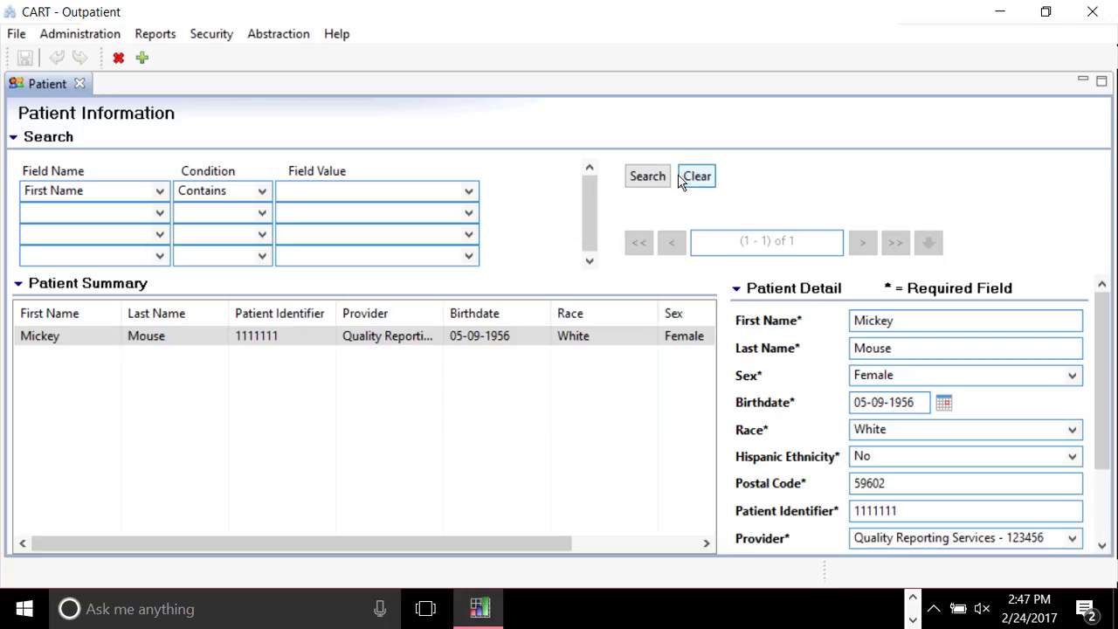
{"action": "left_click", "coordinate": [505, 426]}
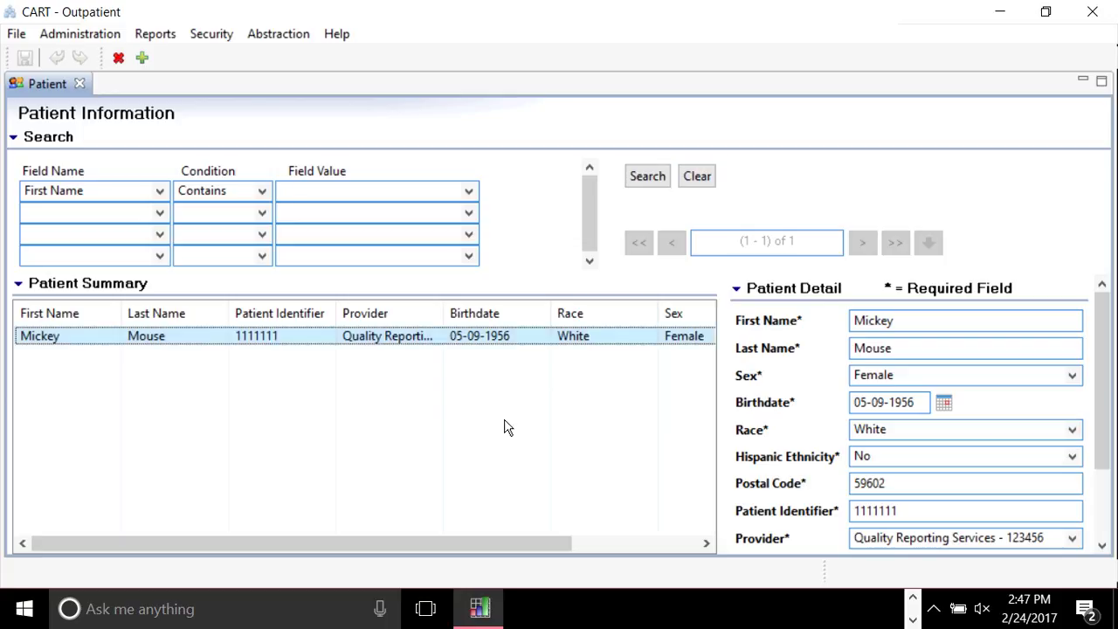
{"action": "left_click_drag", "start_coordinate": [1105, 400], "coordinate": [1100, 300]}
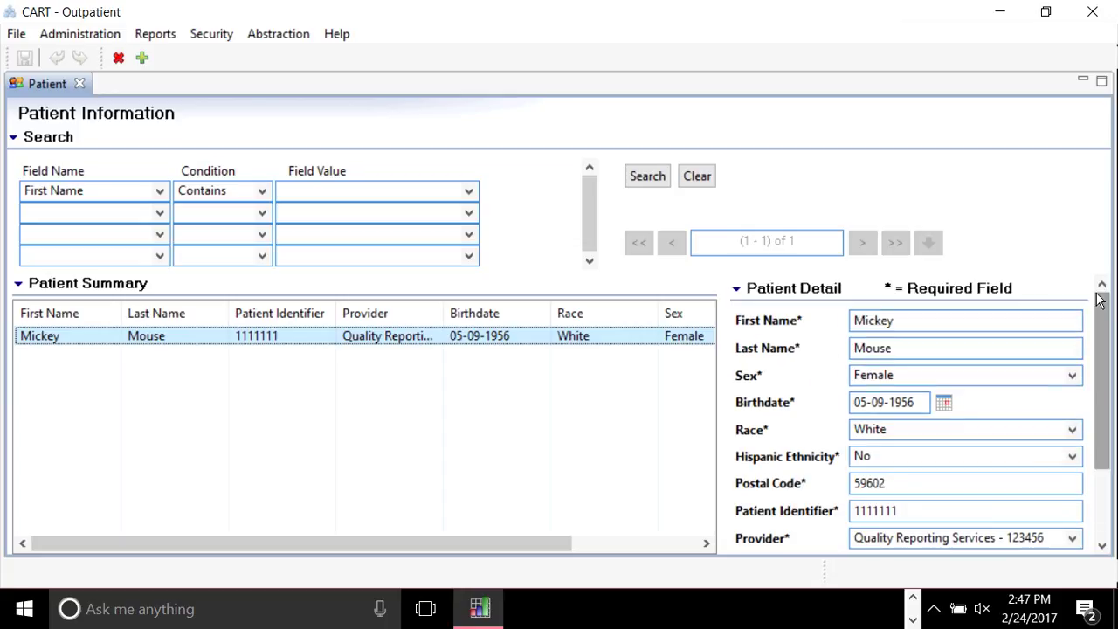
{"action": "left_click", "coordinate": [563, 442]}
{"action": "scroll", "coordinate": [1105, 420], "scroll_direction": "down", "scroll_amount": 3}
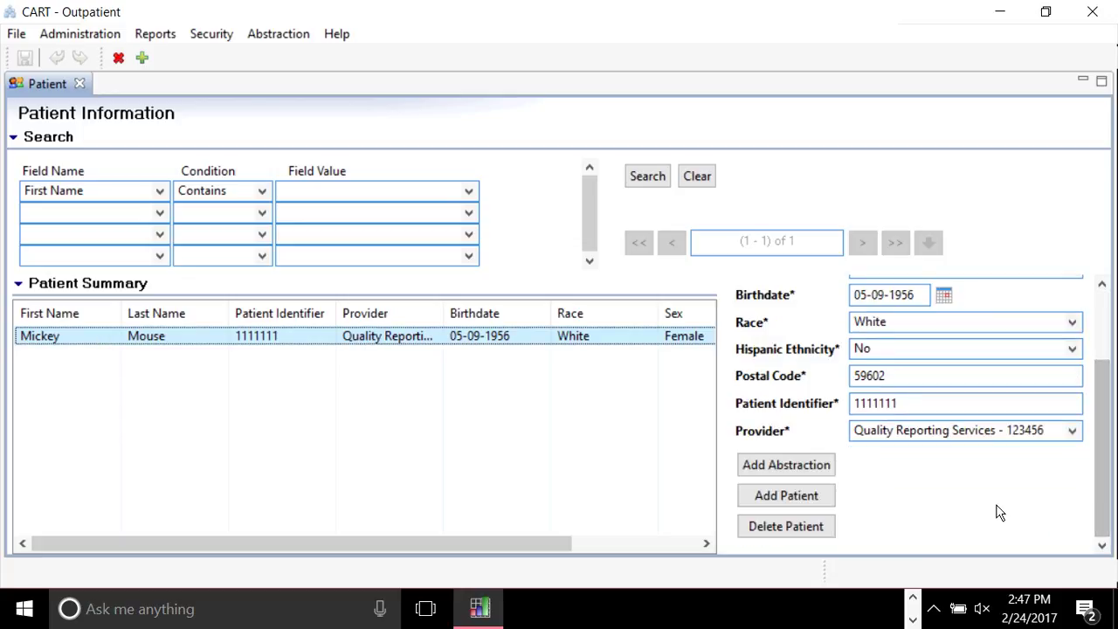
{"action": "left_click", "coordinate": [801, 471]}
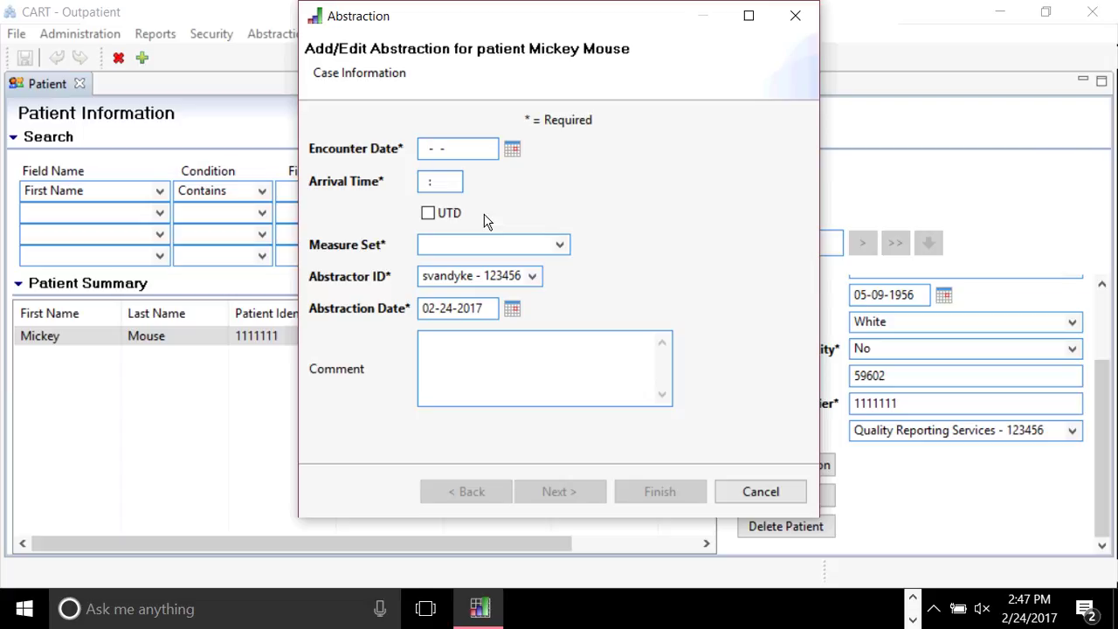
{"action": "left_click", "coordinate": [796, 20]}
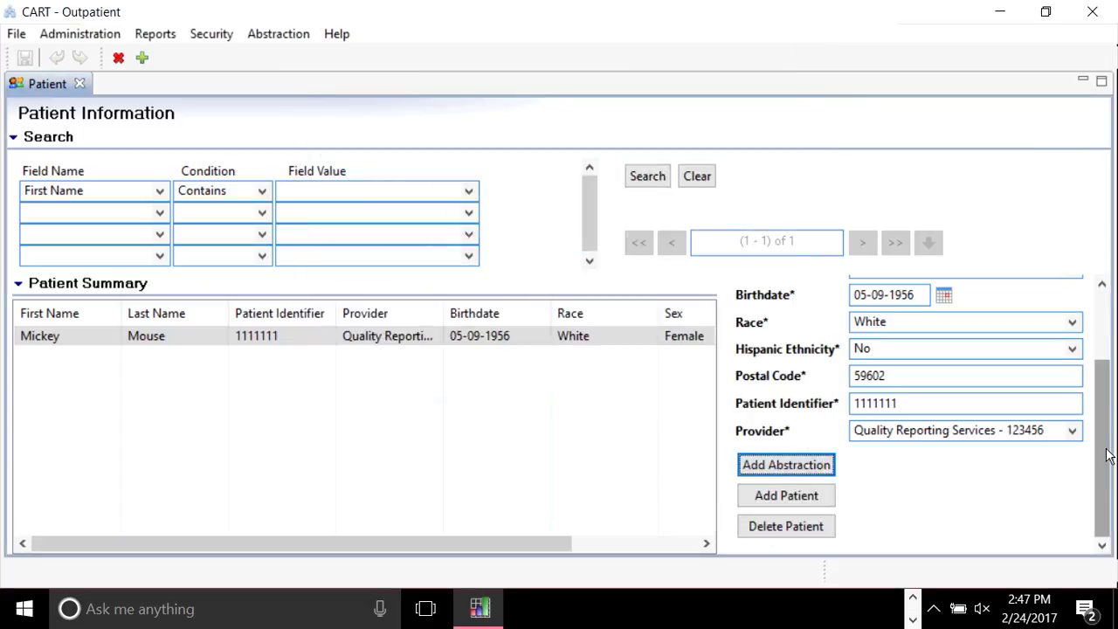
{"action": "scroll", "coordinate": [1107, 455], "scroll_direction": "up", "scroll_amount": 3}
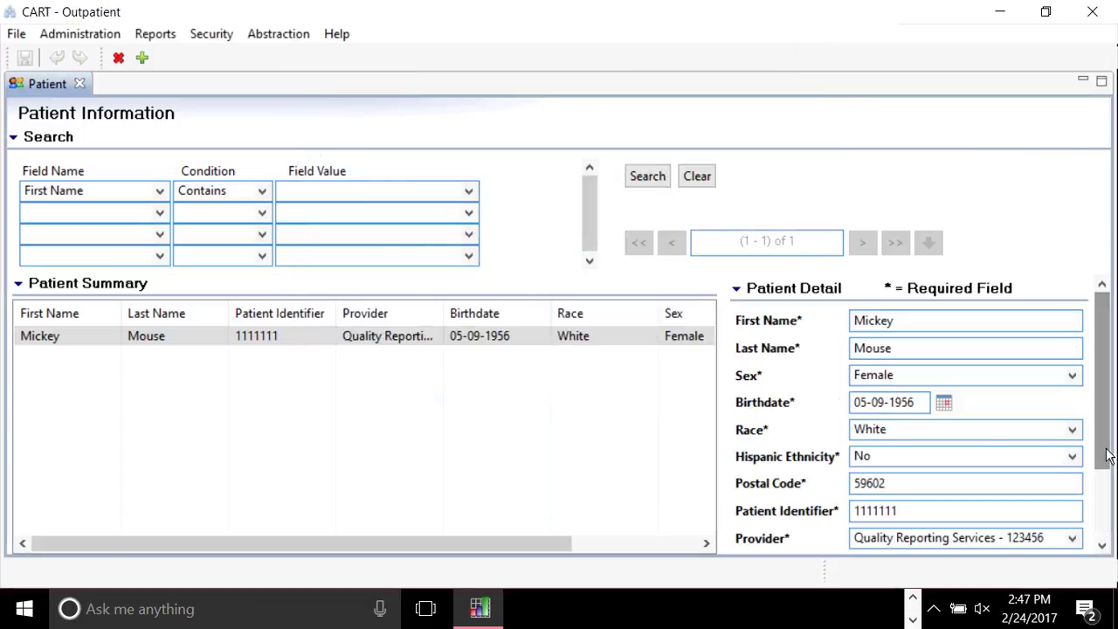
Start a new patient and enter the patient's name, Male sex, birthdate 01-05-1950, race White, ethnicity No.
{"action": "left_click", "coordinate": [143, 59]}
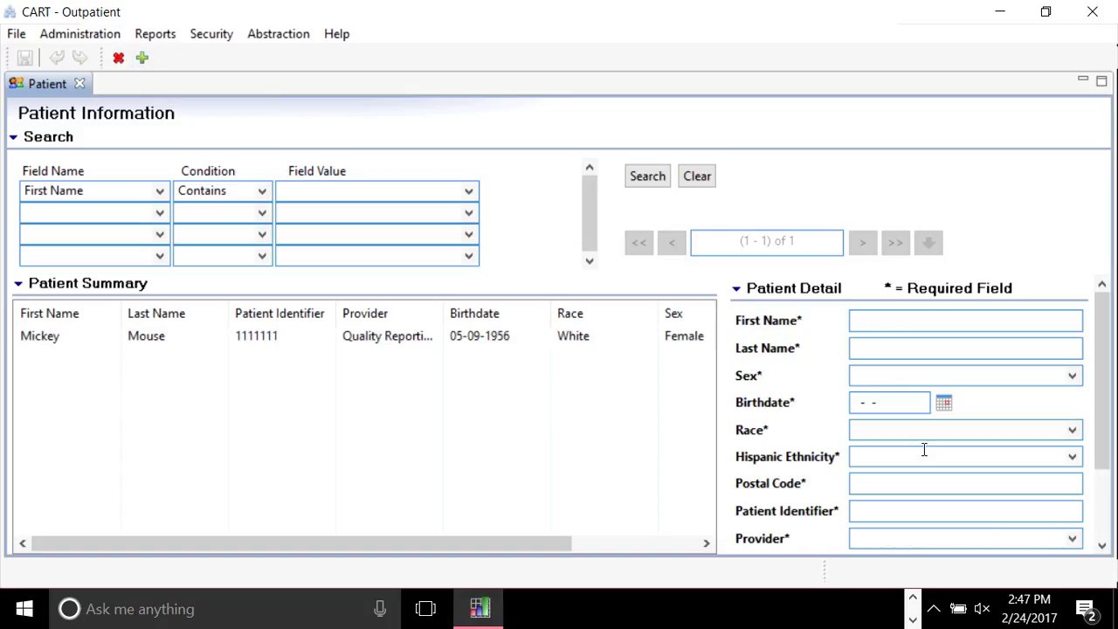
{"action": "left_click", "coordinate": [900, 323]}
{"action": "type", "text": "Fred"}
{"action": "key", "text": "Tab"}
{"action": "type", "text": "Flinstone"}
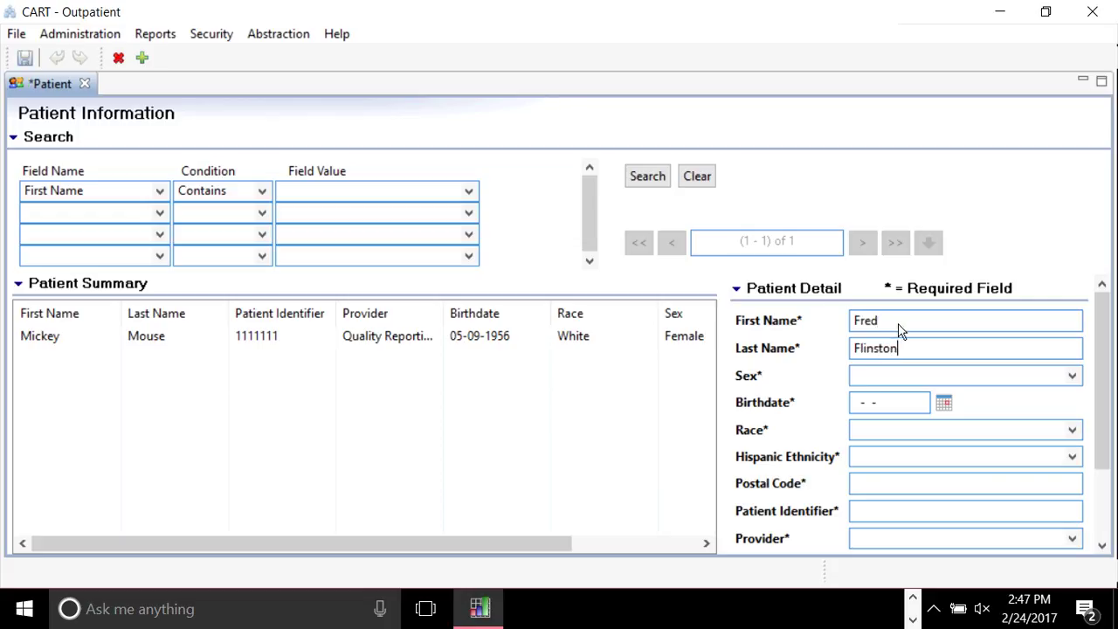
{"action": "key", "text": "Tab"}
{"action": "key", "text": "Down"}
{"action": "key", "text": "Tab"}
{"action": "type", "text": "01-05-1950"}
{"action": "key", "text": "Tab"}
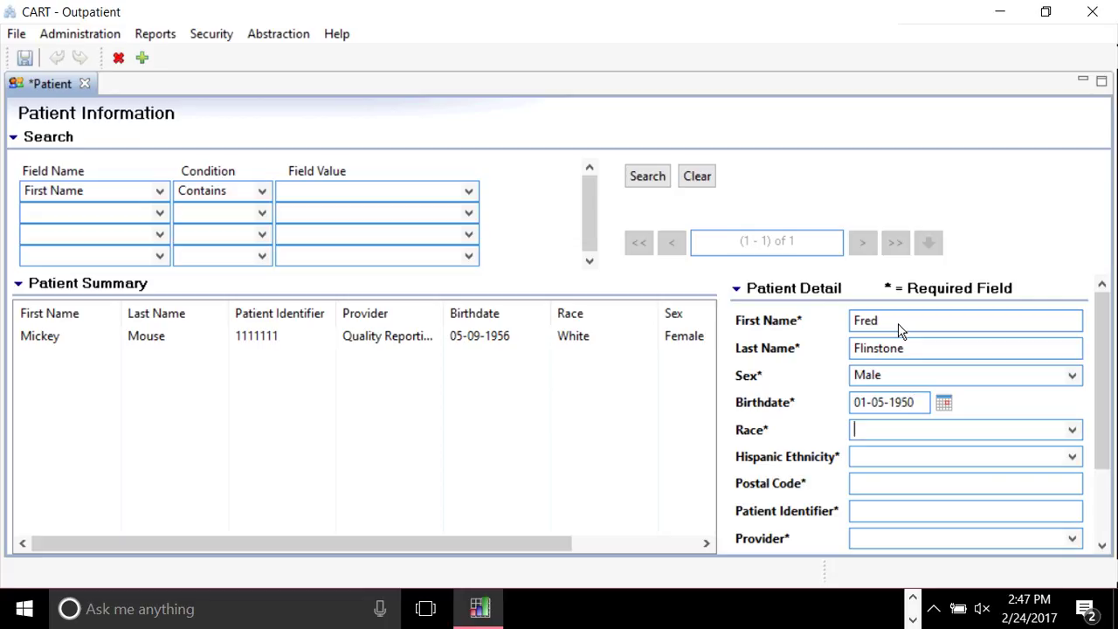
{"action": "type", "text": "White"}
{"action": "key", "text": "Tab"}
{"action": "type", "text": "No"}
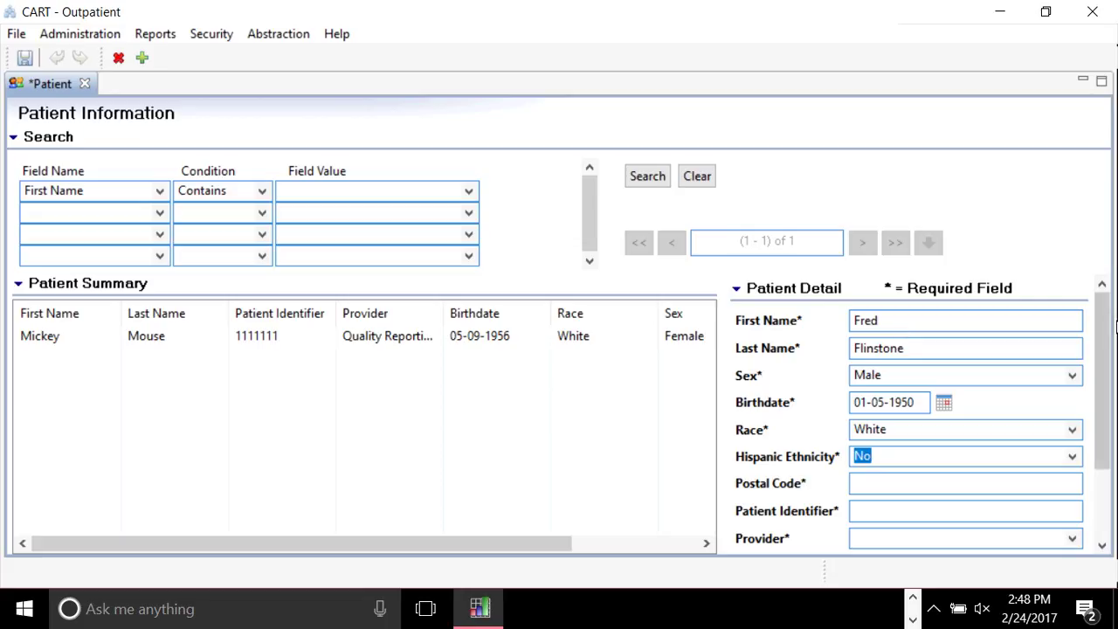
Correct the patient's sex to Male and keep White as the race.
{"action": "left_click", "coordinate": [1076, 381]}
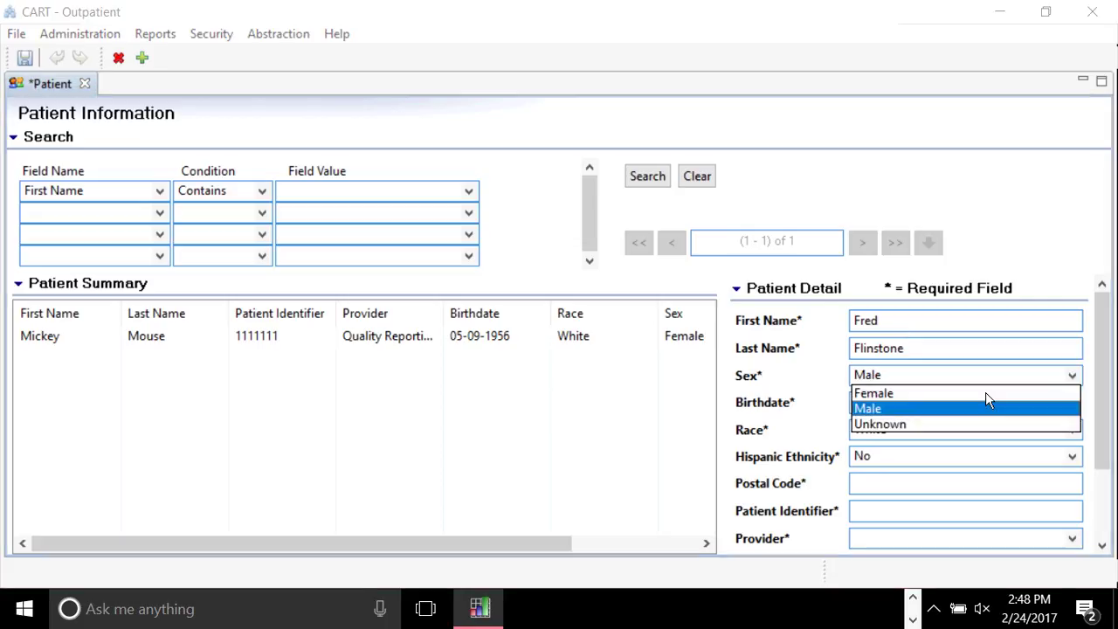
{"action": "left_click", "coordinate": [986, 400]}
{"action": "left_click", "coordinate": [1069, 429]}
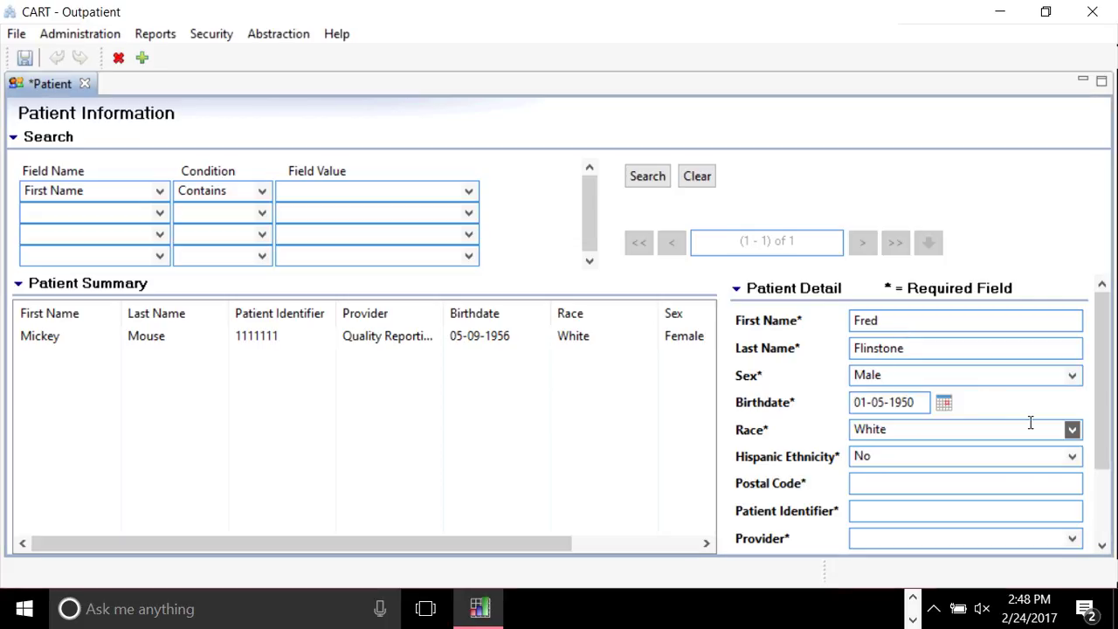
{"action": "left_click", "coordinate": [1035, 430]}
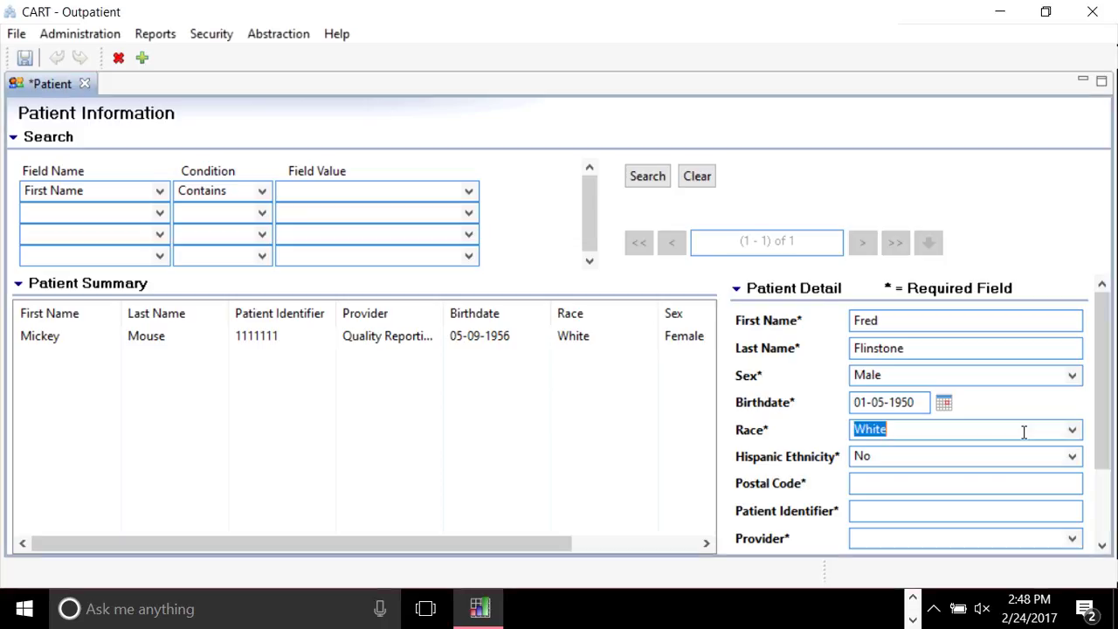
{"action": "left_click", "coordinate": [954, 431]}
{"action": "left_click", "coordinate": [903, 320]}
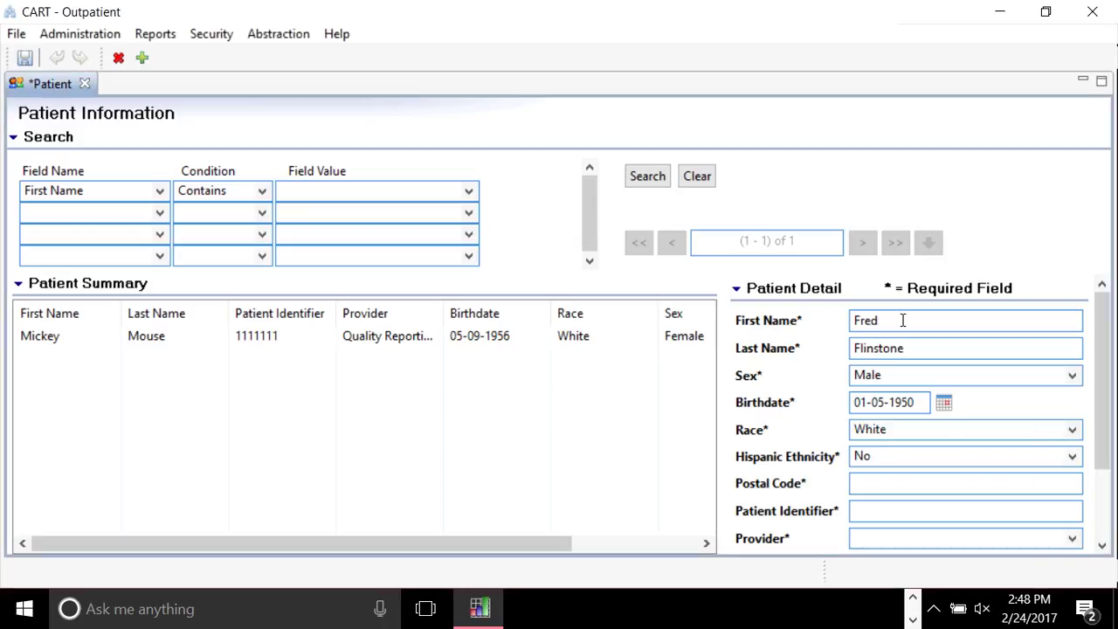
{"action": "key", "text": "Tab"}
{"action": "key", "text": "Tab"}
{"action": "key", "text": "Down"}
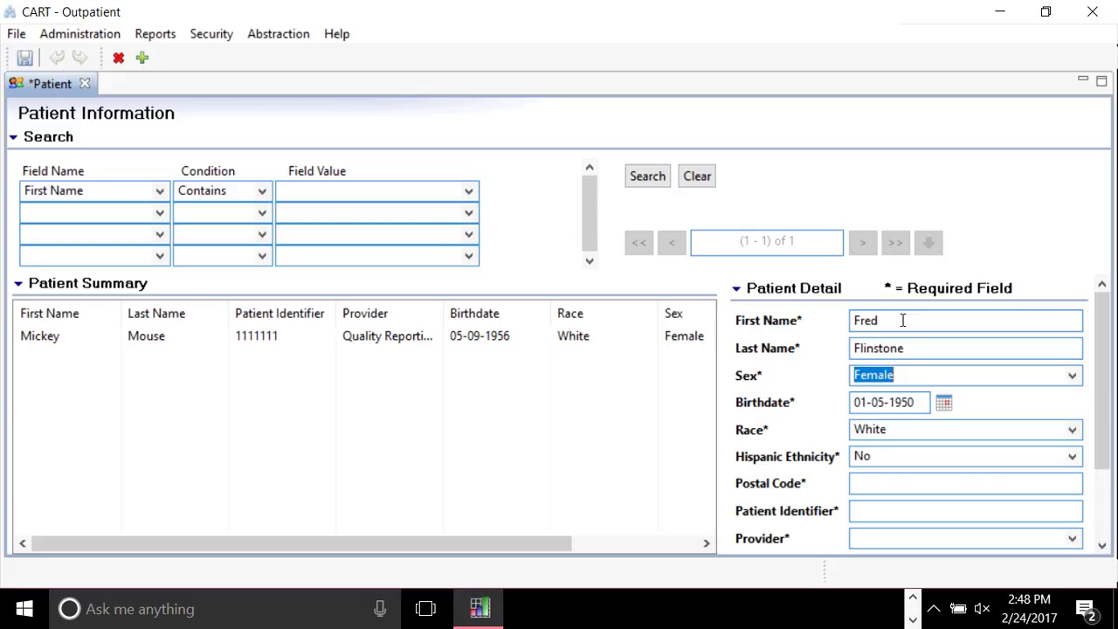
{"action": "key", "text": "alt+Down"}
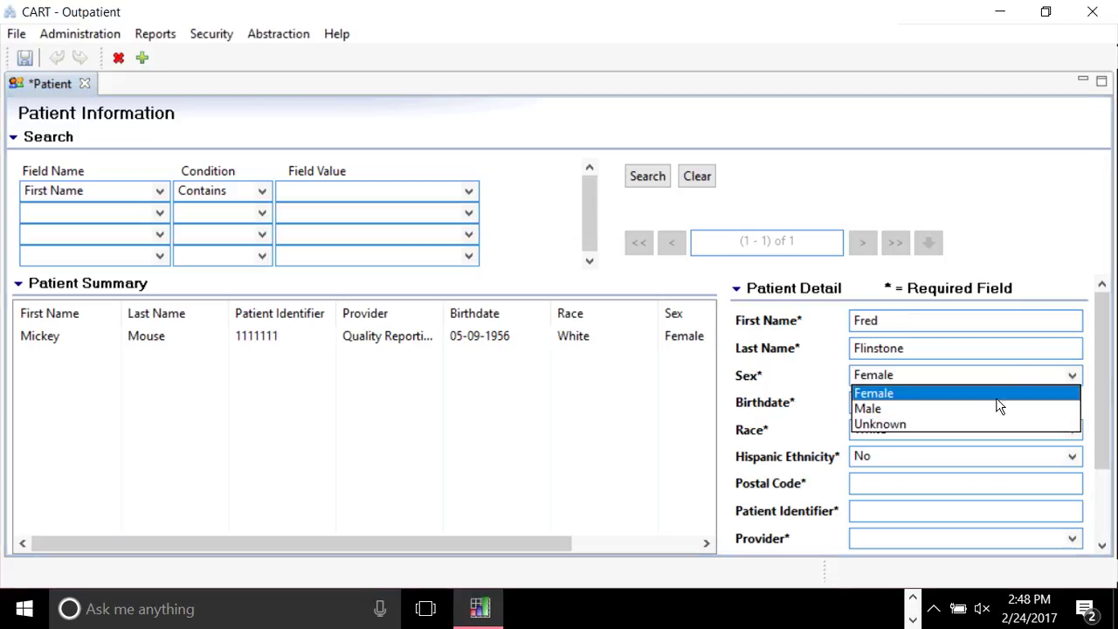
{"action": "left_click", "coordinate": [1000, 407]}
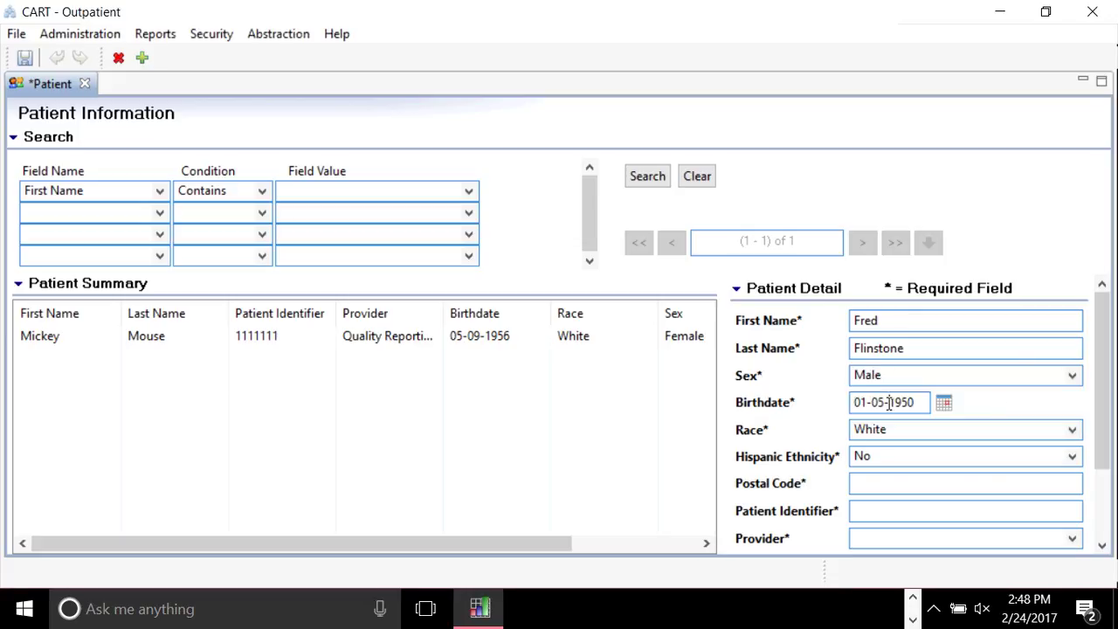
{"action": "key", "text": "Tab"}
Set Hispanic Ethnicity to Yes and fill in the postal code and patient identifier.
{"action": "key", "text": "Tab"}
{"action": "key", "text": "Down"}
{"action": "key", "text": "Tab"}
{"action": "type", "text": "59639"}
{"action": "left_click", "coordinate": [905, 517]}
{"action": "type", "text": "02020202"}
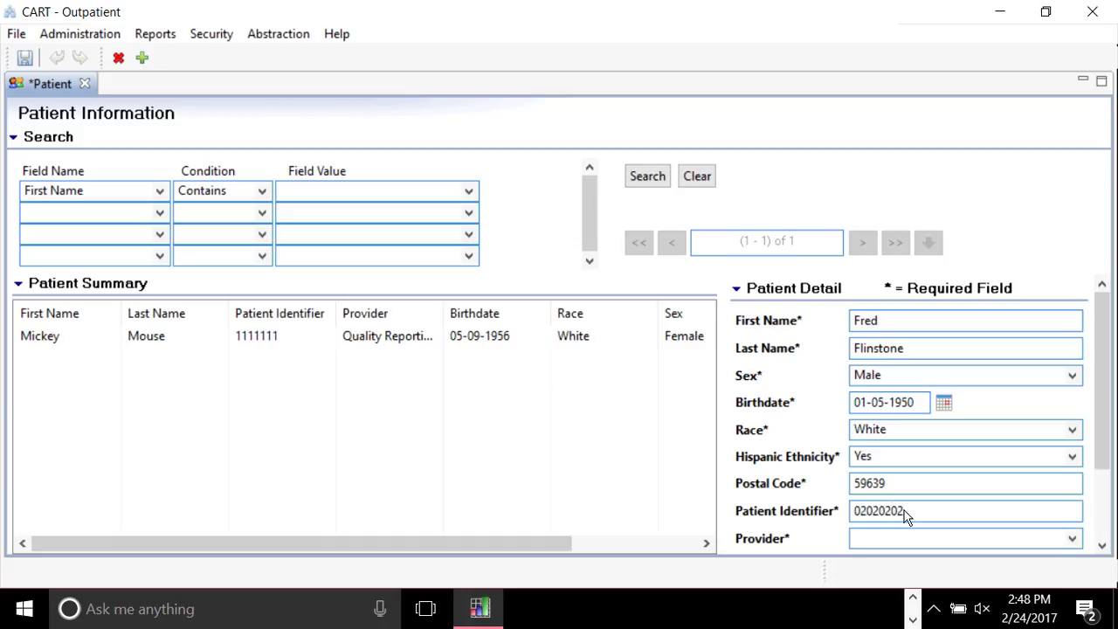
{"action": "key", "text": "Tab"}
Choose Quality Reporting Services as provider, then add and save the patient.
{"action": "scroll", "coordinate": [1006, 411], "scroll_direction": "down", "scroll_amount": 2}
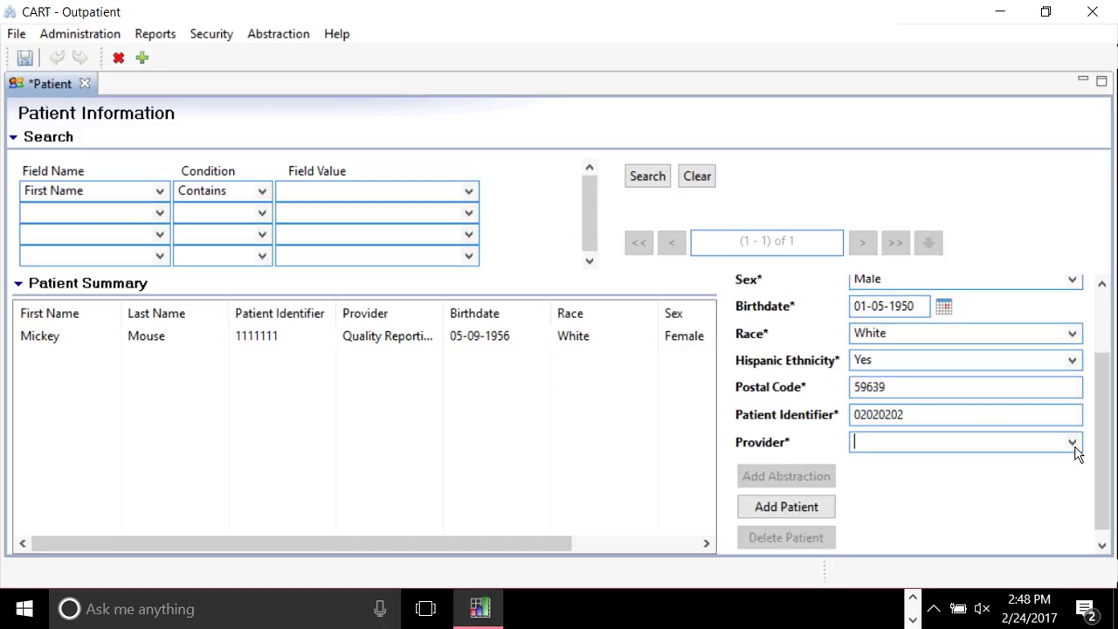
{"action": "left_click", "coordinate": [1073, 444]}
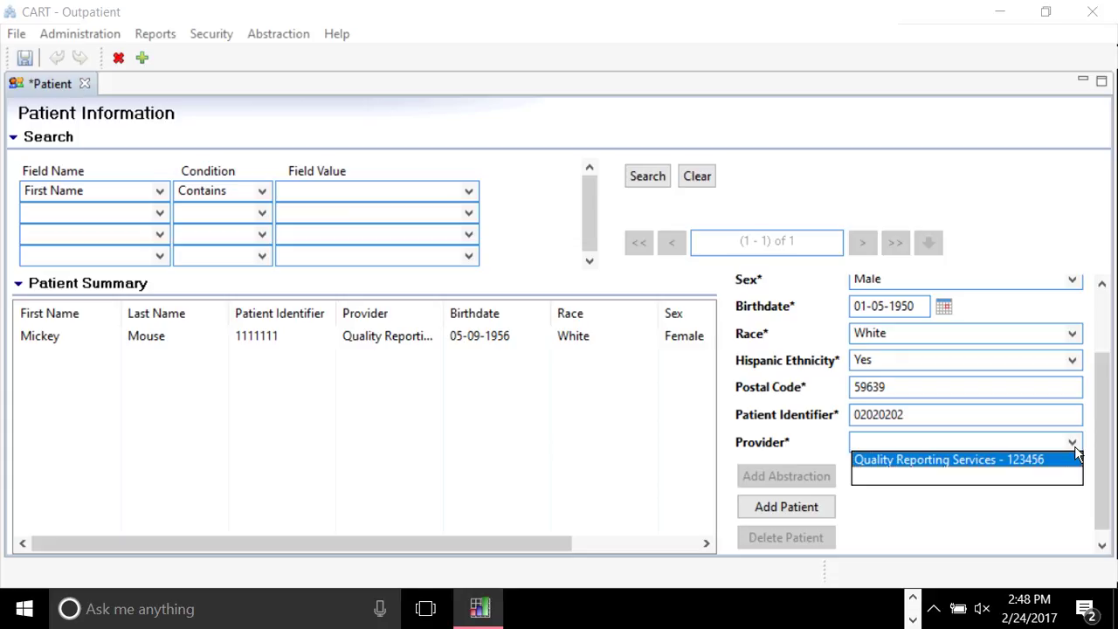
{"action": "left_click", "coordinate": [1031, 469]}
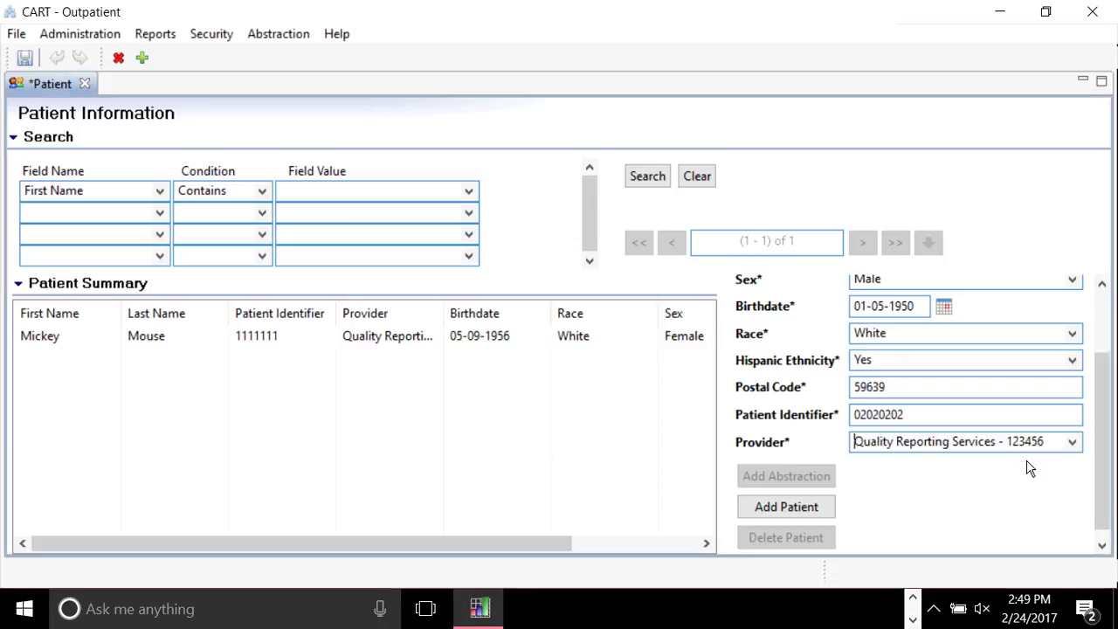
{"action": "left_click", "coordinate": [804, 508]}
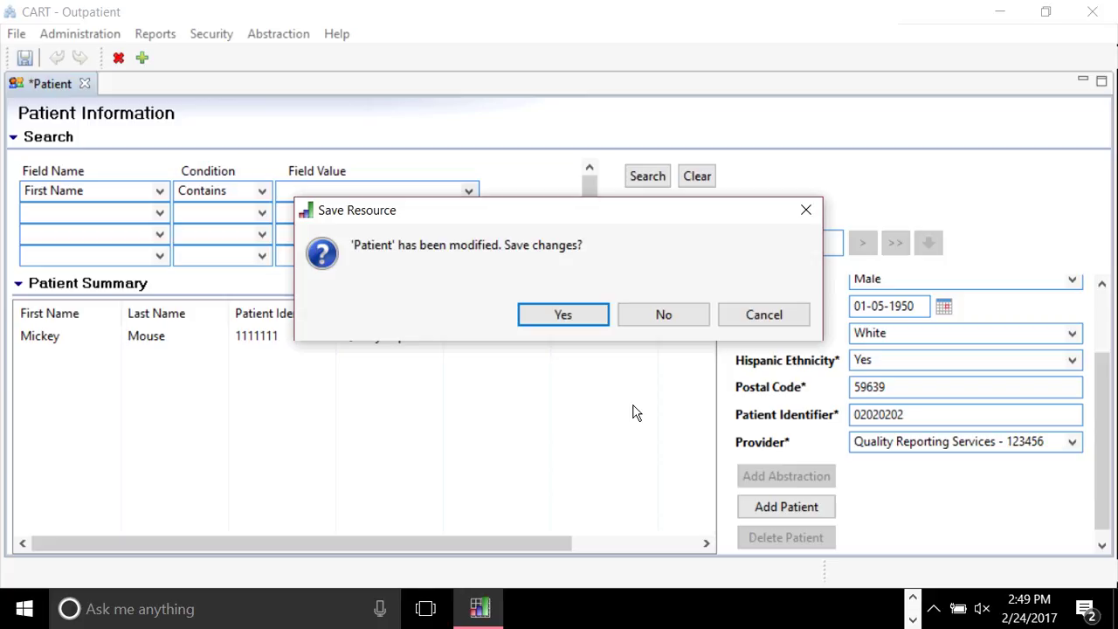
{"action": "key", "text": "Return"}
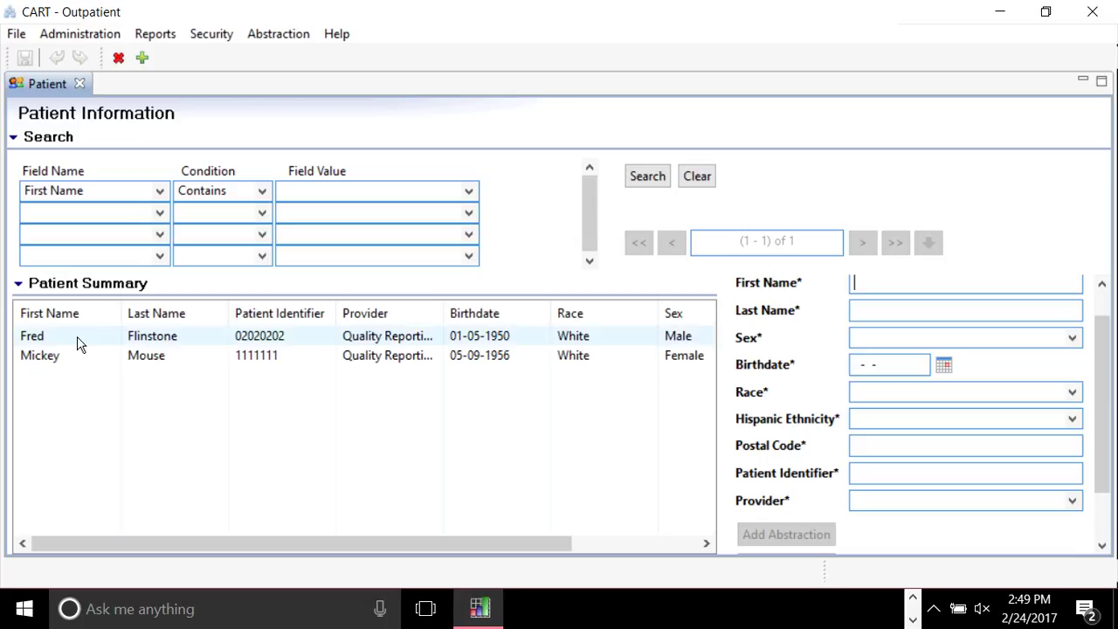
Select the new patient's row to start a new abstraction for him.
{"action": "left_click", "coordinate": [77, 343]}
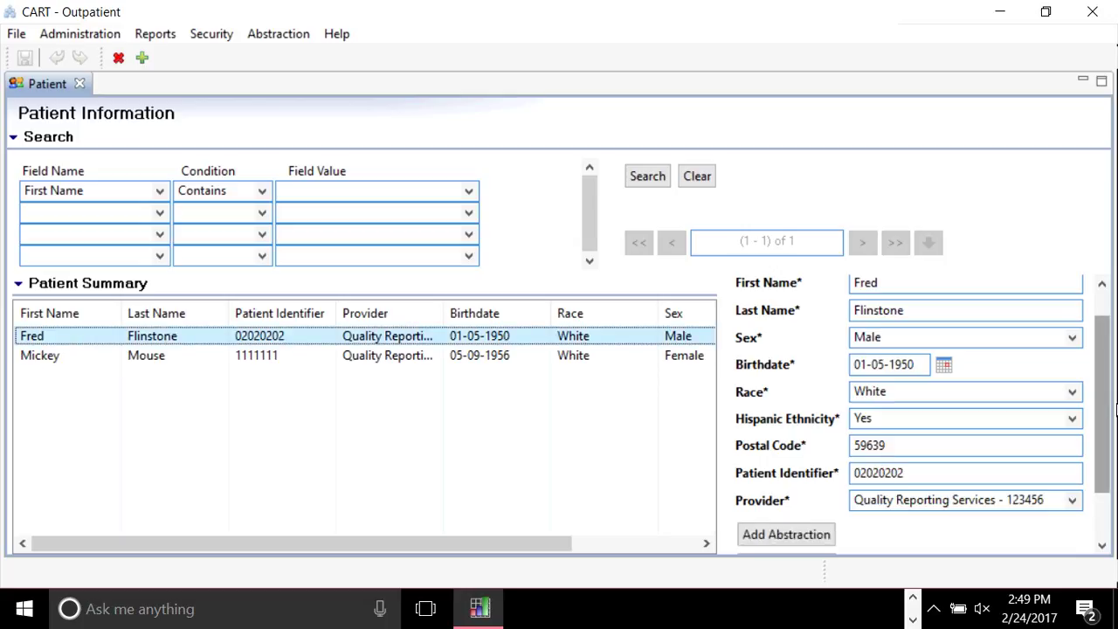
{"action": "scroll", "coordinate": [1103, 401], "scroll_direction": "down", "scroll_amount": 2}
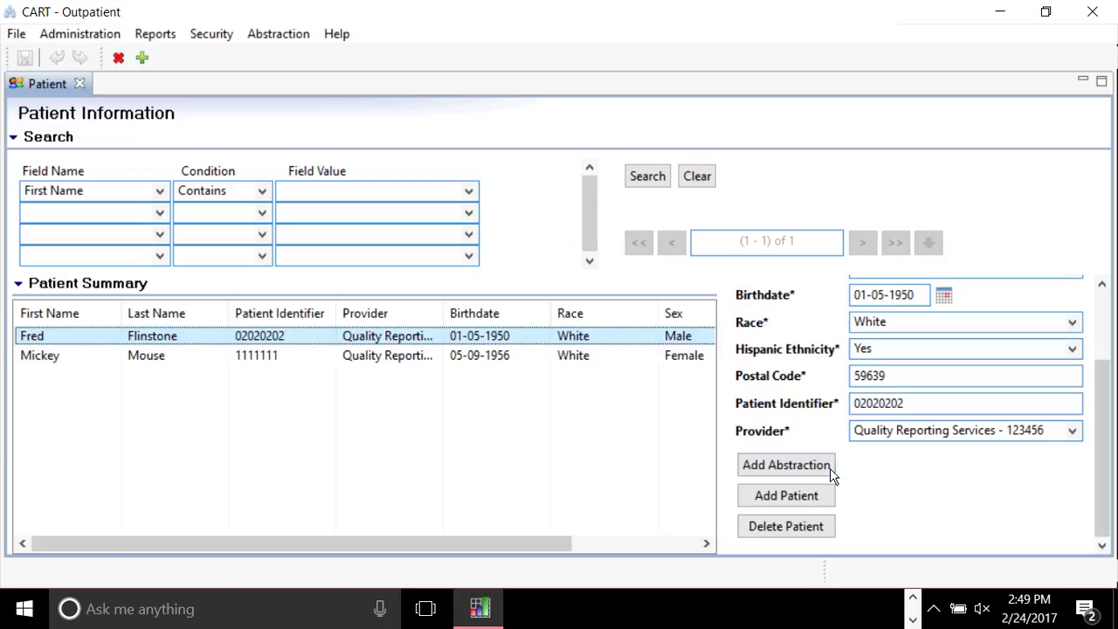
{"action": "double_click", "coordinate": [100, 335]}
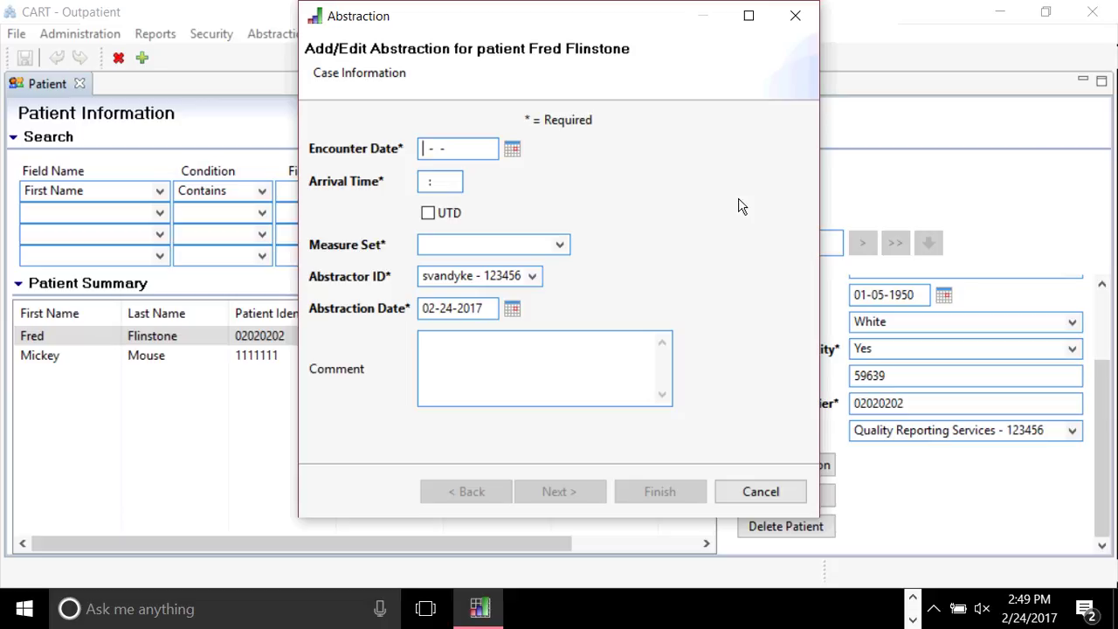
Enter encounter date 10-01-2016 and arrival time 0600.
{"action": "type", "text": "10-01-2016"}
{"action": "key", "text": "Tab"}
{"action": "type", "text": "0600"}
{"action": "key", "text": "Tab"}
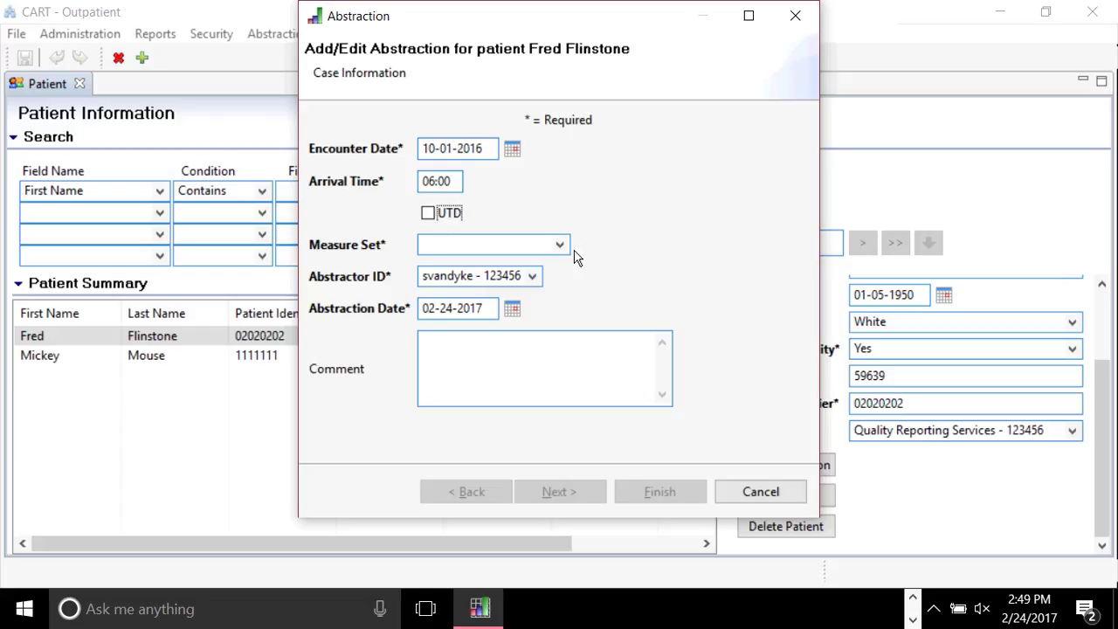
Choose the OQR-CP measure set, keep the current abstractor ID, and finish creating the abstraction.
{"action": "left_click", "coordinate": [544, 244]}
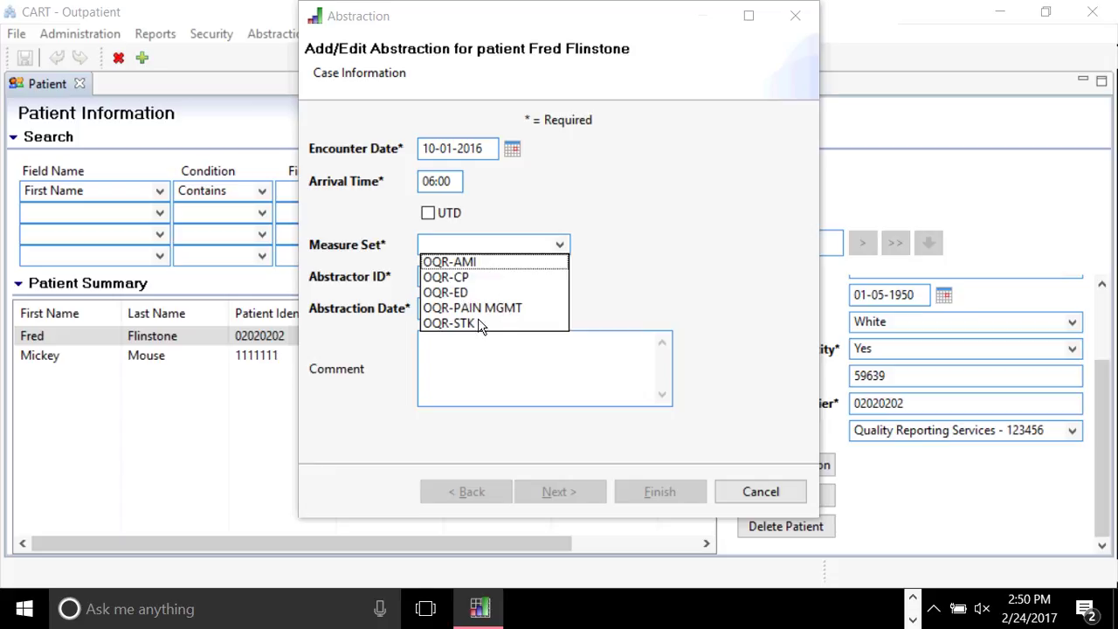
{"action": "left_click", "coordinate": [469, 277]}
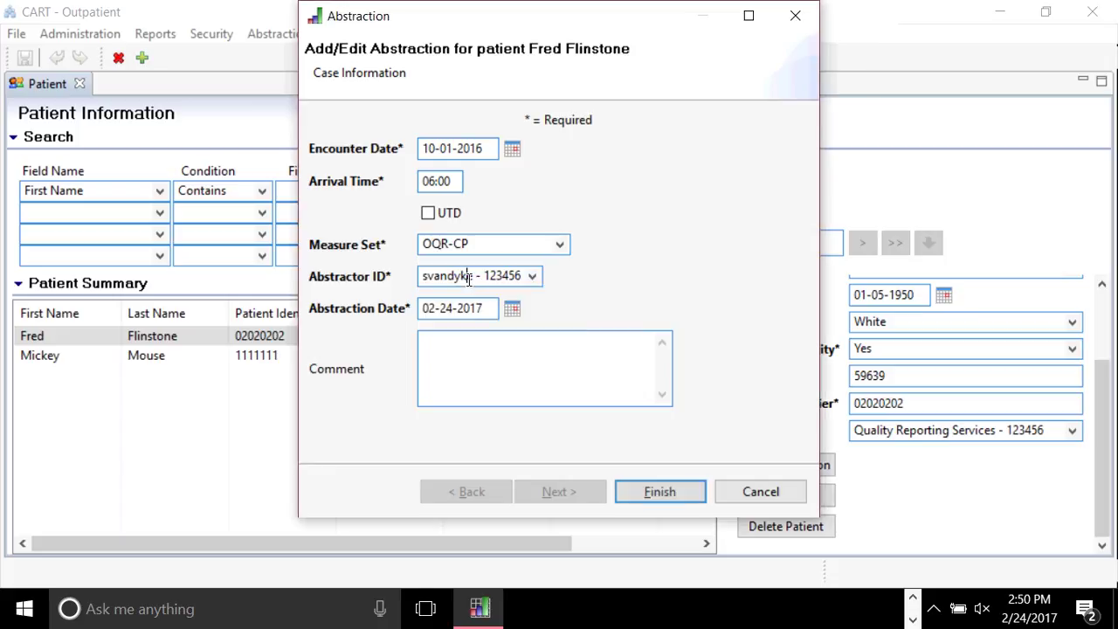
{"action": "left_click", "coordinate": [533, 277]}
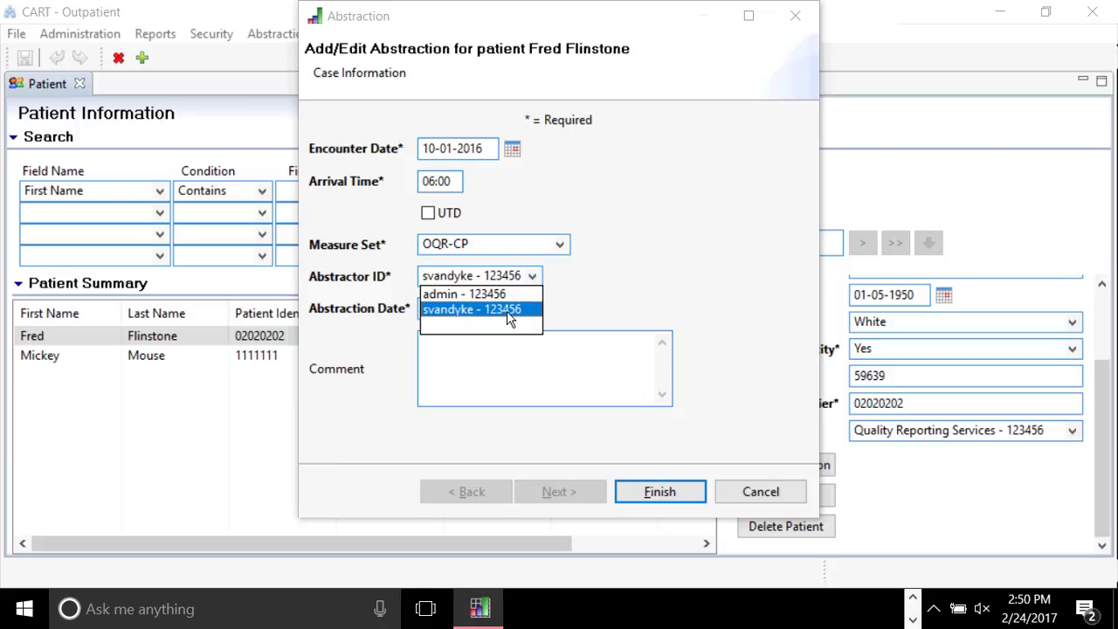
{"action": "left_click", "coordinate": [509, 318]}
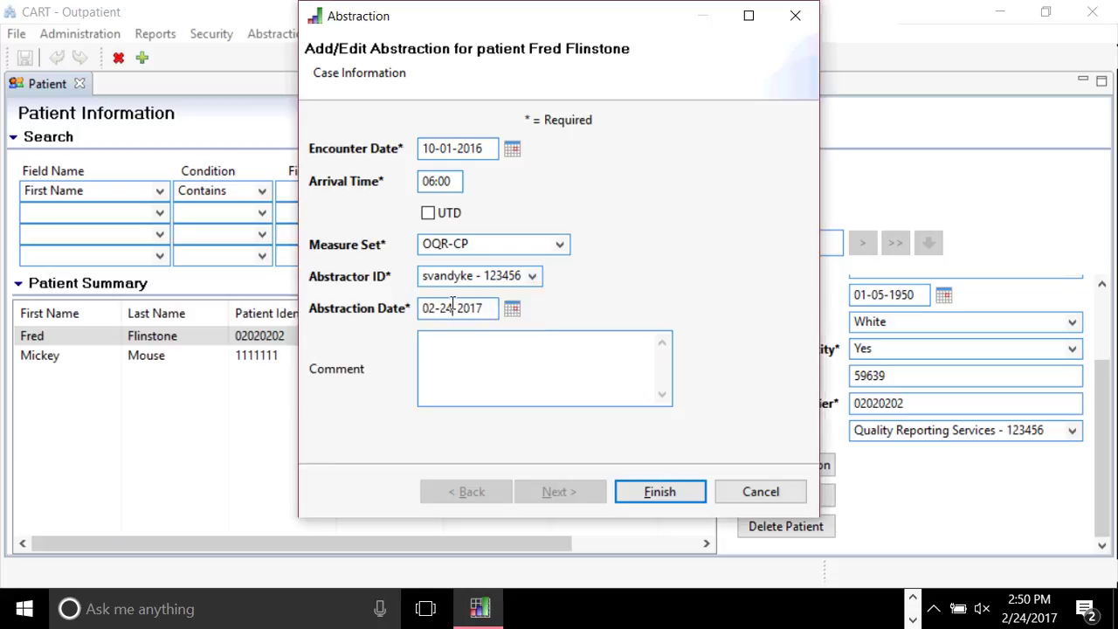
{"action": "left_click", "coordinate": [544, 368]}
{"action": "left_click", "coordinate": [672, 491]}
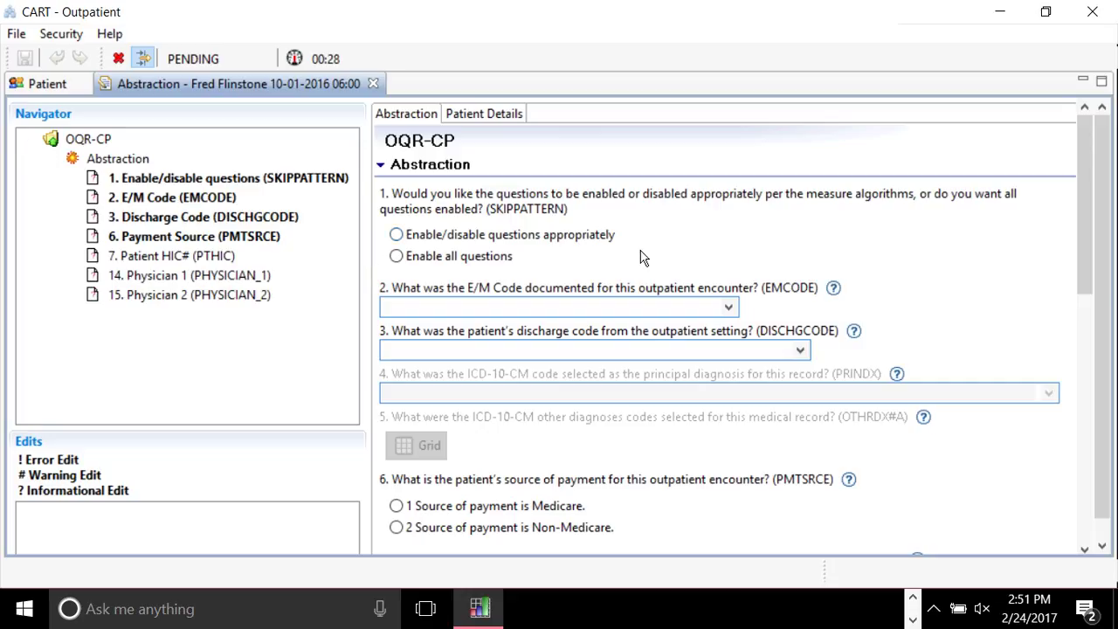
Select 'Enable/disable questions appropriately' for question 1 of the OQR-CP abstraction.
{"action": "left_click", "coordinate": [591, 241]}
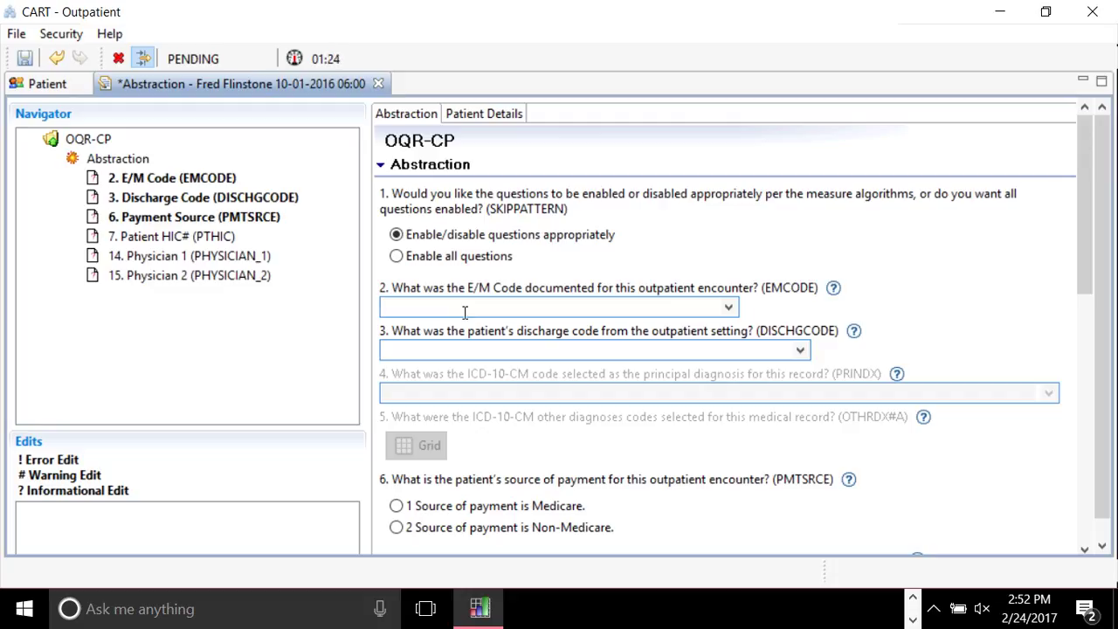
Set the E/M code to 99285 Emergency department visit and review the discharge code choices.
{"action": "left_click", "coordinate": [729, 309]}
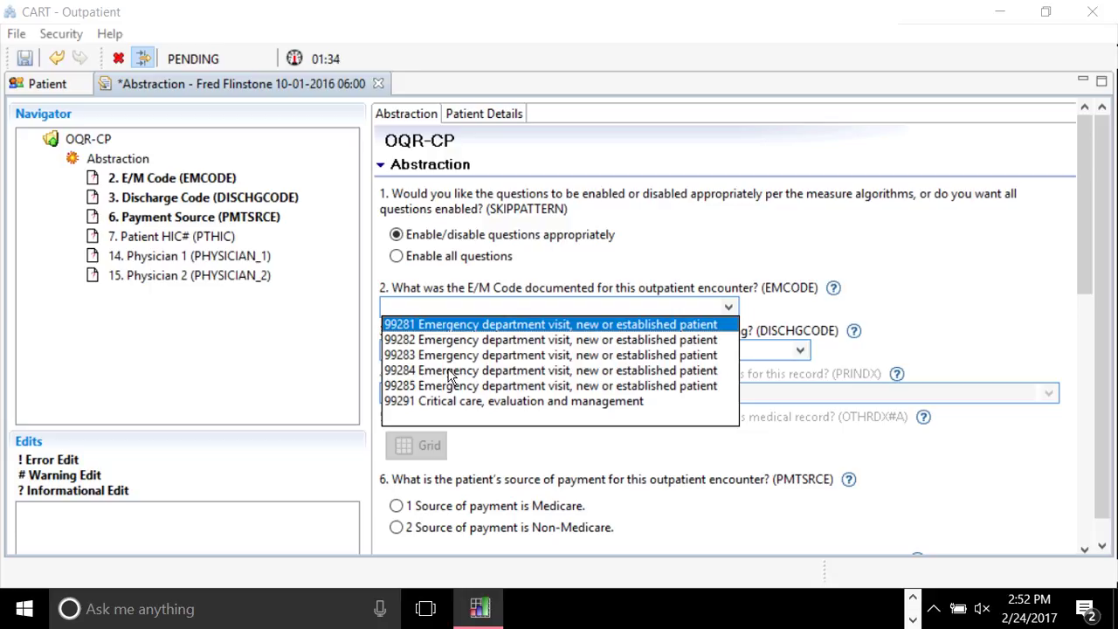
{"action": "key", "text": "Escape"}
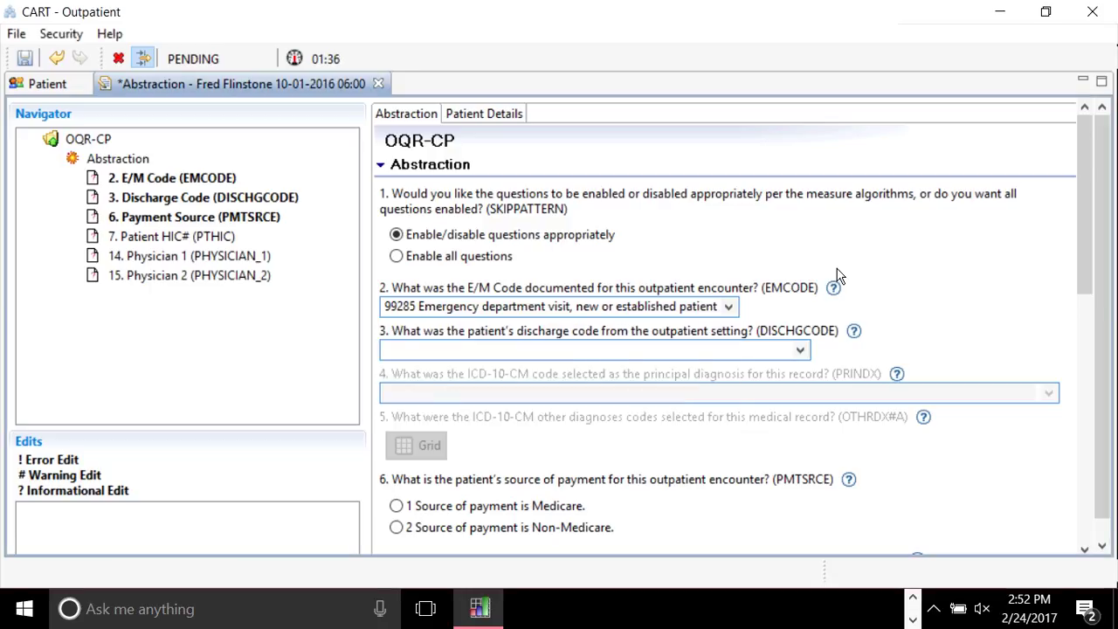
{"action": "left_click", "coordinate": [606, 347]}
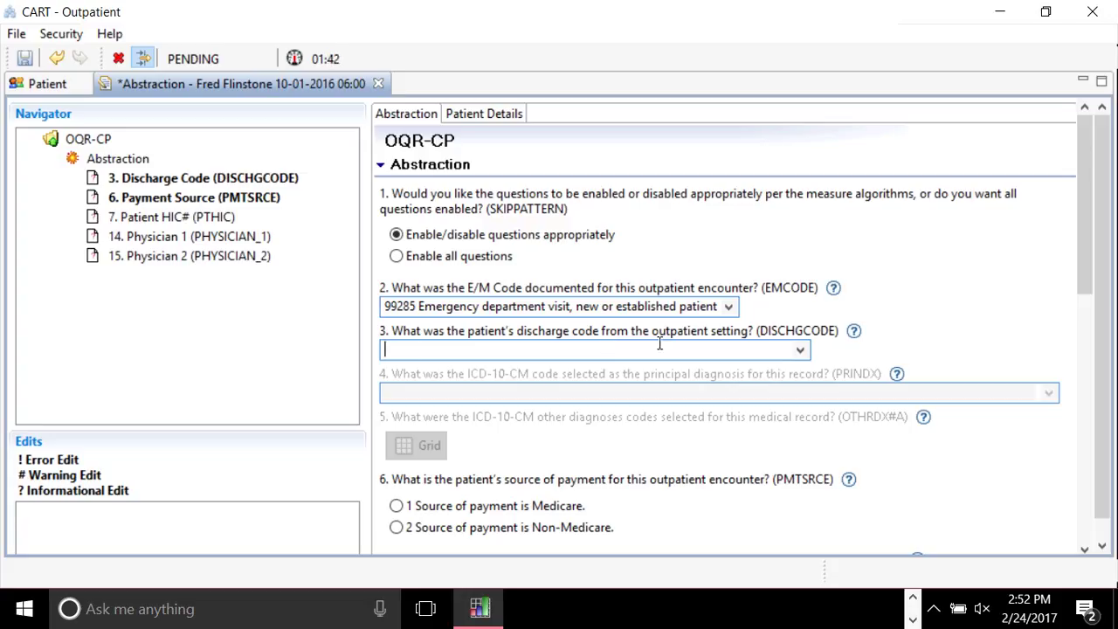
{"action": "left_click", "coordinate": [802, 350]}
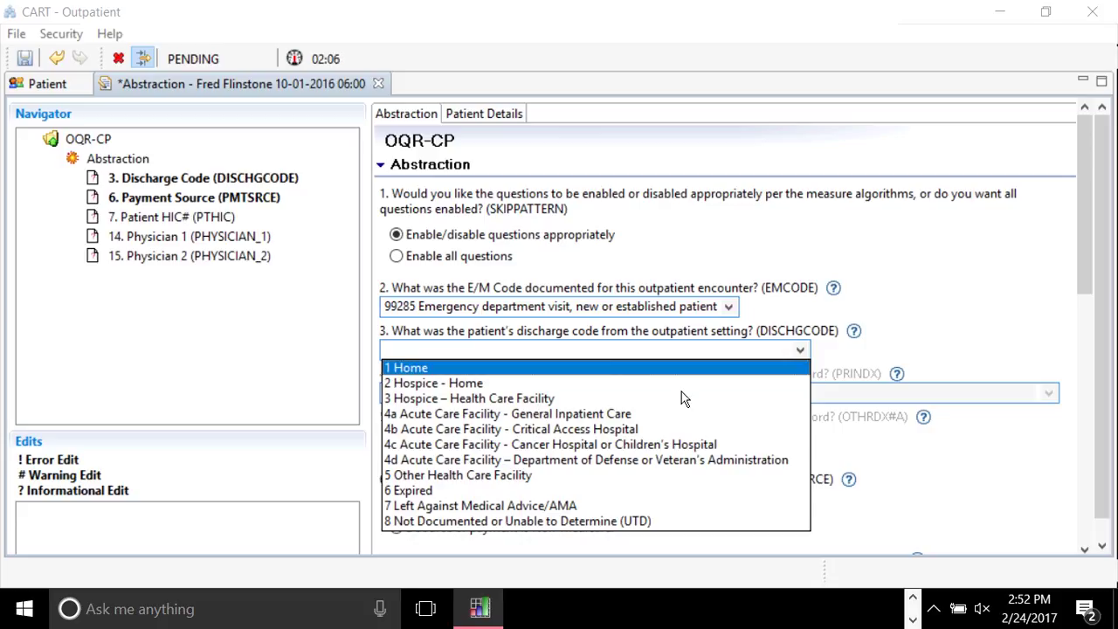
{"action": "key", "text": "Escape"}
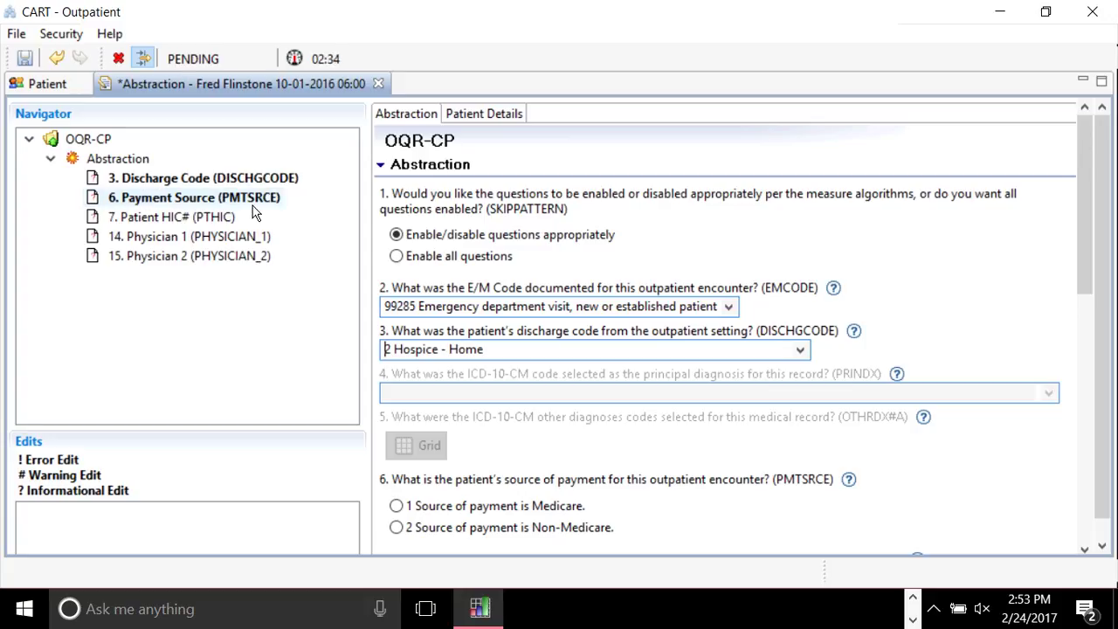
Choose discharge code 2 Hospice - Home, mark payment source non-Medicare, and dismiss the validation error.
{"action": "left_click", "coordinate": [175, 208]}
{"action": "left_click", "coordinate": [769, 364]}
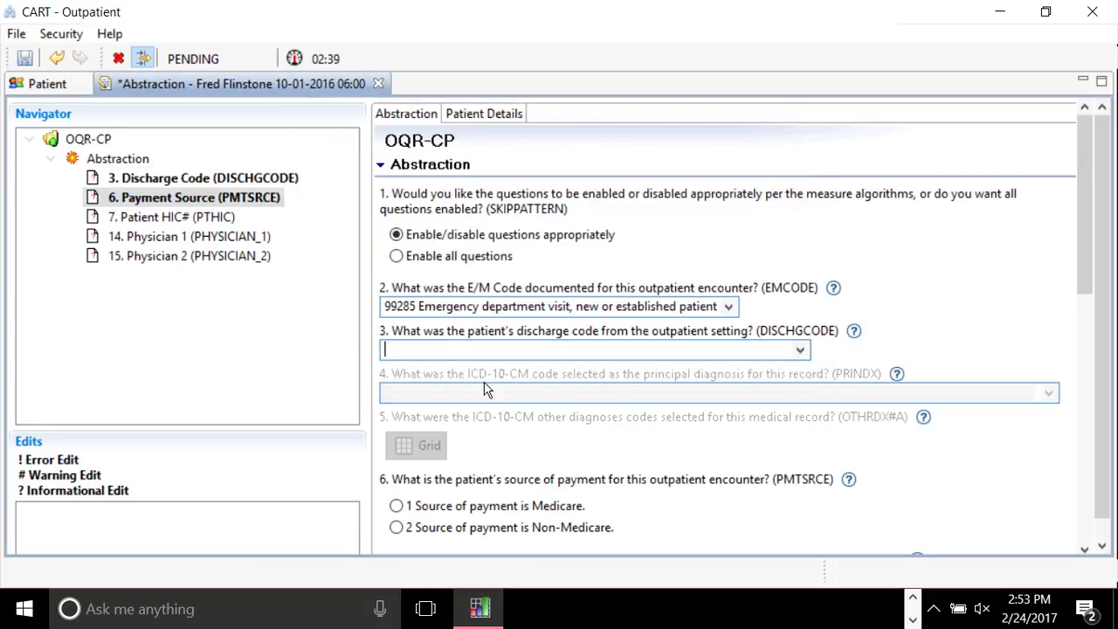
{"action": "left_click", "coordinate": [800, 346]}
{"action": "left_click", "coordinate": [474, 389]}
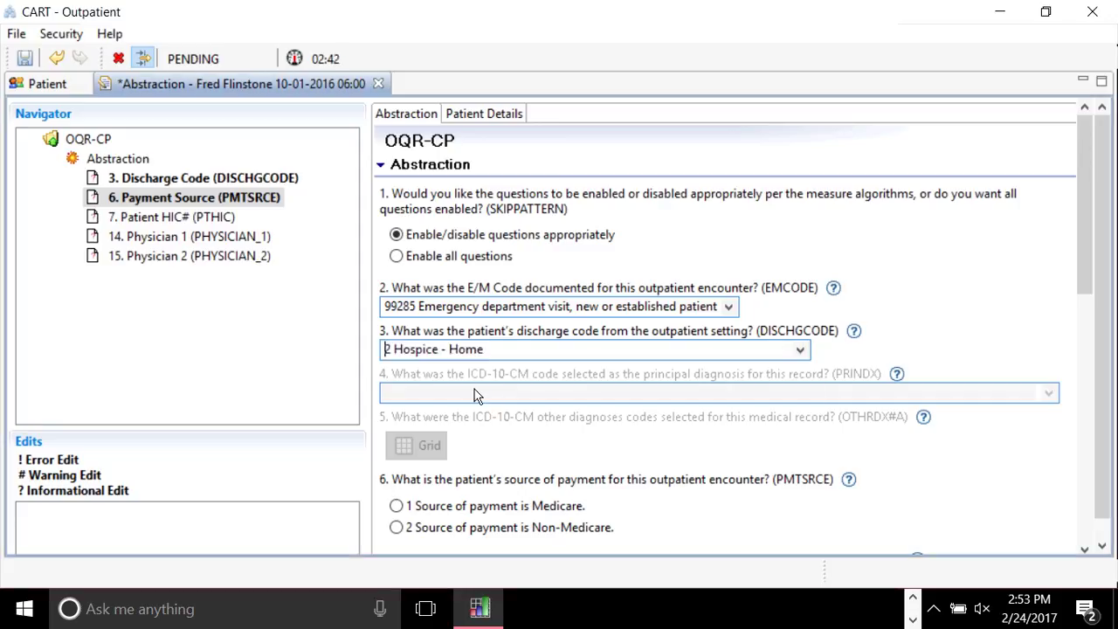
{"action": "left_click", "coordinate": [396, 529]}
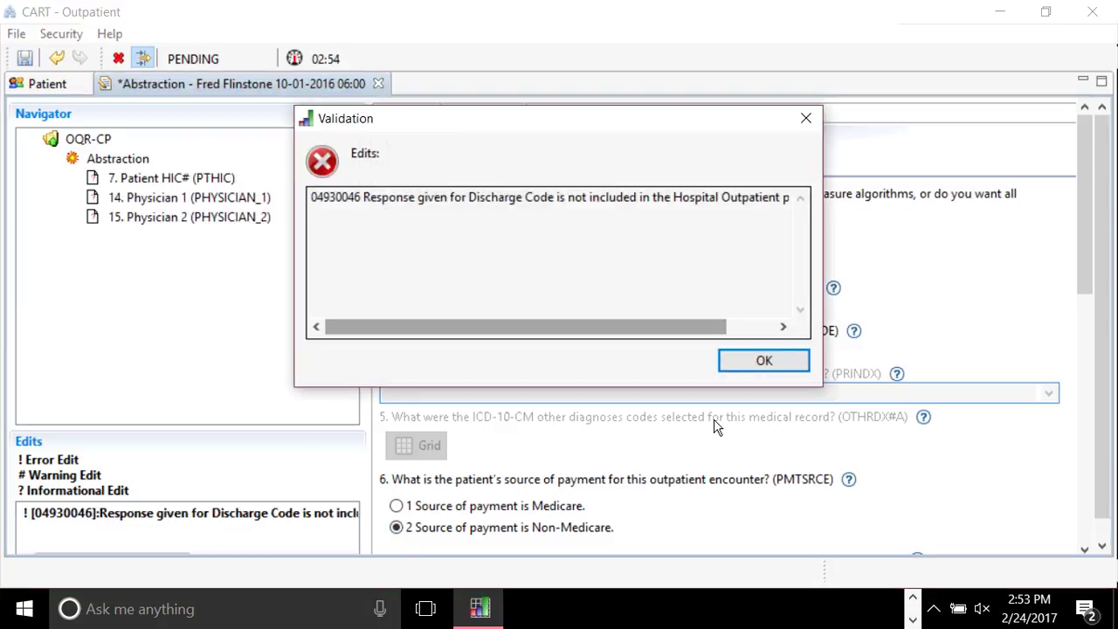
{"action": "left_click_drag", "start_coordinate": [661, 327], "coordinate": [708, 328]}
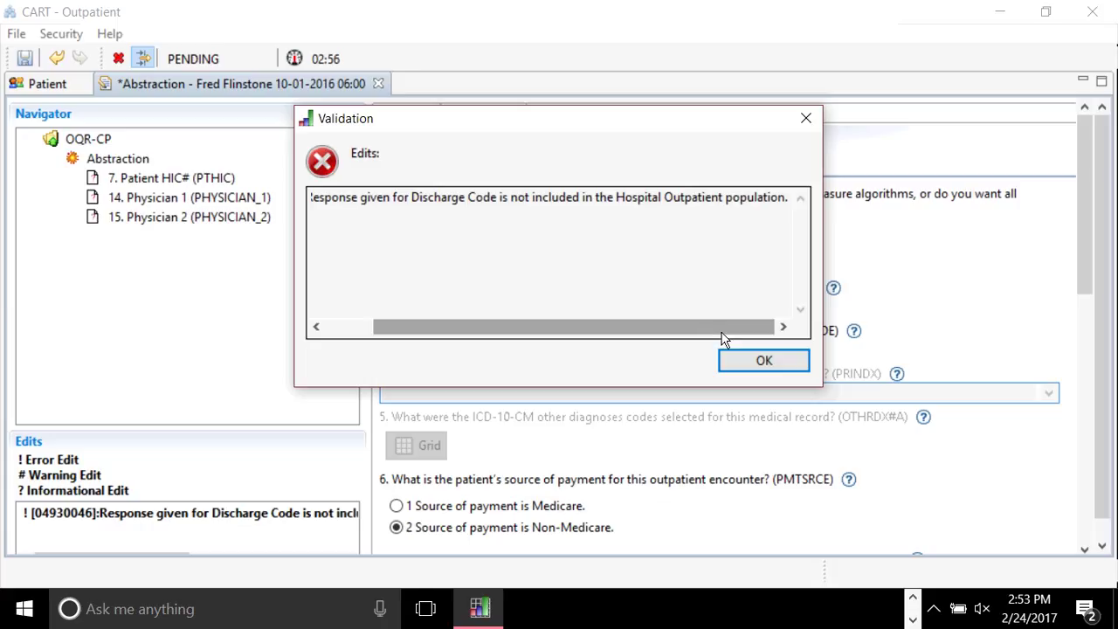
{"action": "left_click", "coordinate": [761, 360]}
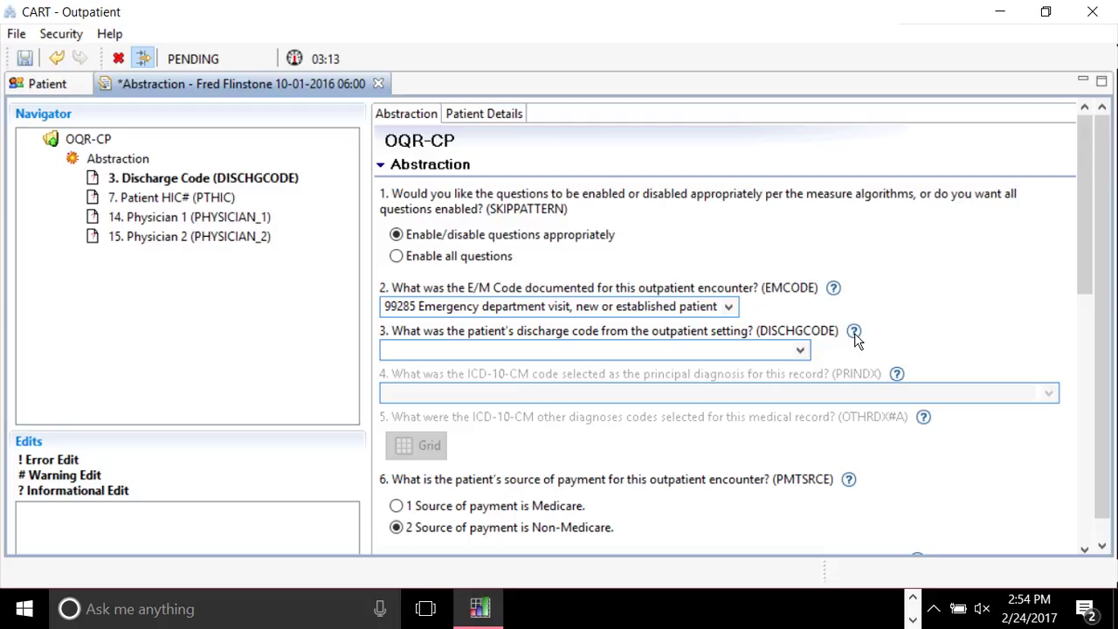
Open the help topic for the DISCHGCODE question 3.
{"action": "left_click", "coordinate": [853, 333]}
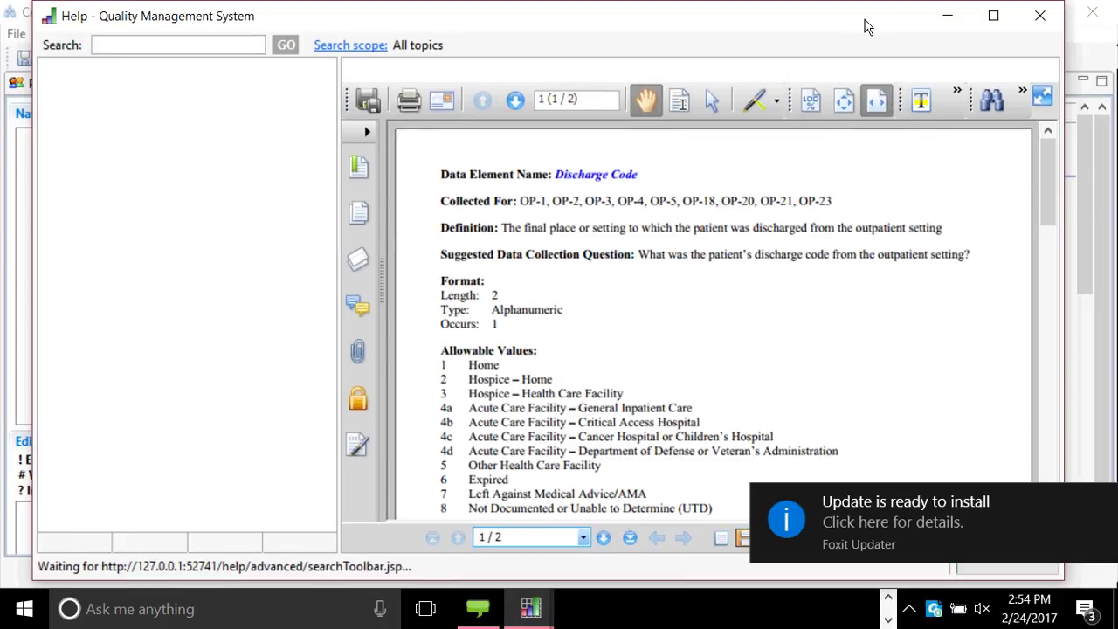
{"action": "left_click", "coordinate": [1101, 502]}
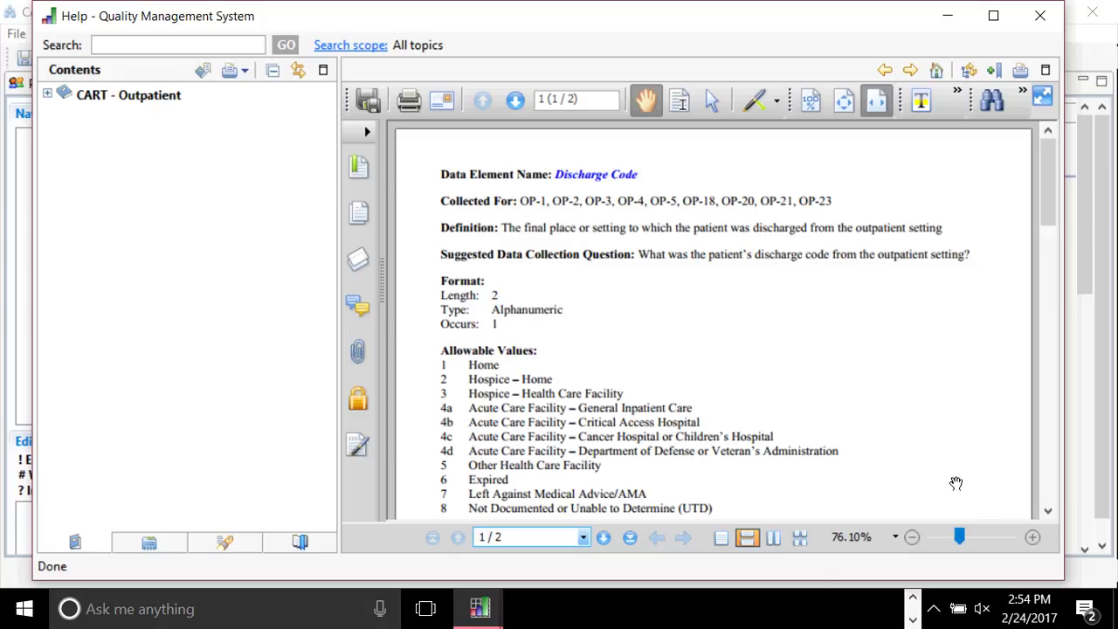
{"action": "scroll", "coordinate": [956, 483], "scroll_direction": "down", "scroll_amount": 1}
{"action": "scroll", "coordinate": [956, 483], "scroll_direction": "down", "scroll_amount": 1}
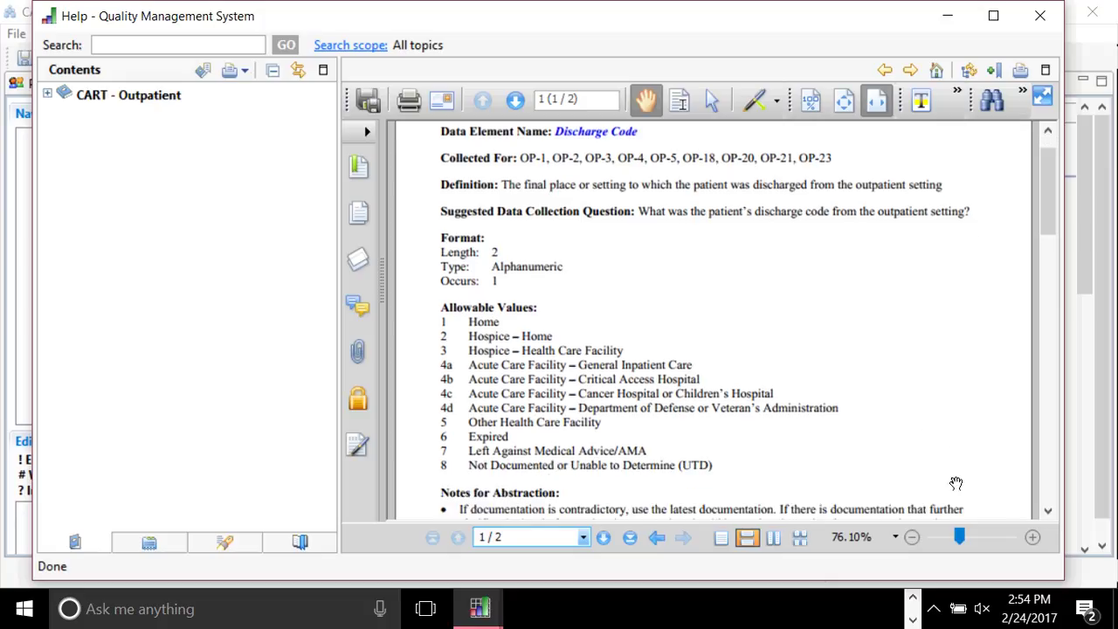
{"action": "scroll", "coordinate": [955, 483], "scroll_direction": "down", "scroll_amount": 1}
{"action": "scroll", "coordinate": [956, 483], "scroll_direction": "down", "scroll_amount": 1}
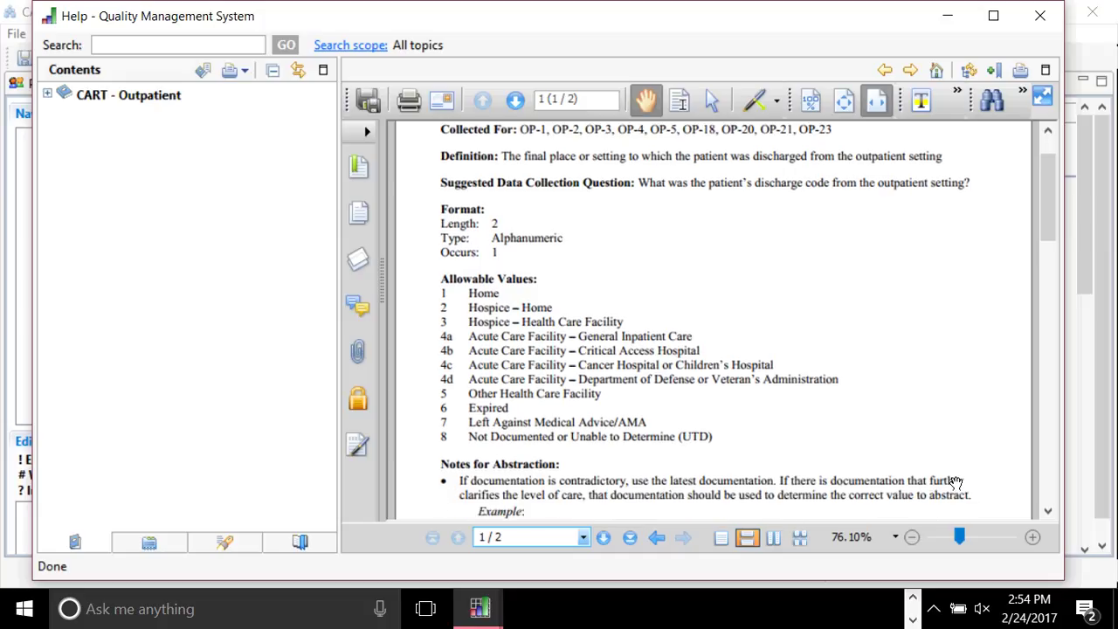
{"action": "scroll", "coordinate": [956, 483], "scroll_direction": "down", "scroll_amount": 3}
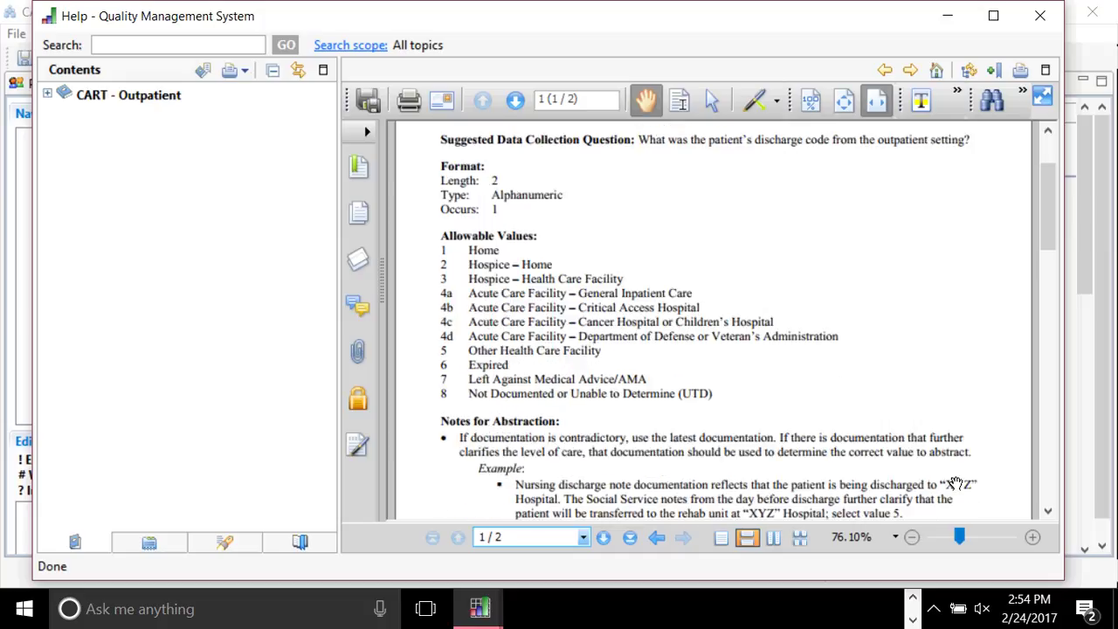
{"action": "scroll", "coordinate": [955, 483], "scroll_direction": "down", "scroll_amount": 4}
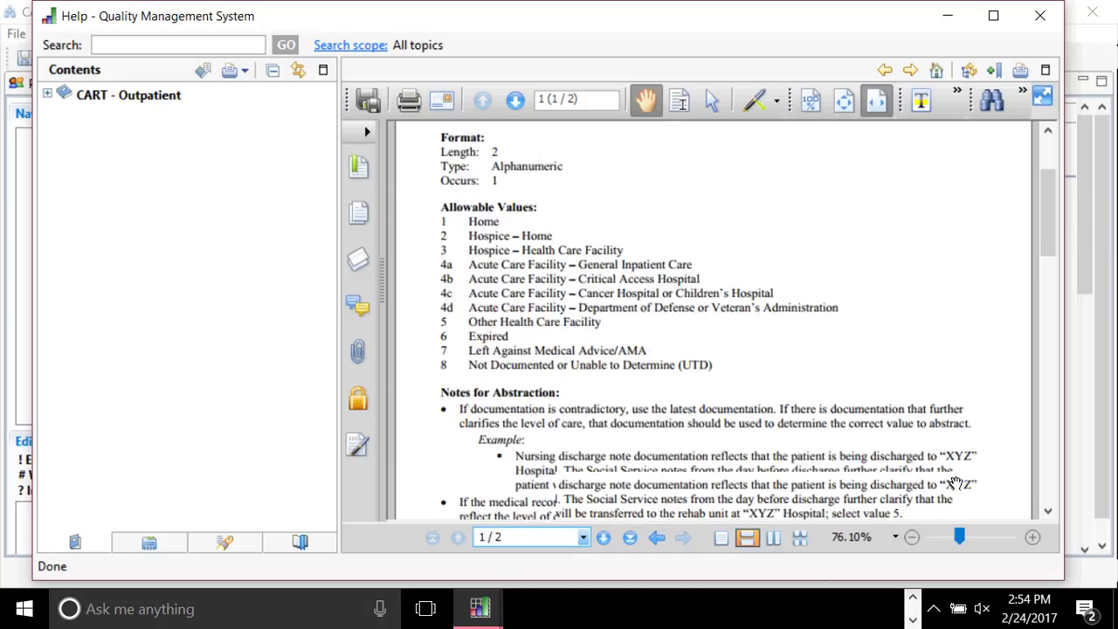
{"action": "scroll", "coordinate": [955, 483], "scroll_direction": "down", "scroll_amount": 8}
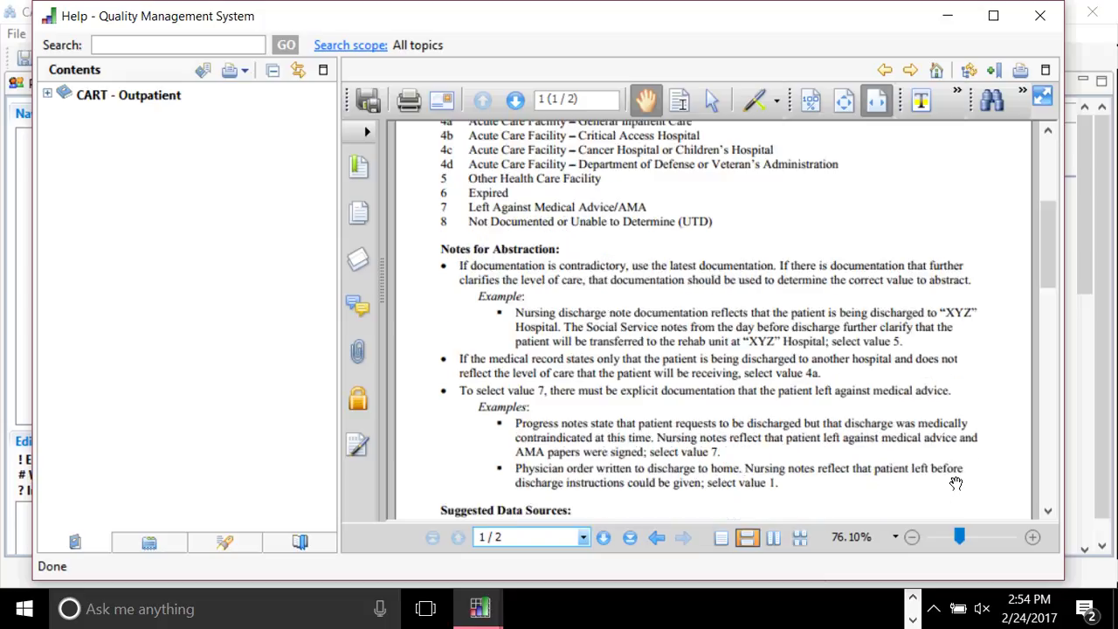
{"action": "scroll", "coordinate": [956, 483], "scroll_direction": "down", "scroll_amount": 1}
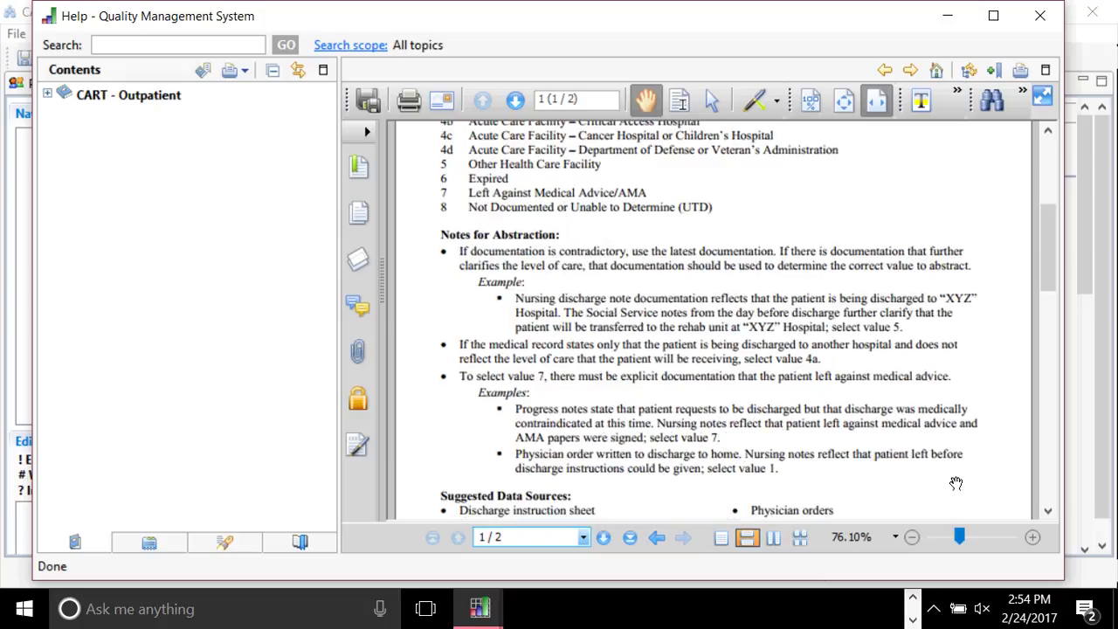
{"action": "scroll", "coordinate": [955, 483], "scroll_direction": "down", "scroll_amount": 20}
{"action": "scroll", "coordinate": [955, 483], "scroll_direction": "down", "scroll_amount": 5}
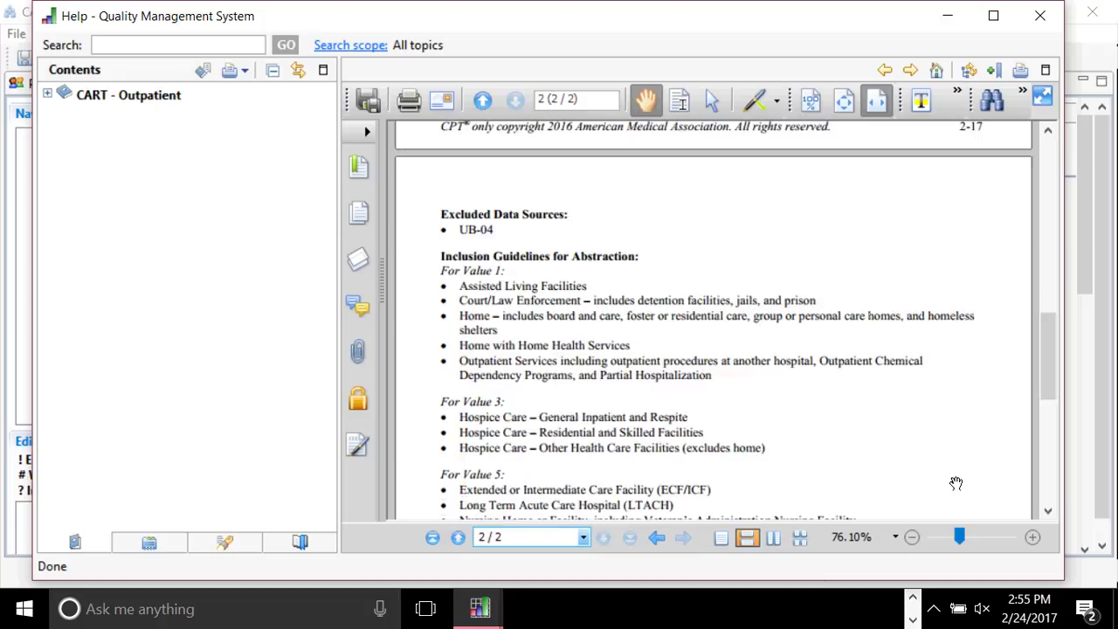
{"action": "scroll", "coordinate": [956, 483], "scroll_direction": "down", "scroll_amount": 2}
{"action": "scroll", "coordinate": [956, 483], "scroll_direction": "down", "scroll_amount": 1}
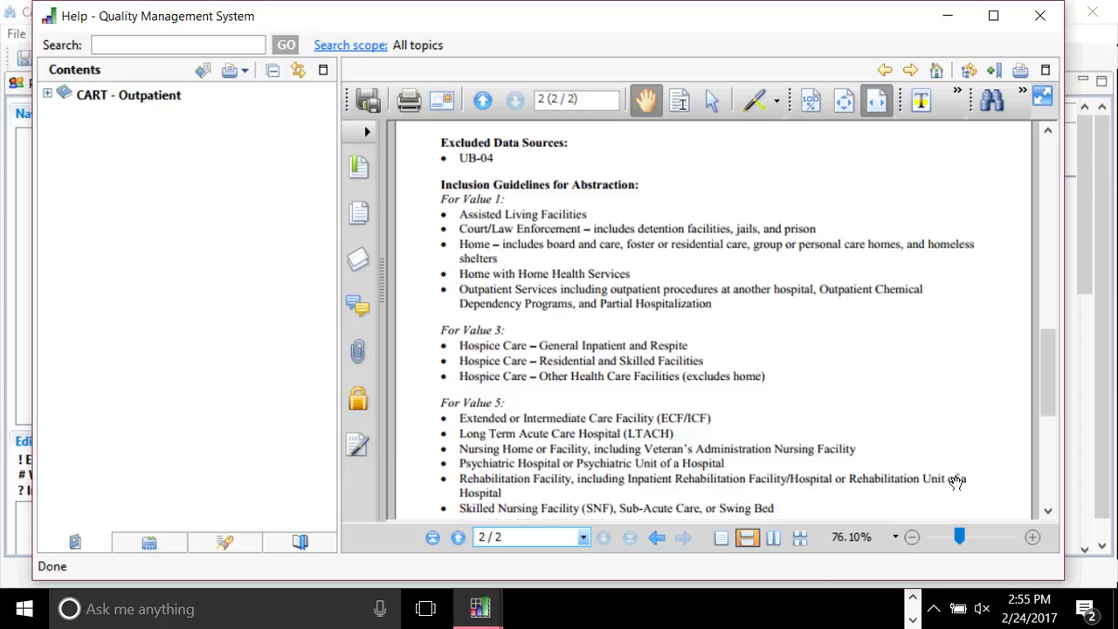
{"action": "scroll", "coordinate": [955, 483], "scroll_direction": "down", "scroll_amount": 2}
{"action": "left_click_drag", "start_coordinate": [1049, 398], "coordinate": [1027, 358]}
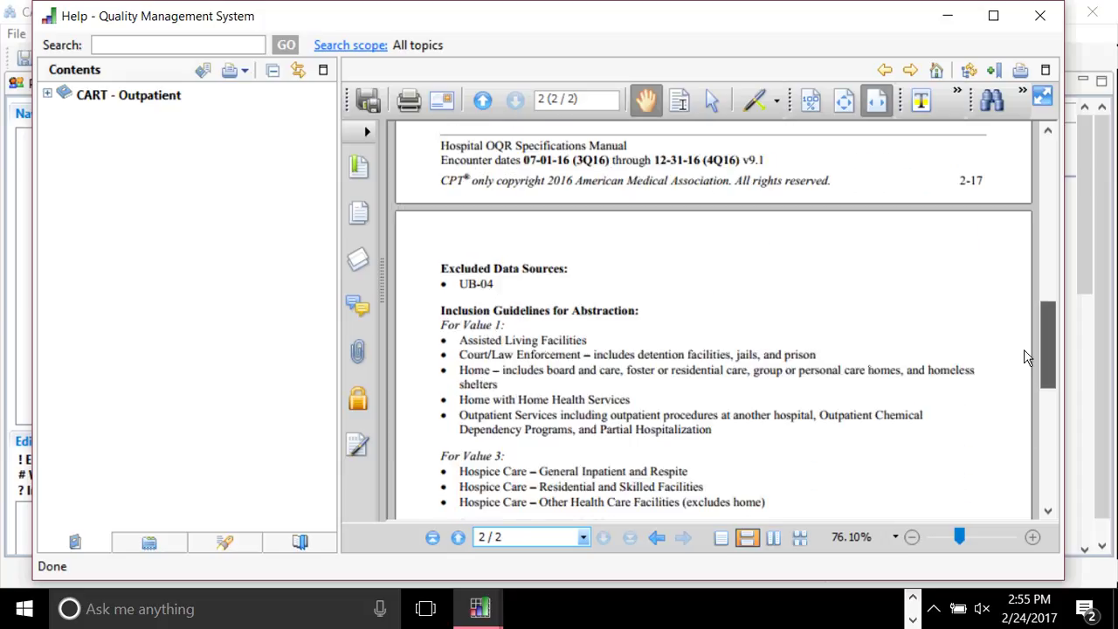
{"action": "scroll", "coordinate": [1027, 357], "scroll_direction": "down", "scroll_amount": 2}
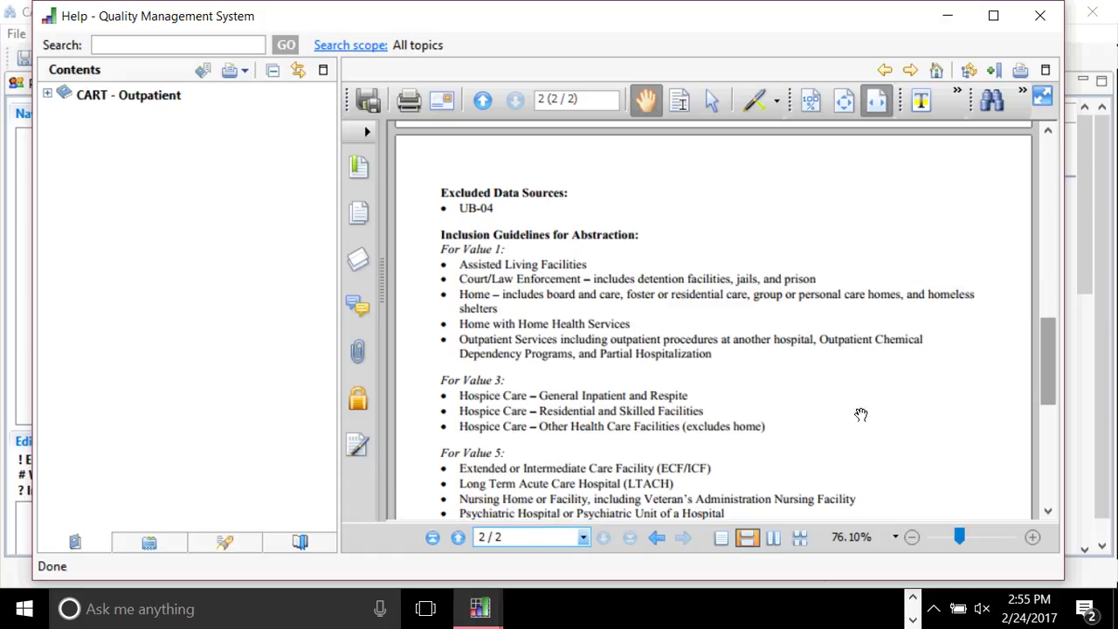
{"action": "left_click_drag", "start_coordinate": [1048, 373], "coordinate": [1039, 454]}
{"action": "scroll", "coordinate": [1040, 454], "scroll_direction": "down", "scroll_amount": 2}
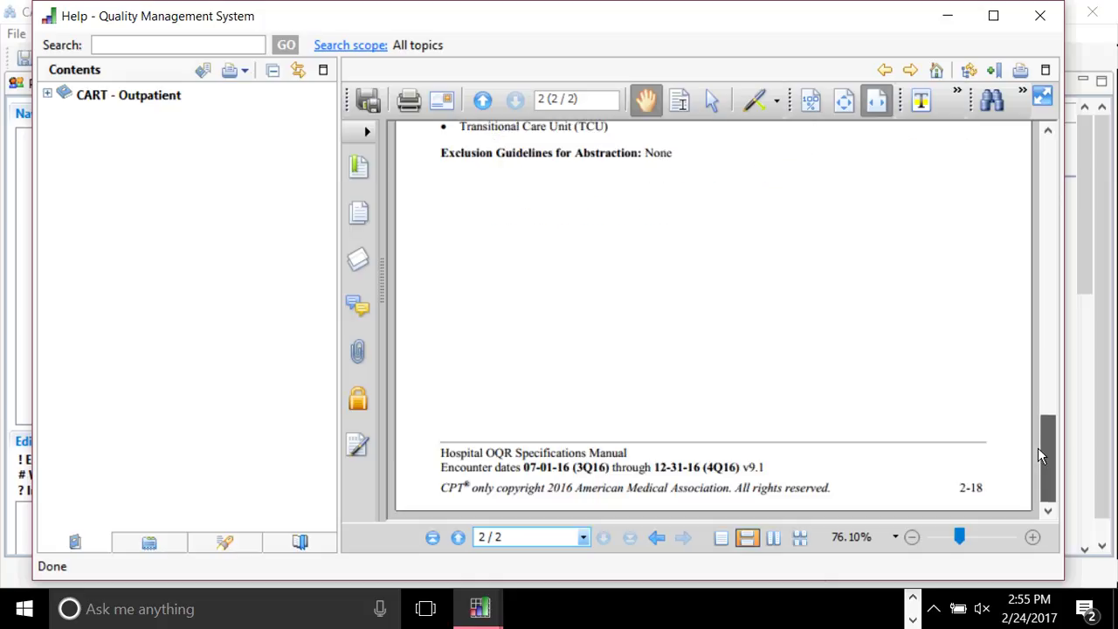
{"action": "scroll", "coordinate": [1040, 454], "scroll_direction": "up", "scroll_amount": 3}
{"action": "scroll", "coordinate": [1039, 454], "scroll_direction": "up", "scroll_amount": 3}
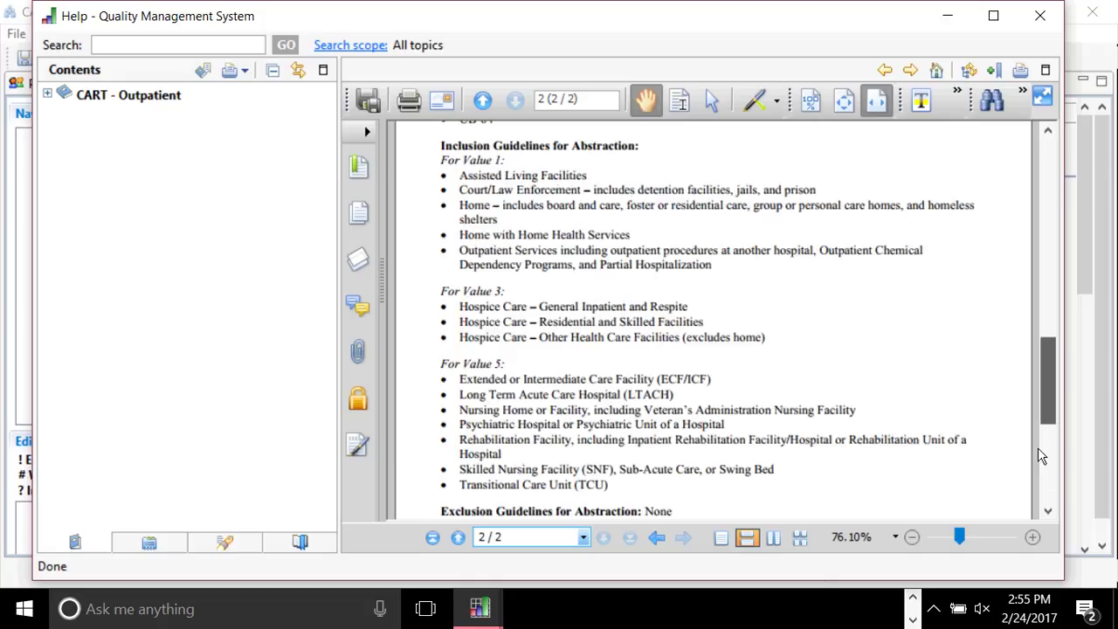
{"action": "scroll", "coordinate": [1022, 332], "scroll_direction": "up", "scroll_amount": 4}
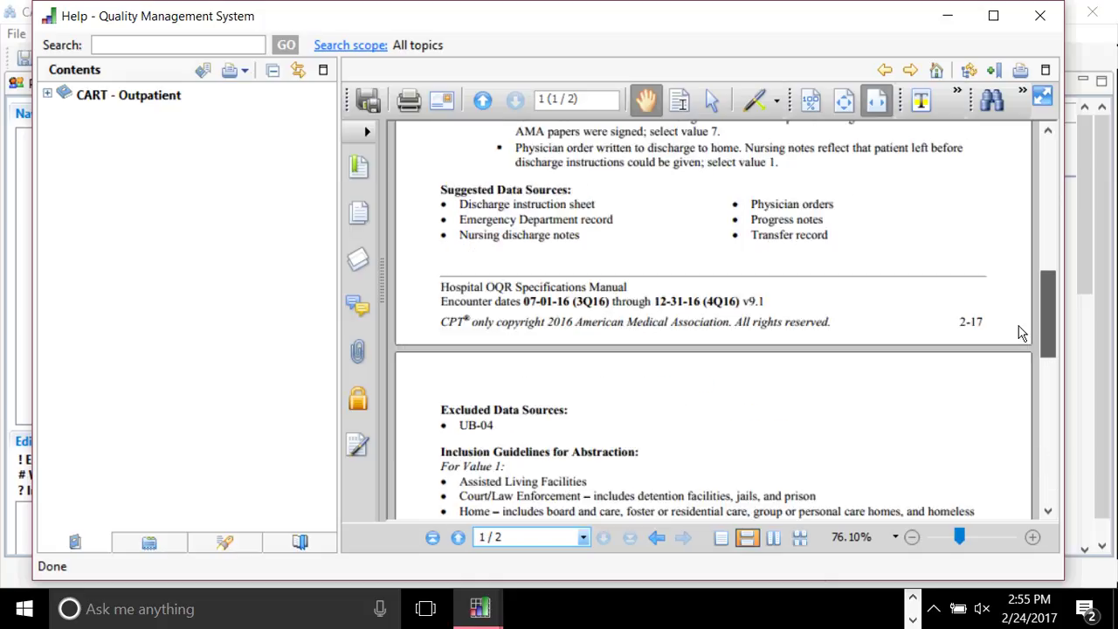
{"action": "scroll", "coordinate": [1007, 469], "scroll_direction": "down", "scroll_amount": 7}
{"action": "scroll", "coordinate": [1000, 402], "scroll_direction": "up", "scroll_amount": 7}
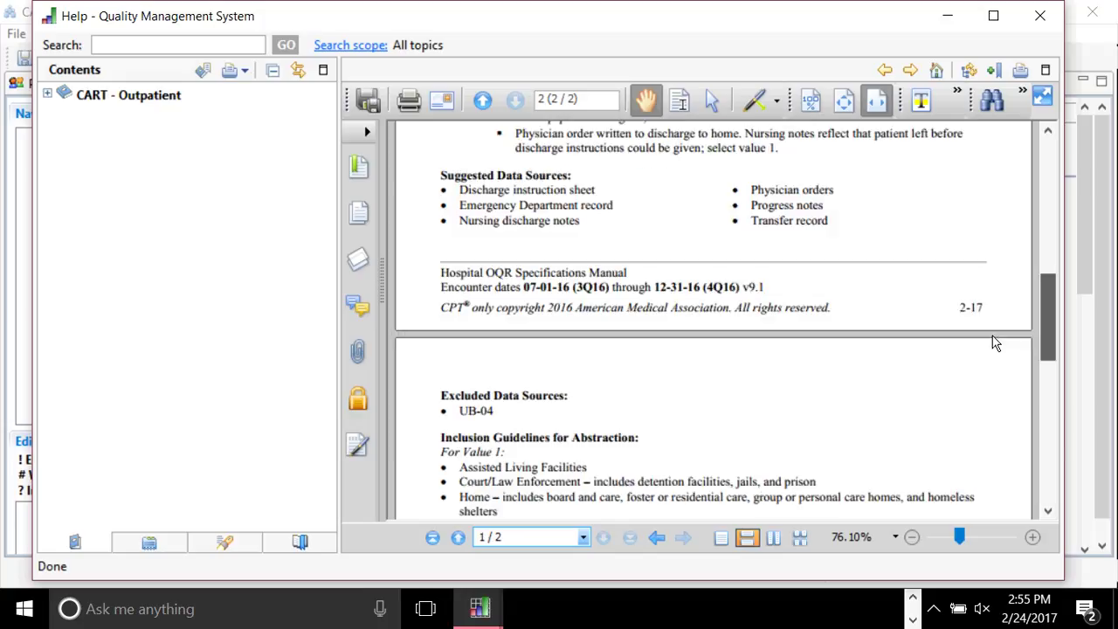
{"action": "scroll", "coordinate": [672, 325], "scroll_direction": "up", "scroll_amount": 5}
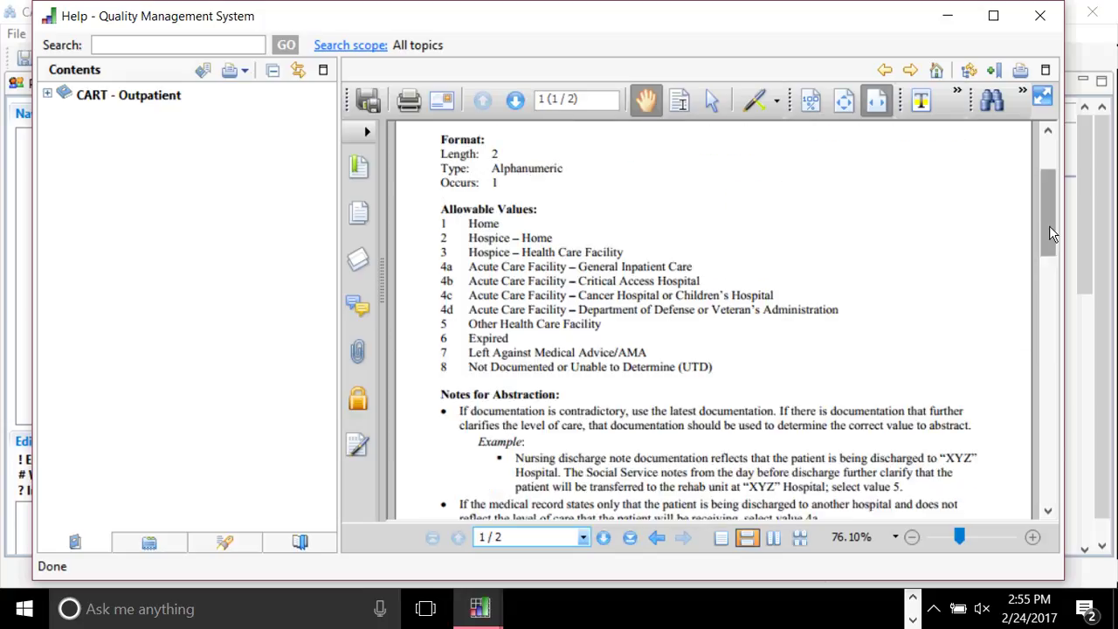
{"action": "scroll", "coordinate": [1050, 233], "scroll_direction": "down", "scroll_amount": 3}
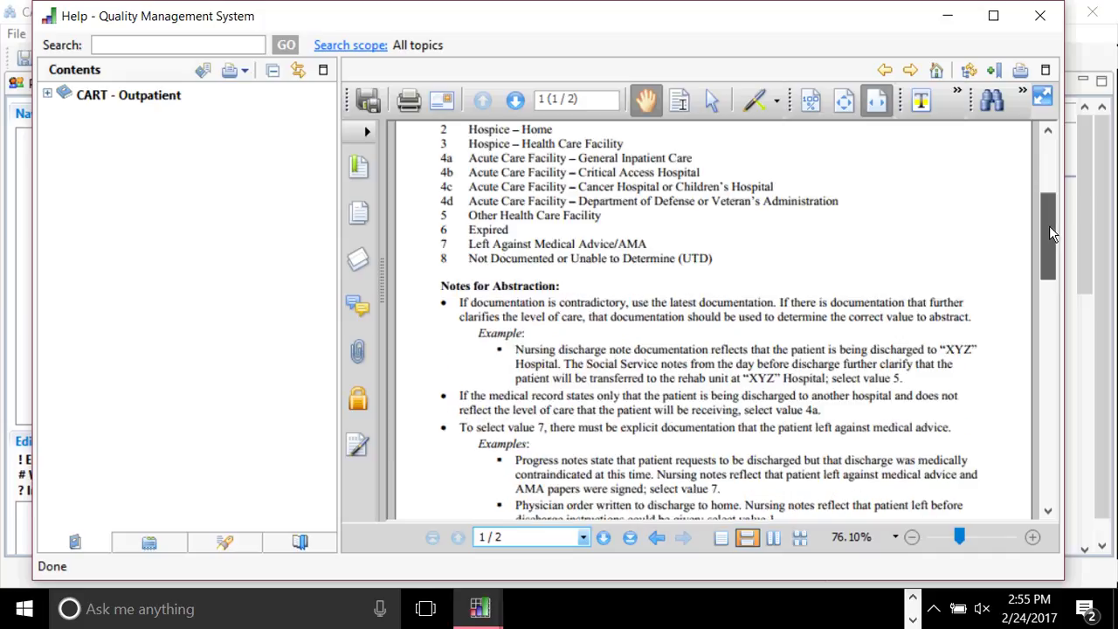
{"action": "scroll", "coordinate": [1051, 232], "scroll_direction": "down", "scroll_amount": 1}
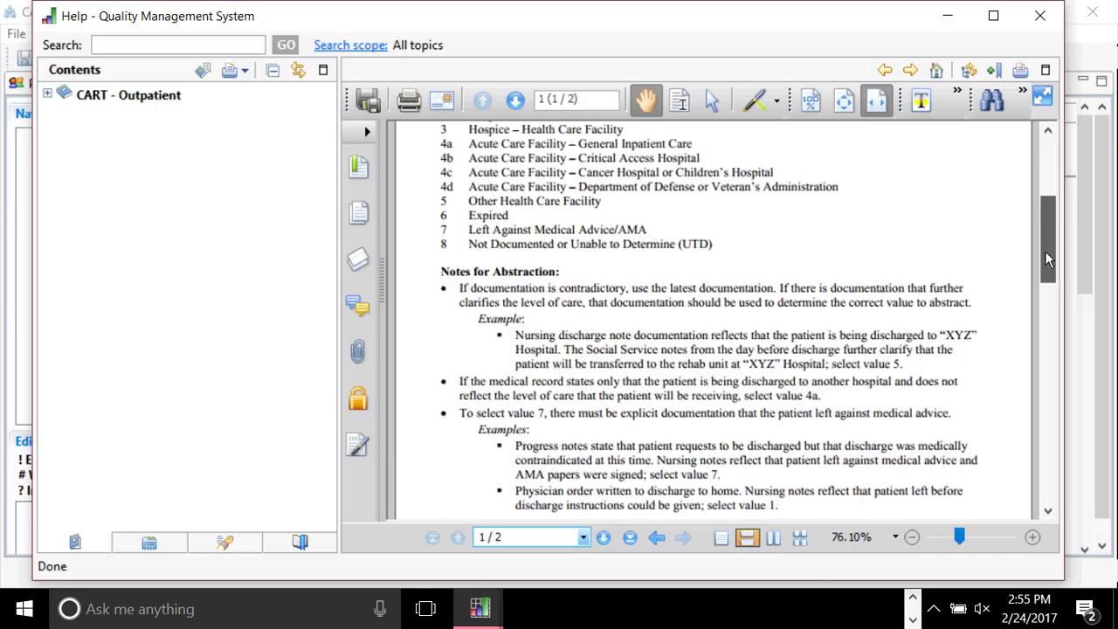
{"action": "scroll", "coordinate": [1045, 250], "scroll_direction": "down", "scroll_amount": 1}
{"action": "left_click_drag", "start_coordinate": [1045, 251], "coordinate": [642, 356]}
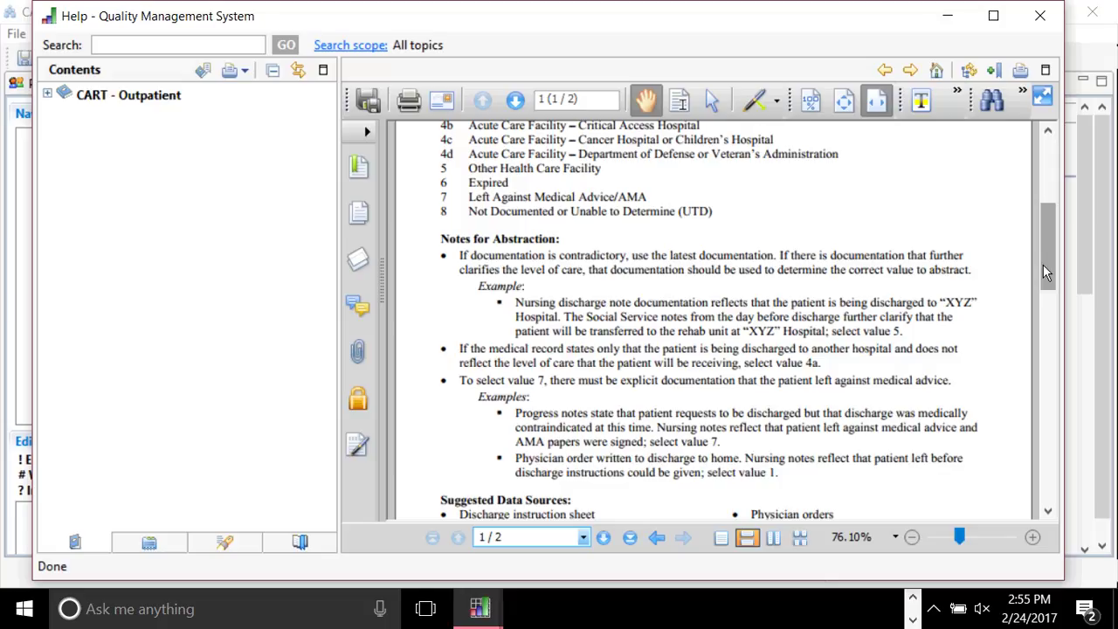
{"action": "scroll", "coordinate": [1044, 271], "scroll_direction": "down", "scroll_amount": 1}
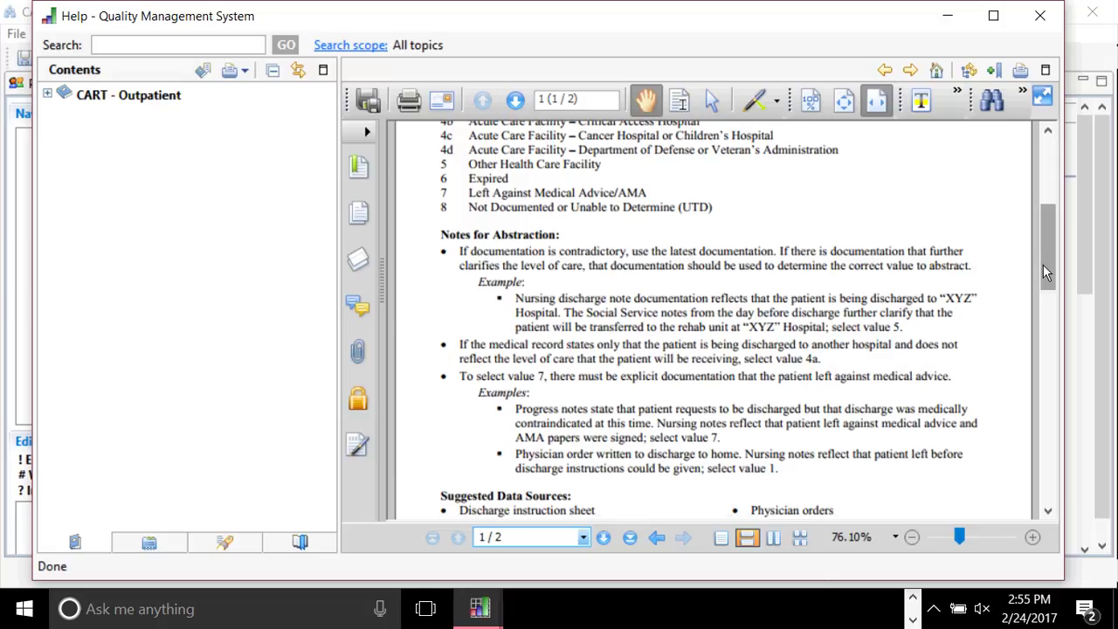
{"action": "scroll", "coordinate": [1045, 271], "scroll_direction": "down", "scroll_amount": 3}
{"action": "scroll", "coordinate": [1043, 265], "scroll_direction": "down", "scroll_amount": 2}
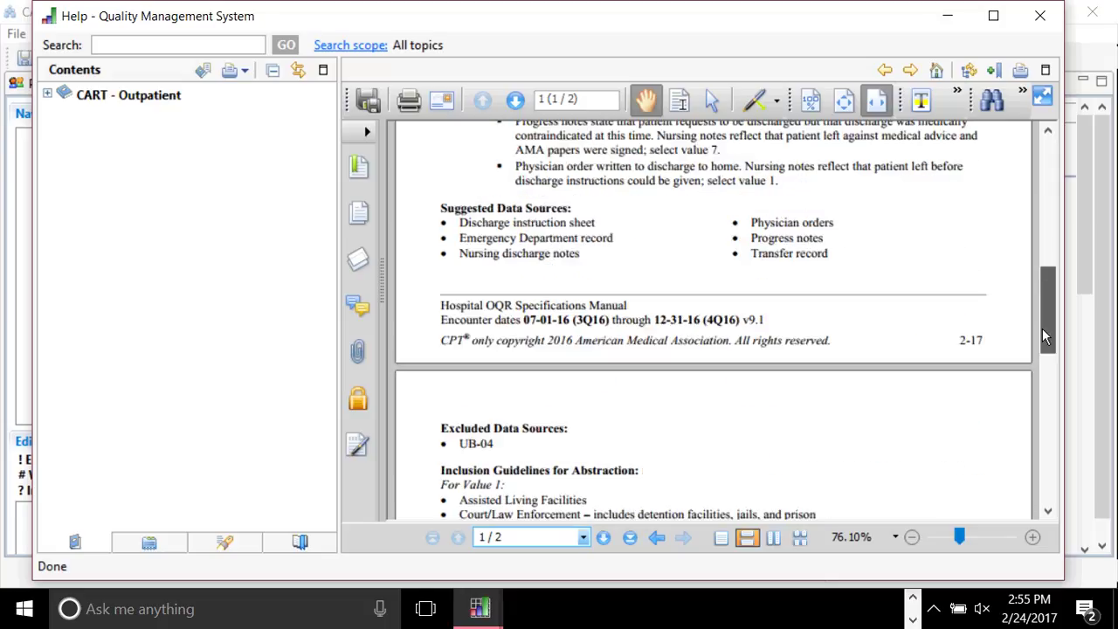
{"action": "scroll", "coordinate": [1042, 328], "scroll_direction": "down", "scroll_amount": 3}
{"action": "scroll", "coordinate": [1045, 394], "scroll_direction": "down", "scroll_amount": 8}
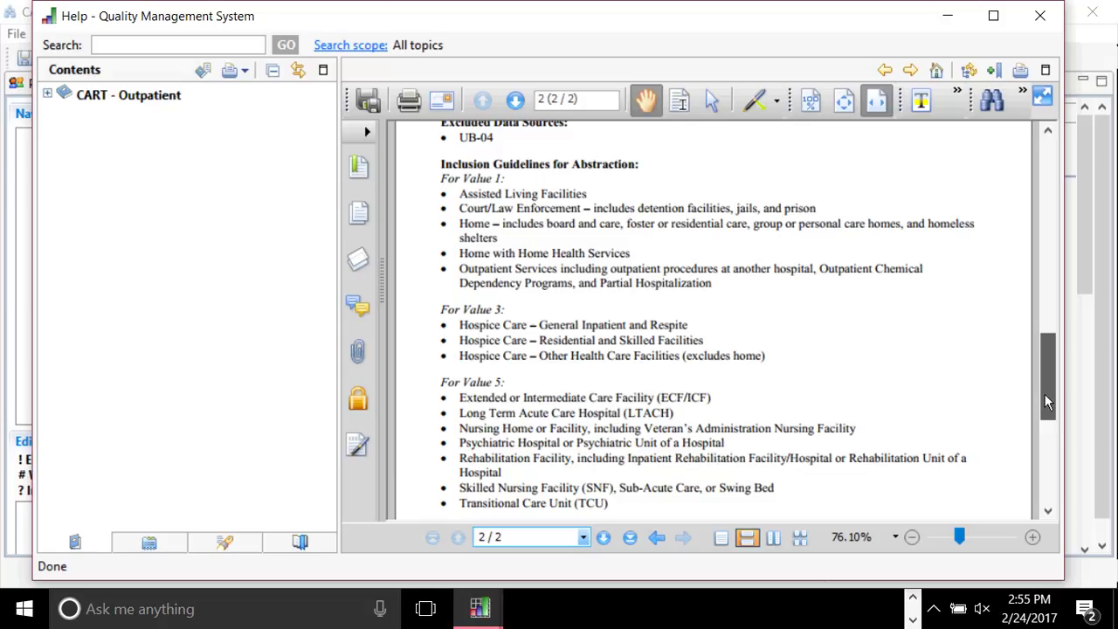
Close Help and change the discharge code to 4a Acute Care Facility - General Inpatient Care.
{"action": "left_click", "coordinate": [1040, 16]}
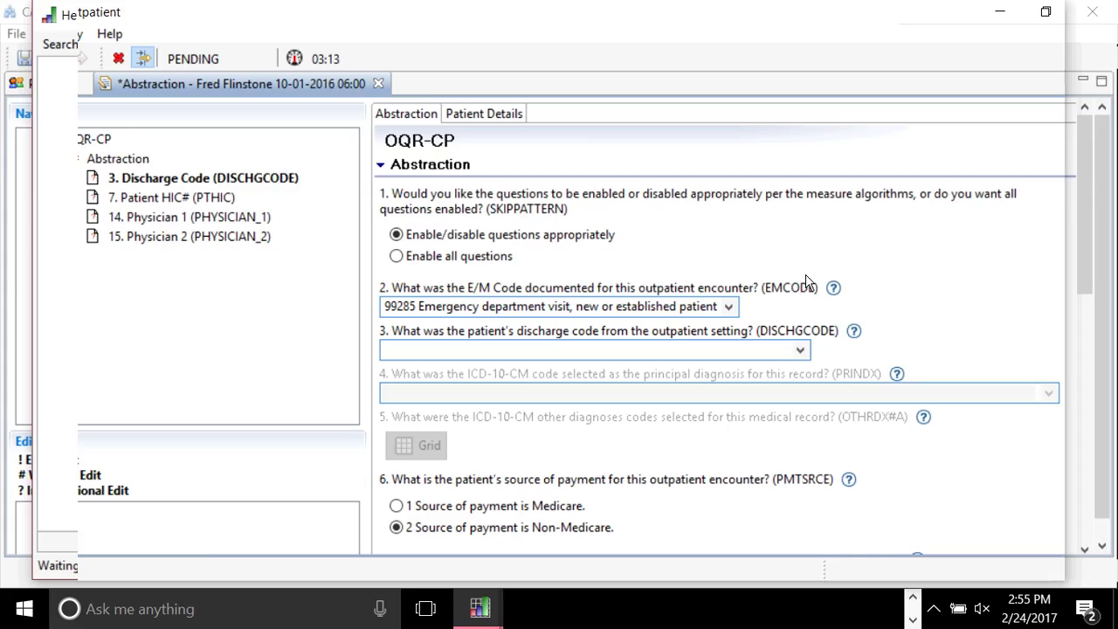
{"action": "left_click", "coordinate": [802, 347]}
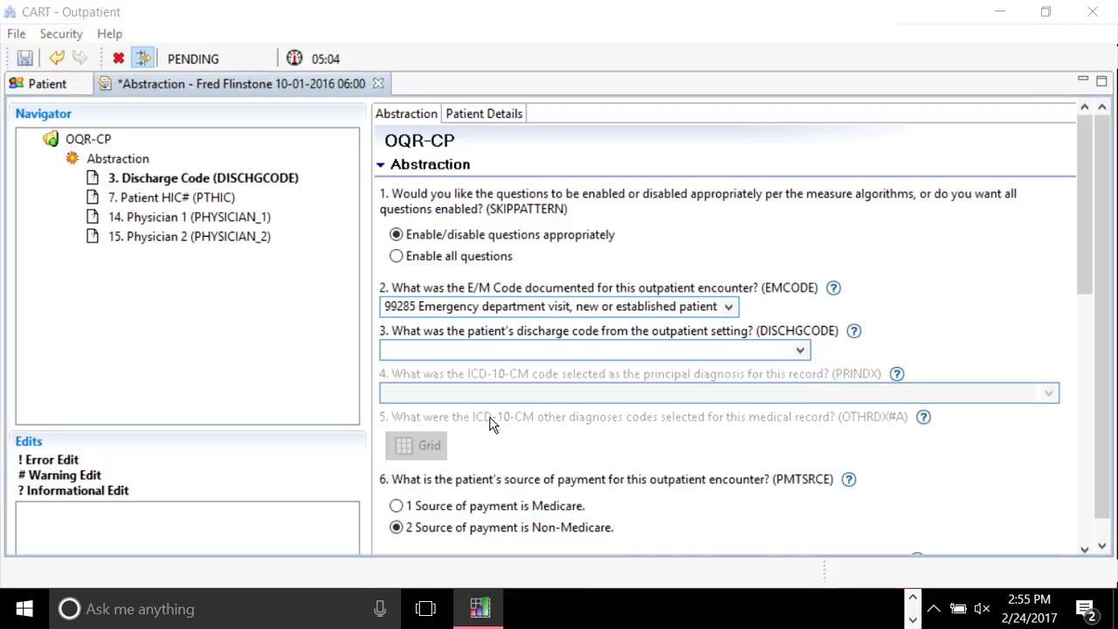
{"action": "left_click", "coordinate": [490, 417]}
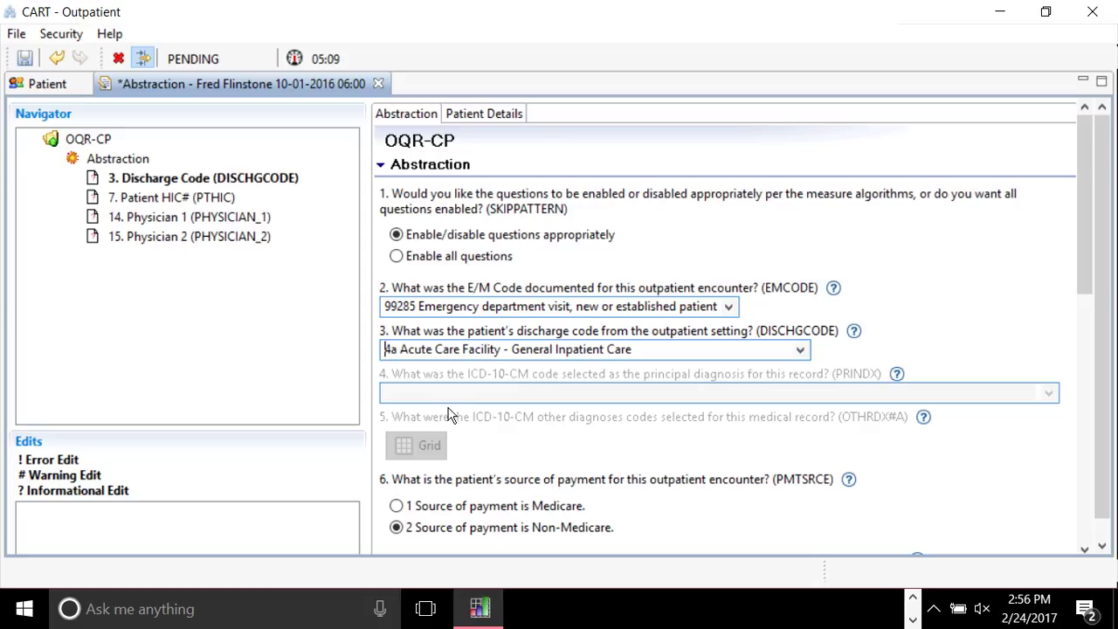
{"action": "left_click", "coordinate": [162, 178]}
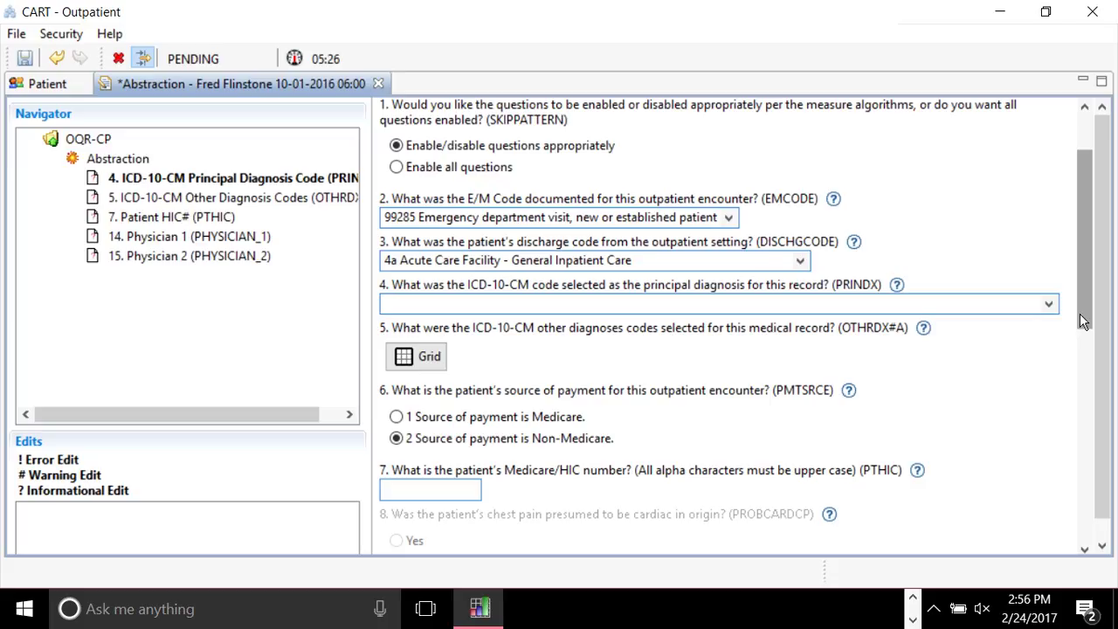
{"action": "left_click_drag", "start_coordinate": [1083, 322], "coordinate": [1083, 300]}
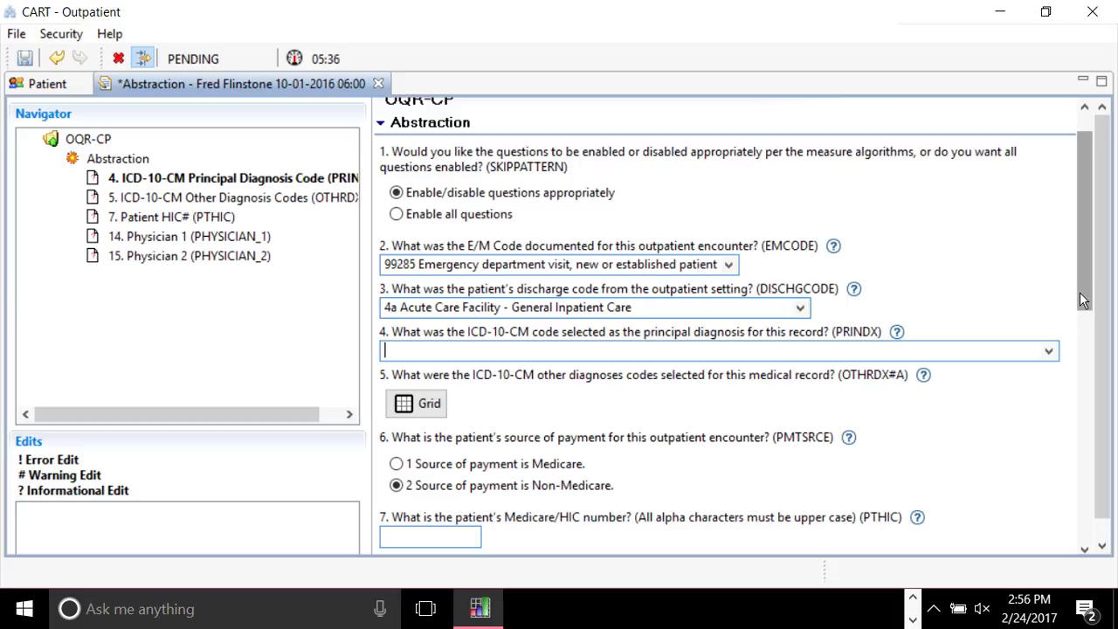
{"action": "left_click", "coordinate": [714, 314]}
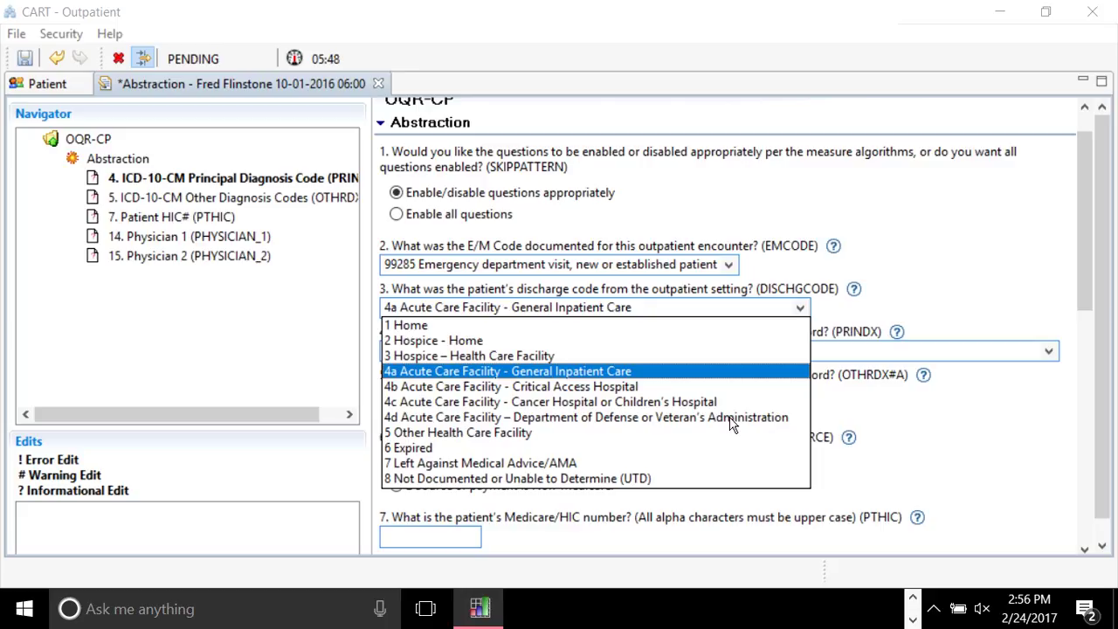
{"action": "left_click", "coordinate": [935, 288]}
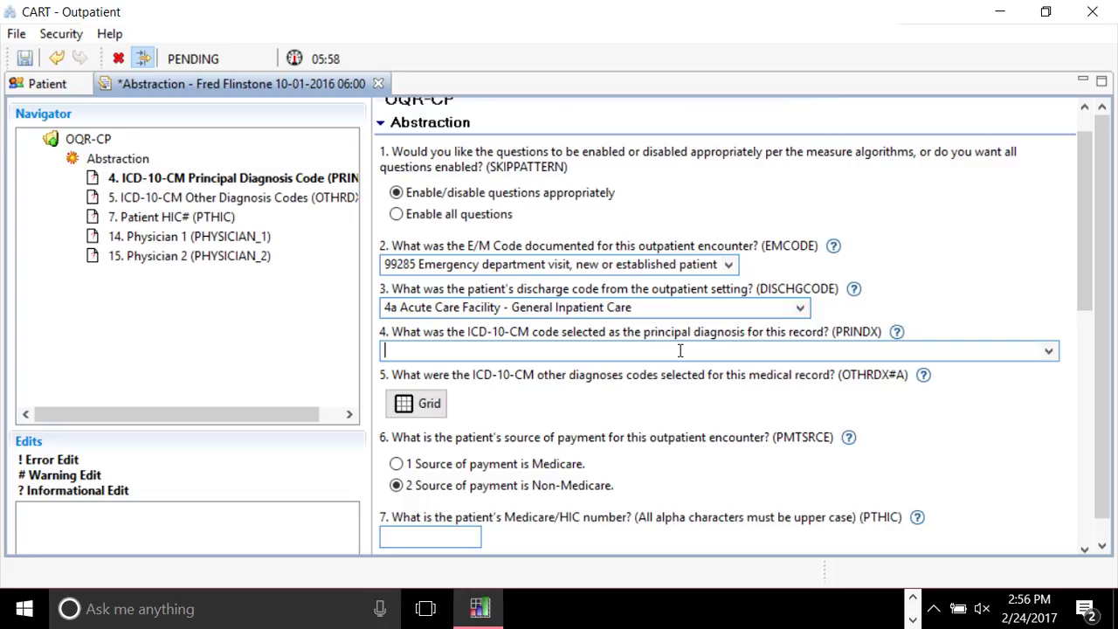
Set the principal diagnosis to S14123A Central cord syndrome at C3, init, via the S14123 group.
{"action": "left_click", "coordinate": [1049, 350]}
{"action": "left_click_drag", "start_coordinate": [702, 398], "coordinate": [702, 423]}
{"action": "left_click", "coordinate": [584, 439]}
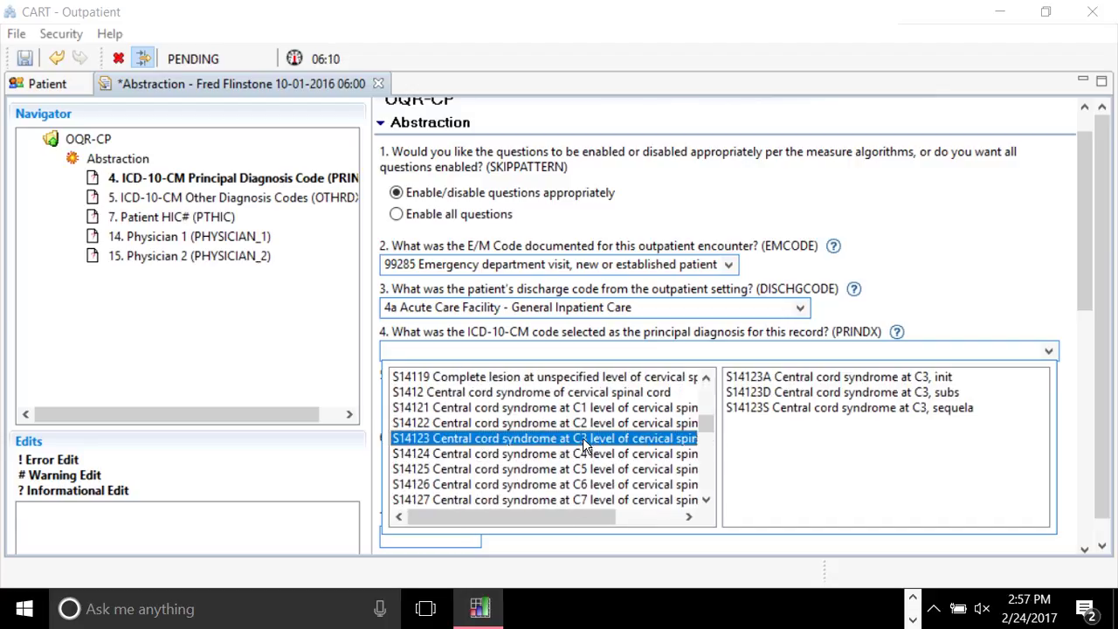
{"action": "left_click", "coordinate": [796, 381]}
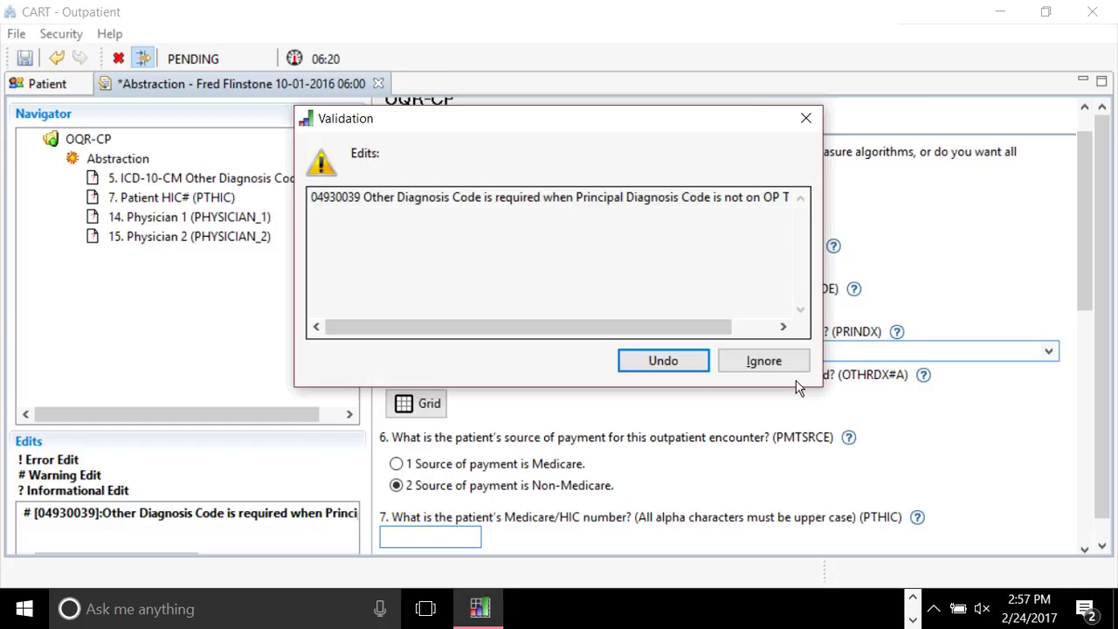
Dismiss the Other Diagnosis Code warning and open help for the principal diagnosis question.
{"action": "left_click_drag", "start_coordinate": [670, 332], "coordinate": [739, 359]}
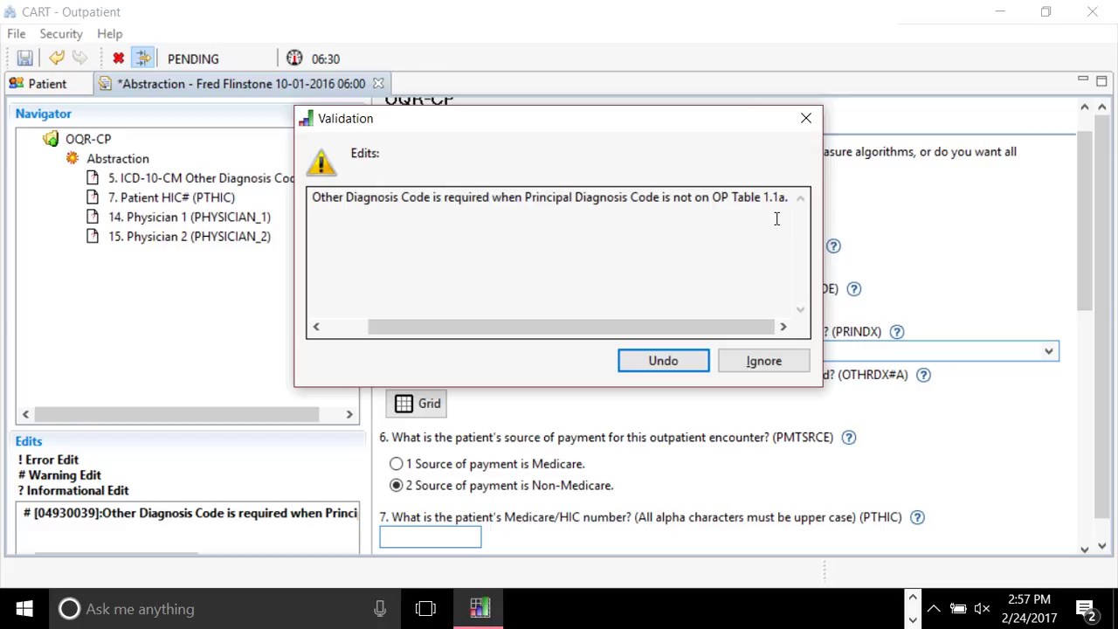
{"action": "left_click", "coordinate": [674, 362]}
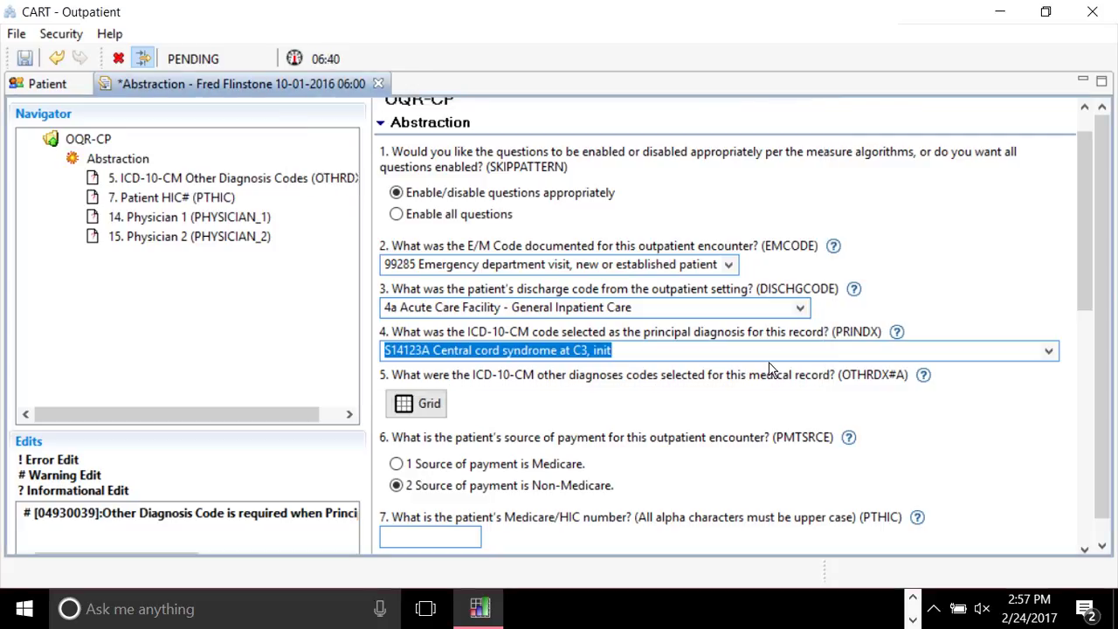
{"action": "left_click", "coordinate": [897, 333]}
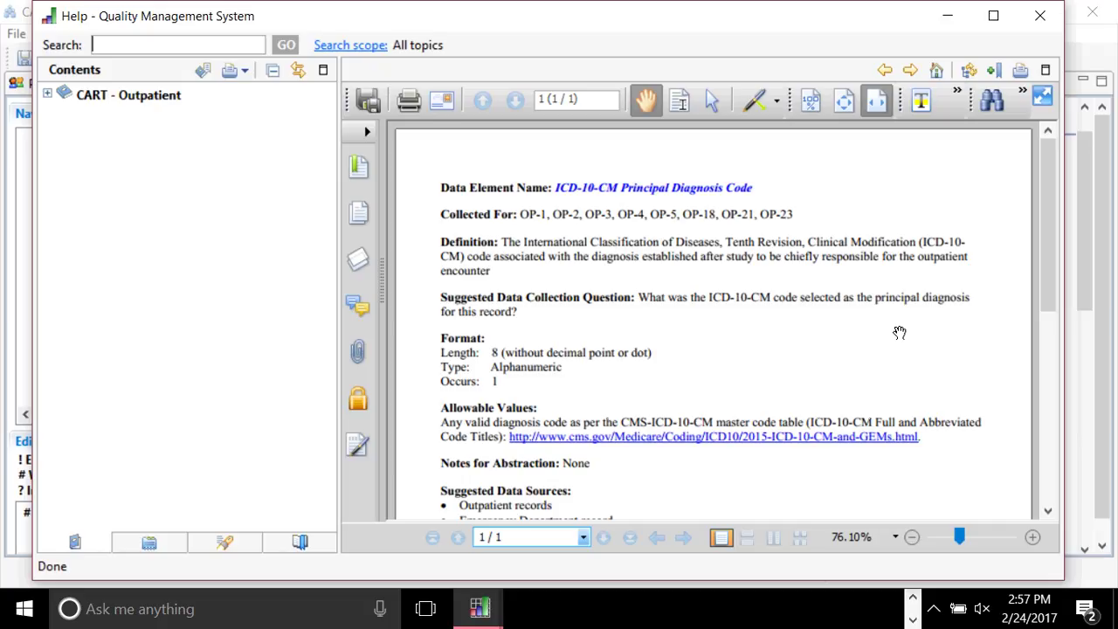
Read through question 4's ICD-10-CM Principal Diagnosis Code help PDF, then close the Help window.
{"action": "left_click", "coordinate": [1051, 499]}
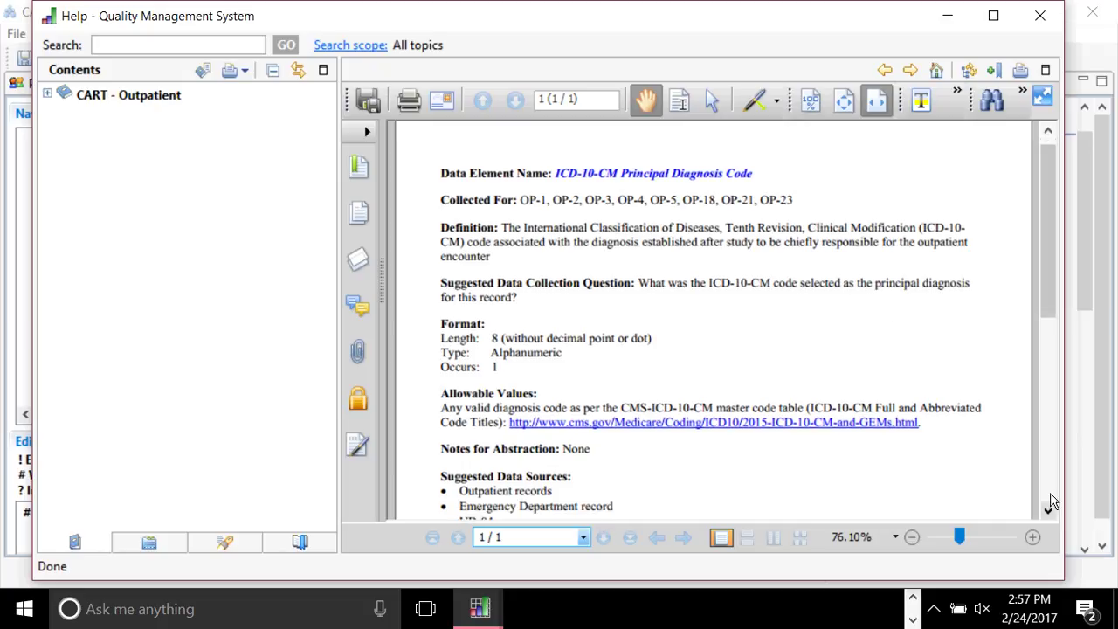
{"action": "left_click", "coordinate": [1048, 514]}
{"action": "left_click", "coordinate": [1048, 514]}
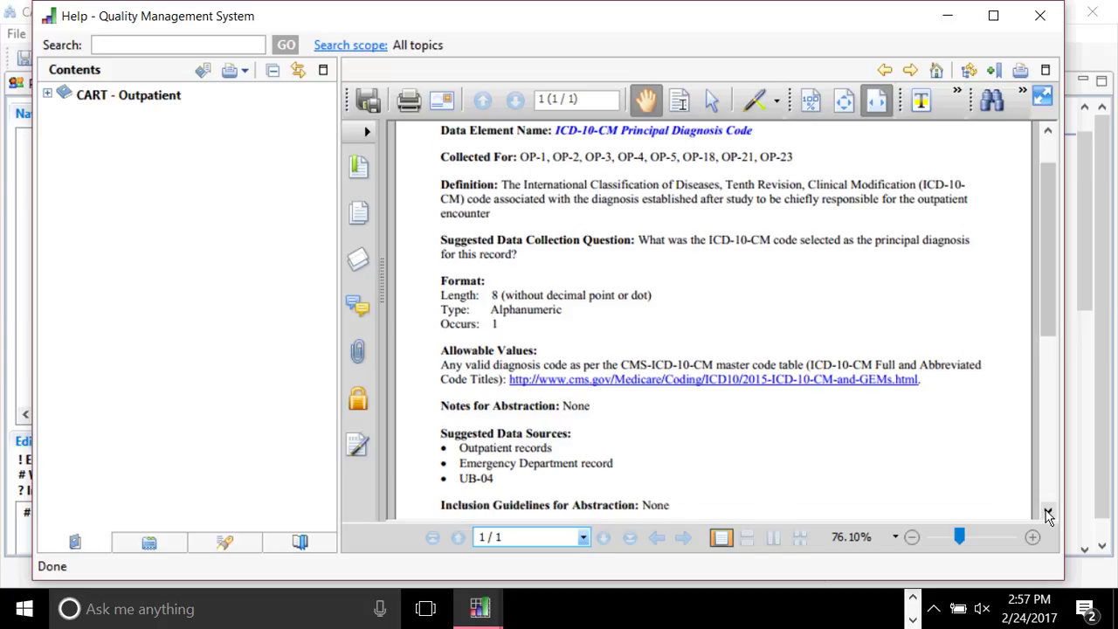
{"action": "left_click", "coordinate": [1048, 514]}
{"action": "left_click", "coordinate": [1049, 514]}
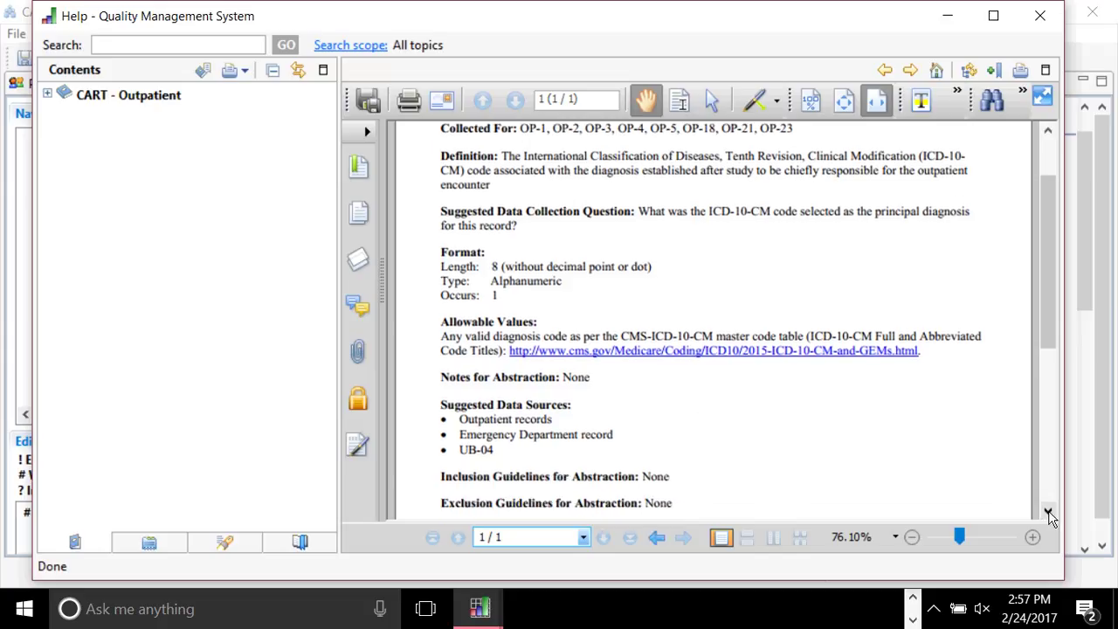
{"action": "left_click", "coordinate": [1048, 514]}
{"action": "left_click", "coordinate": [1048, 514]}
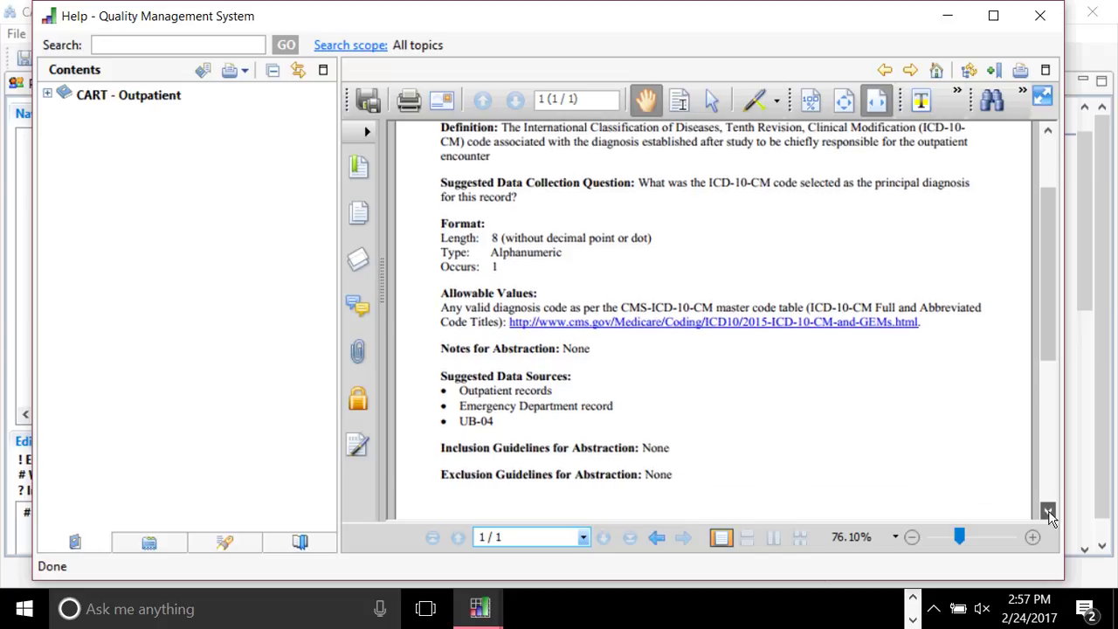
{"action": "left_click", "coordinate": [1044, 460]}
{"action": "left_click_drag", "start_coordinate": [1045, 387], "coordinate": [1044, 387]}
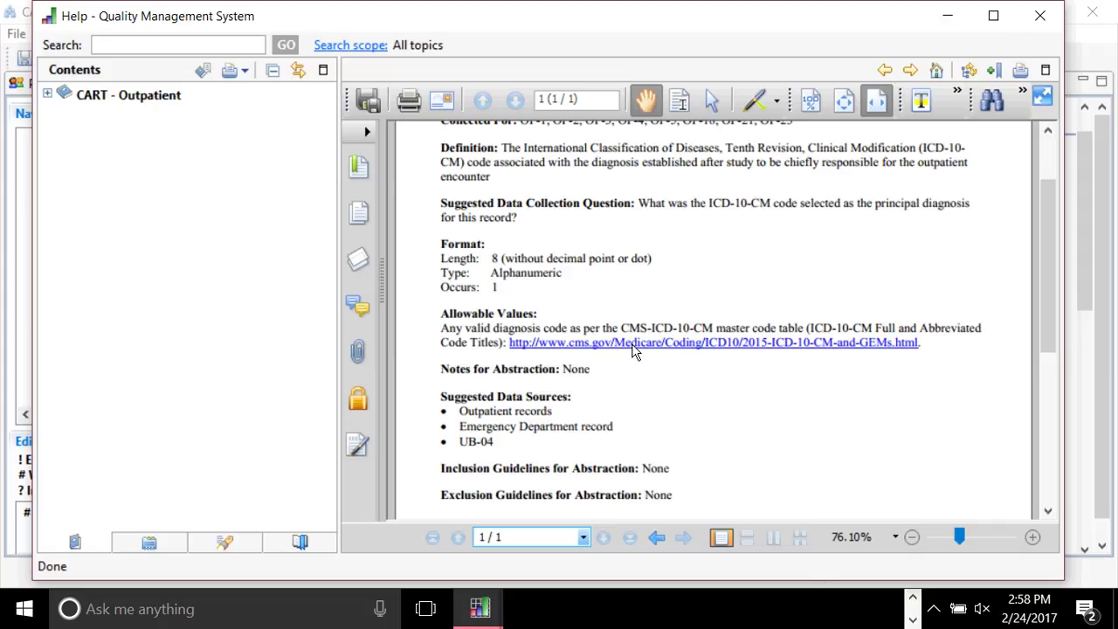
{"action": "left_click", "coordinate": [1040, 17]}
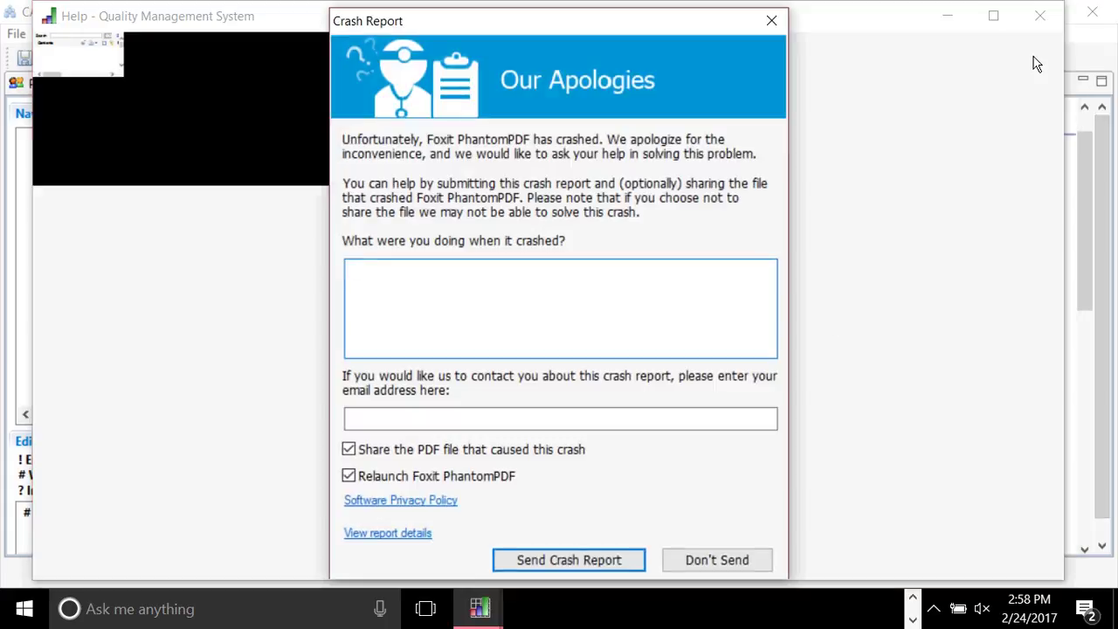
Dismiss the Foxit crash report, decline the default-viewer prompt, and hide Foxit and Help.
{"action": "left_click", "coordinate": [716, 559]}
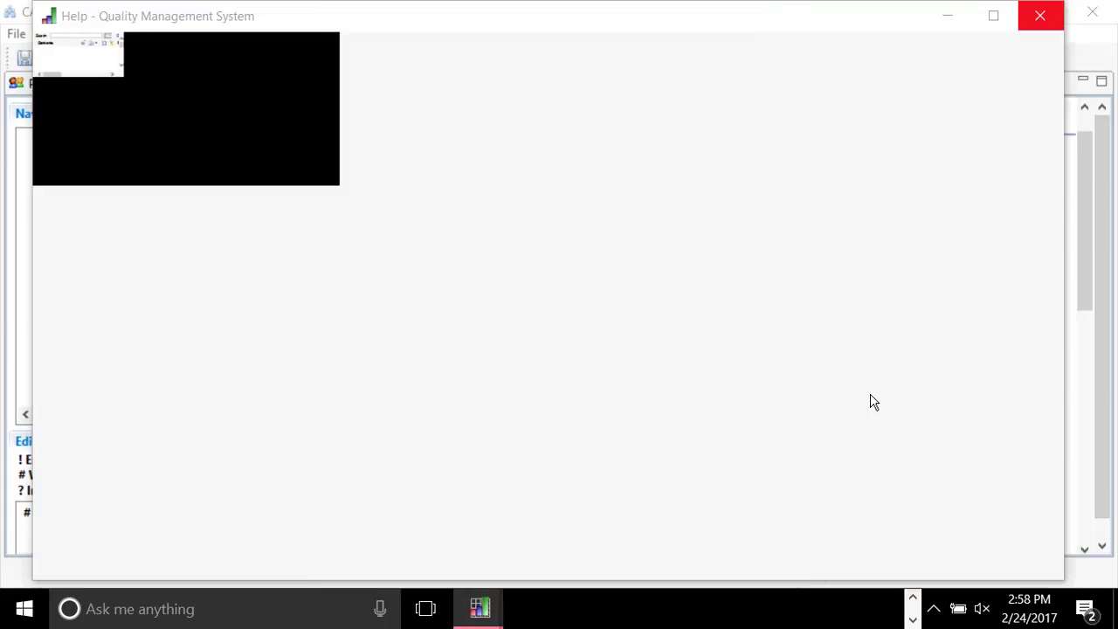
{"action": "left_click", "coordinate": [1044, 19]}
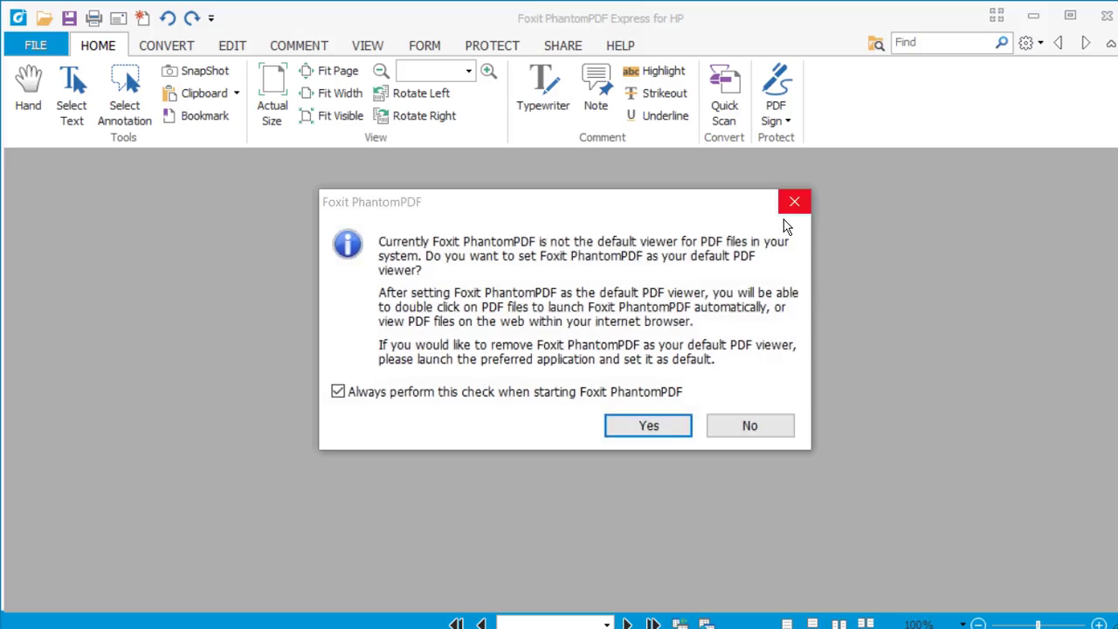
{"action": "left_click", "coordinate": [756, 433]}
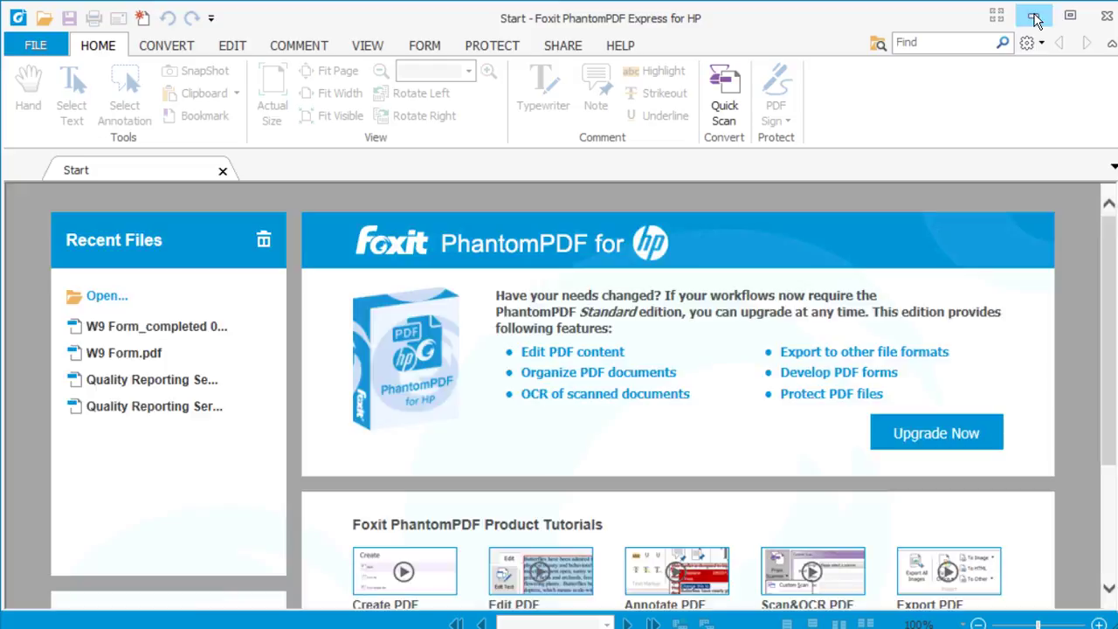
{"action": "left_click", "coordinate": [1035, 19]}
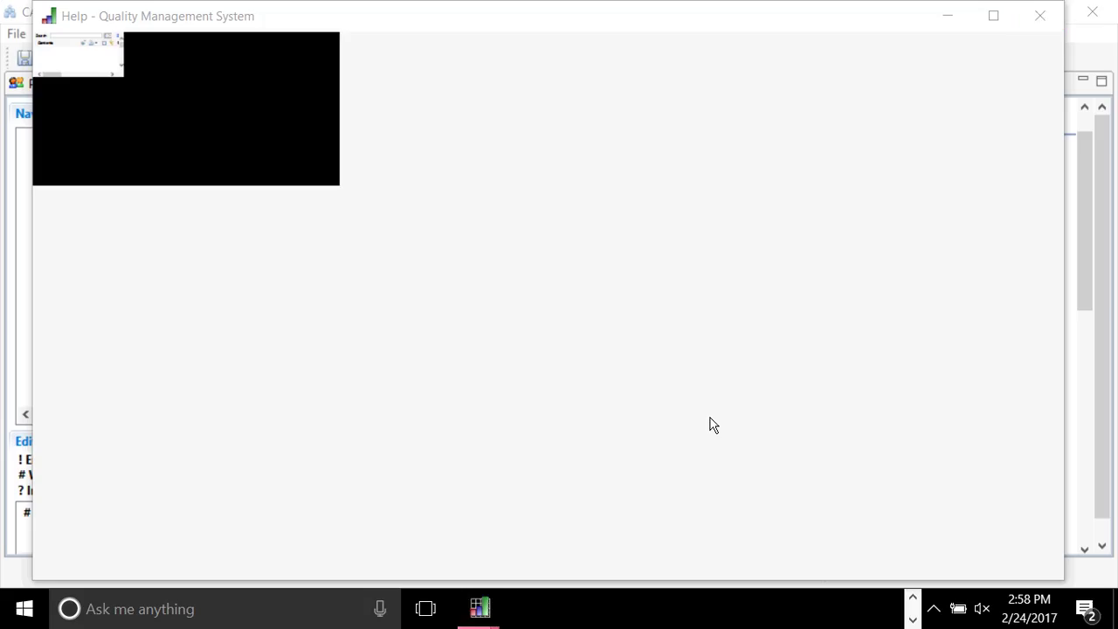
{"action": "left_click", "coordinate": [951, 18]}
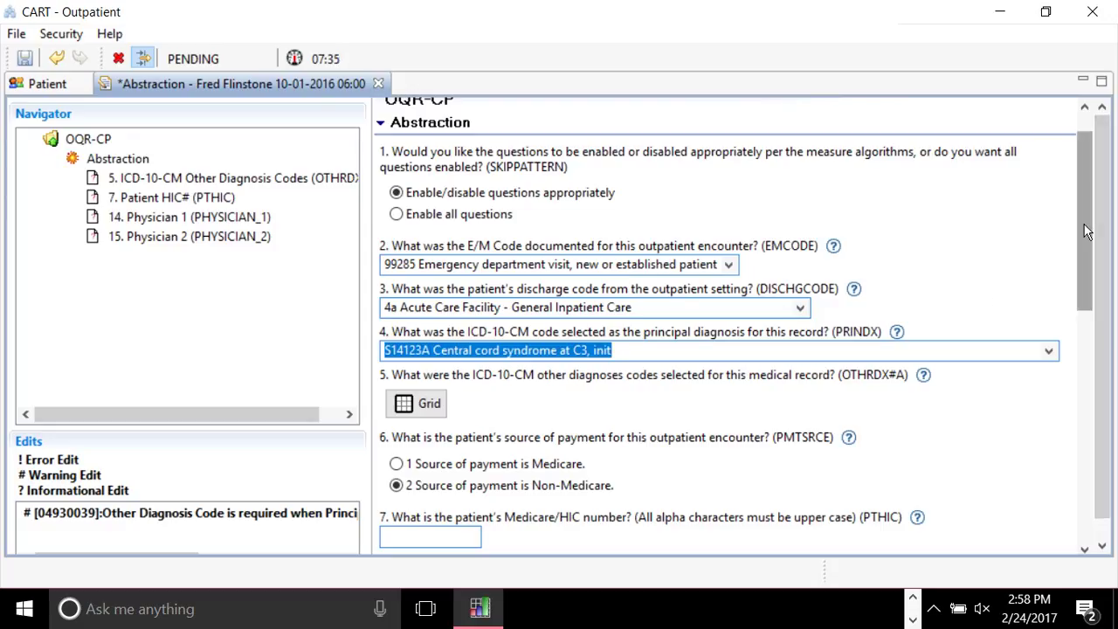
{"action": "scroll", "coordinate": [1087, 230], "scroll_direction": "down", "scroll_amount": 3}
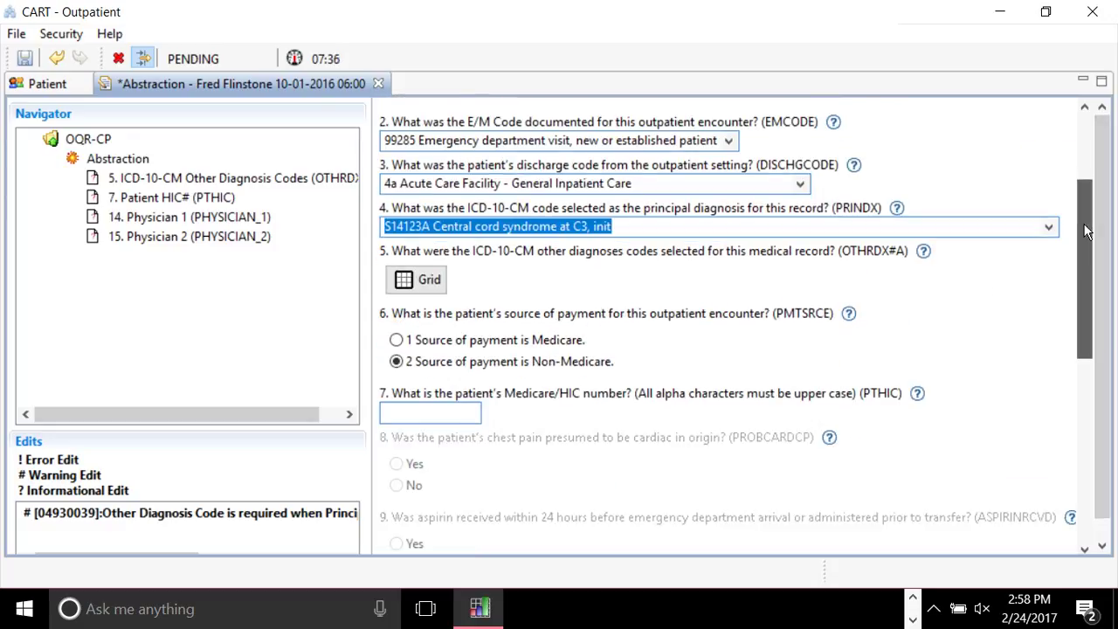
Move down to questions 14–15 and place the cursor in the empty Physician 1 box.
{"action": "scroll", "coordinate": [1086, 230], "scroll_direction": "down", "scroll_amount": 9}
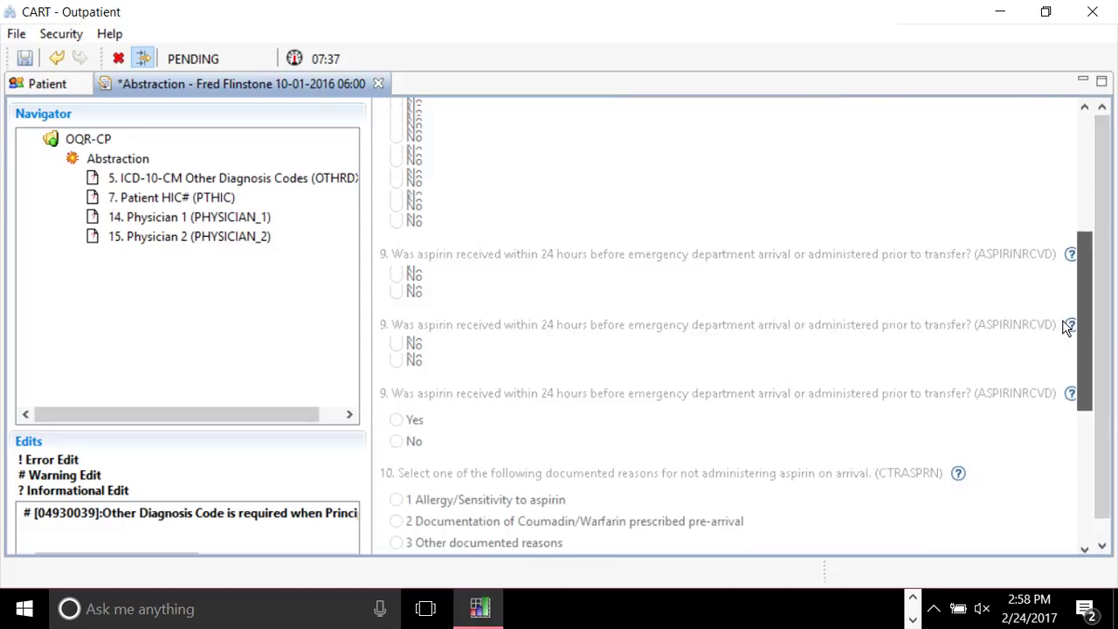
{"action": "scroll", "coordinate": [1056, 323], "scroll_direction": "up", "scroll_amount": 1}
{"action": "scroll", "coordinate": [1050, 320], "scroll_direction": "up", "scroll_amount": 2}
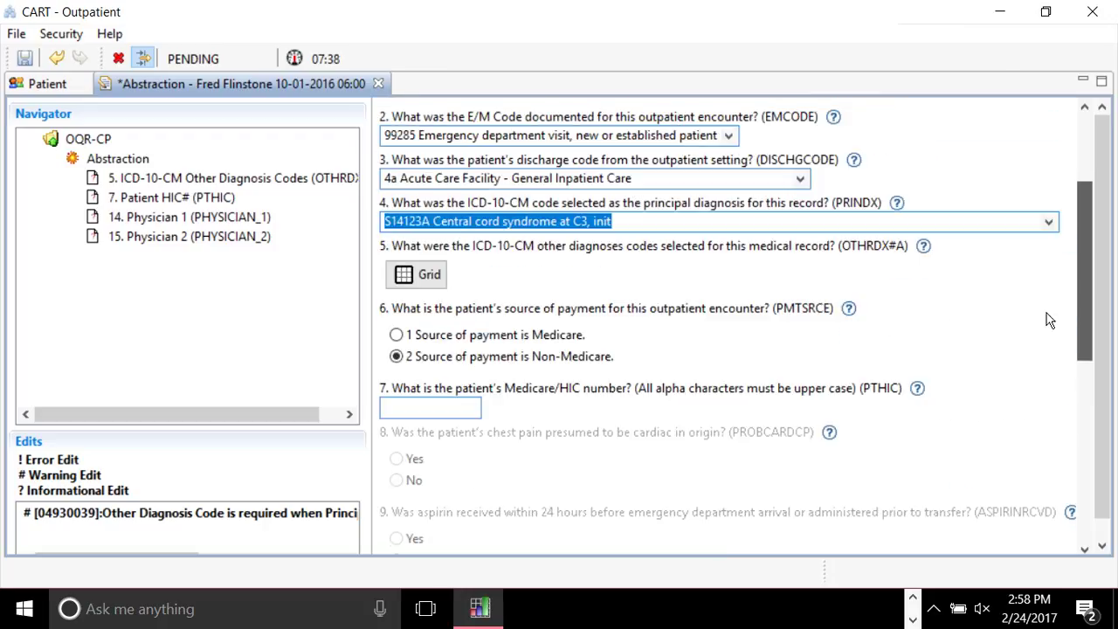
{"action": "scroll", "coordinate": [1050, 321], "scroll_direction": "up", "scroll_amount": 1}
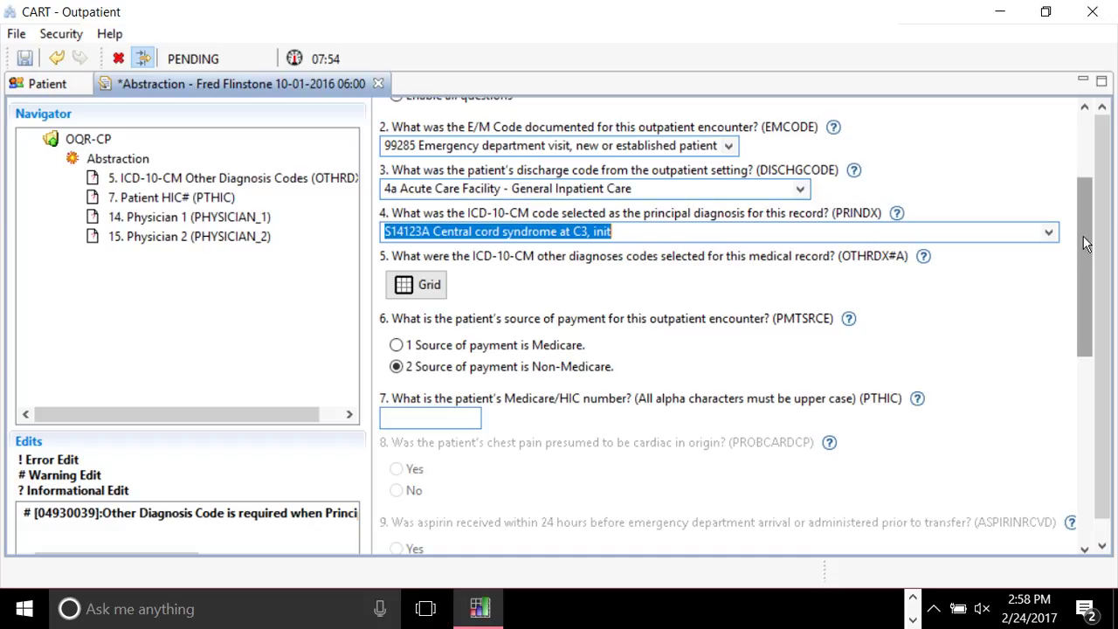
{"action": "scroll", "coordinate": [1086, 244], "scroll_direction": "down", "scroll_amount": 2}
{"action": "scroll", "coordinate": [1085, 243], "scroll_direction": "down", "scroll_amount": 6}
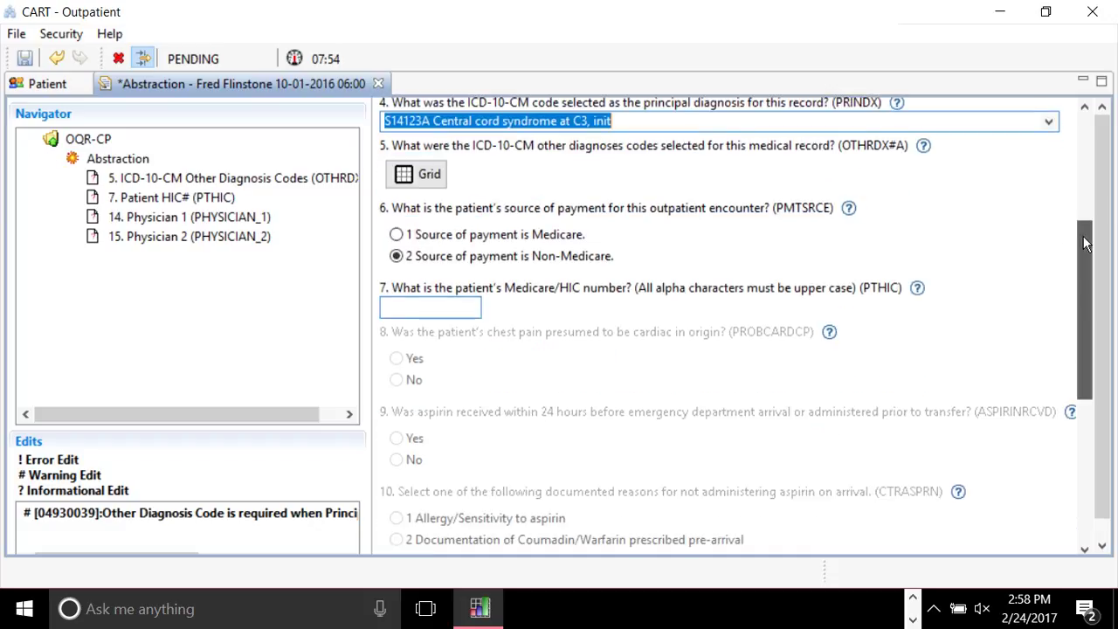
{"action": "scroll", "coordinate": [1076, 369], "scroll_direction": "down", "scroll_amount": 3}
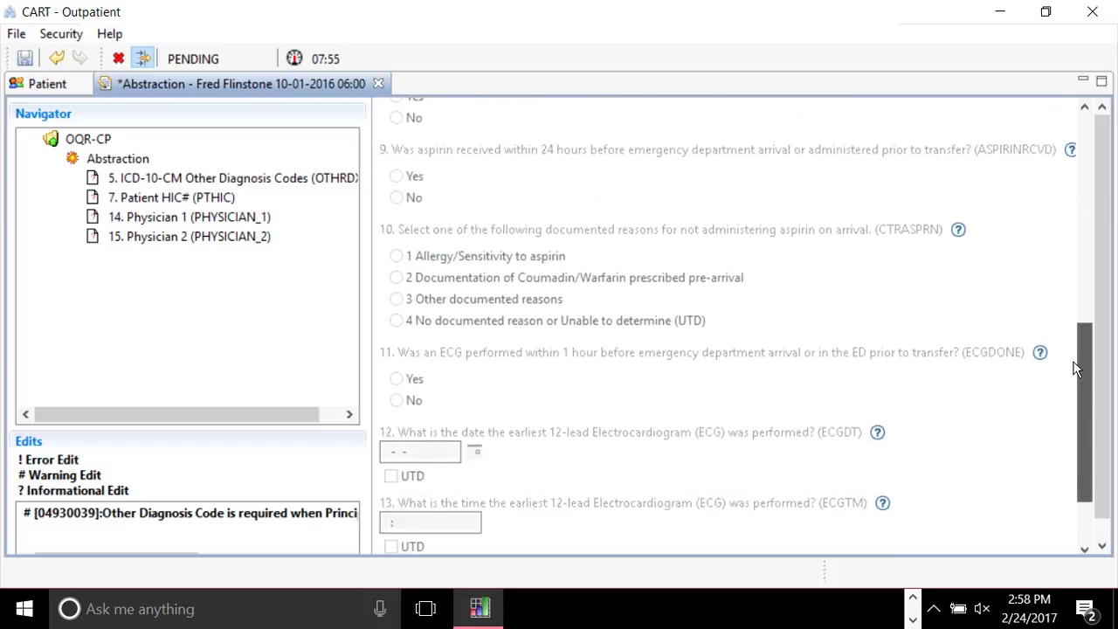
{"action": "scroll", "coordinate": [1062, 454], "scroll_direction": "up", "scroll_amount": 3}
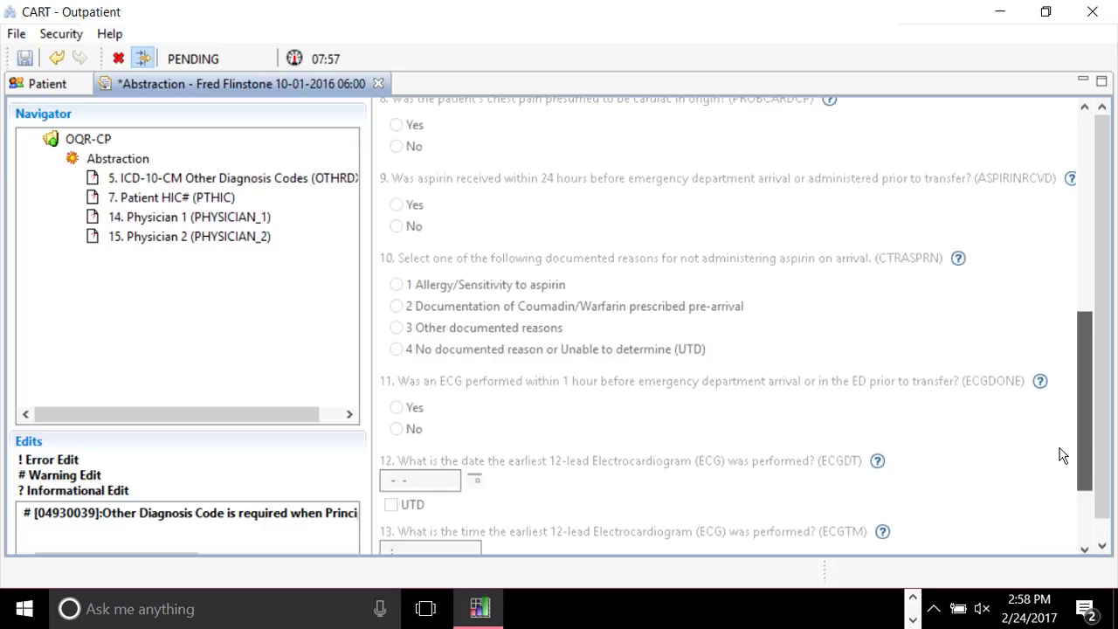
{"action": "scroll", "coordinate": [1060, 454], "scroll_direction": "down", "scroll_amount": 3}
{"action": "left_click", "coordinate": [432, 491]}
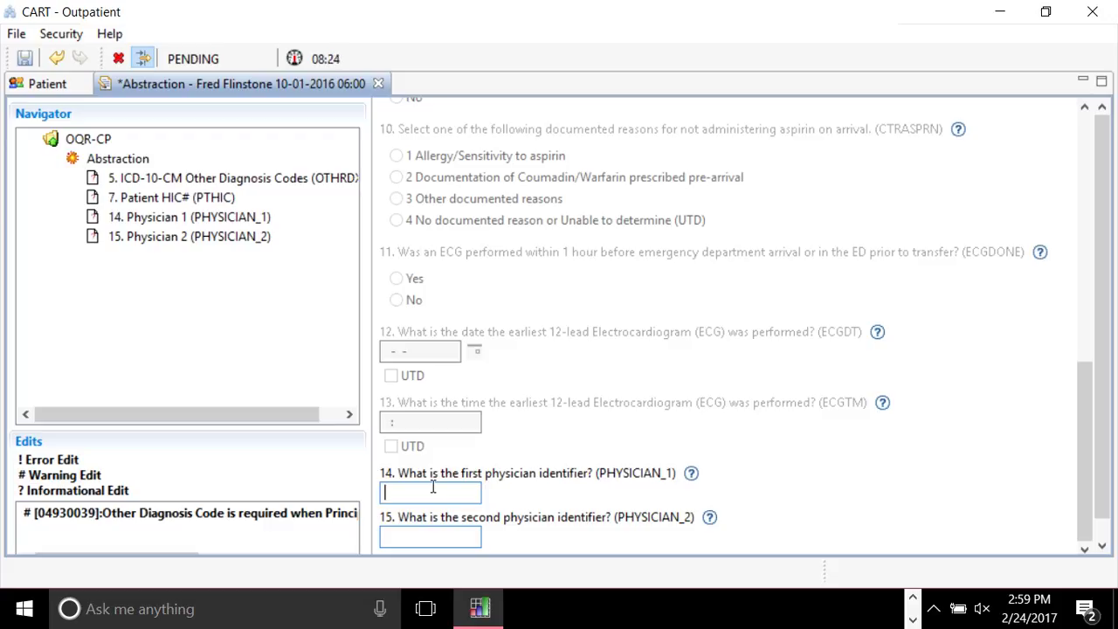
Enter 1 as the PHYSICIAN_1 identifier, replacing a test entry, and move on to Physician 2.
{"action": "left_click", "coordinate": [433, 486]}
{"action": "type", "text": "smith"}
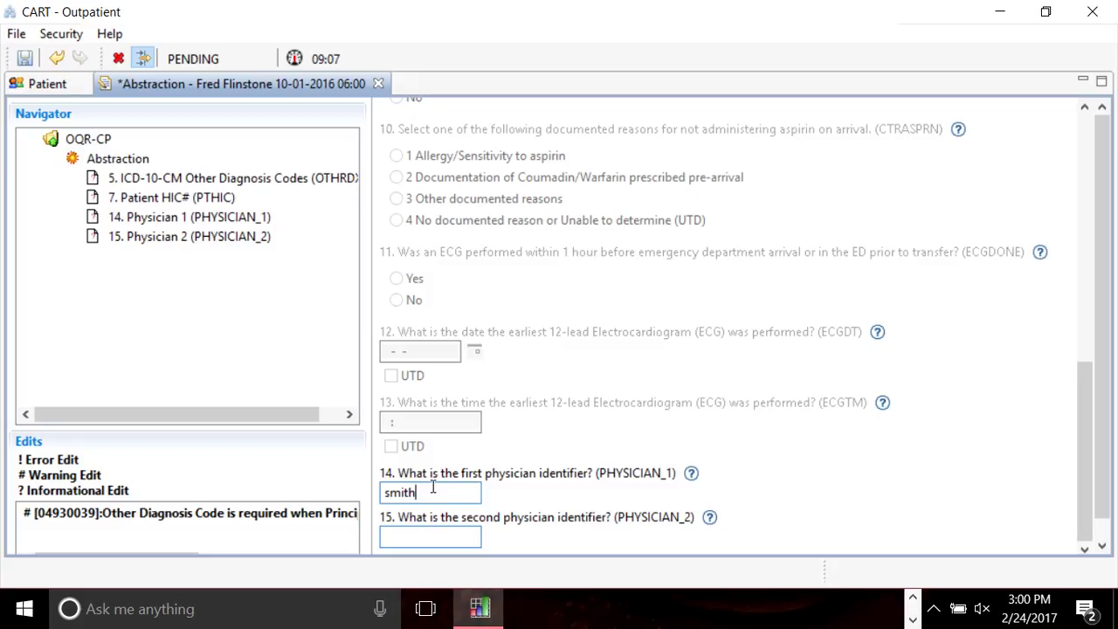
{"action": "key", "text": "BackSpace"}
{"action": "key", "text": "BackSpace"}
{"action": "key", "text": "BackSpace"}
{"action": "key", "text": "BackSpace"}
{"action": "key", "text": "BackSpace"}
{"action": "type", "text": "1"}
{"action": "key", "text": "Tab"}
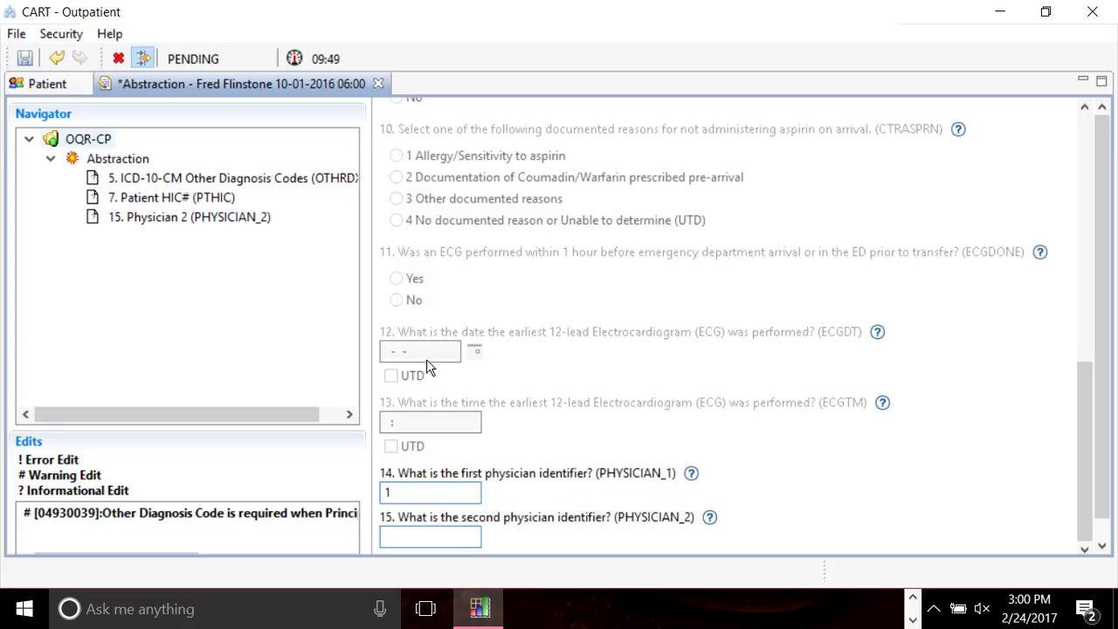
Save the abstraction with Physician 1 set to 1, then dismiss the Patient-tab Stop warning.
{"action": "left_click", "coordinate": [30, 63]}
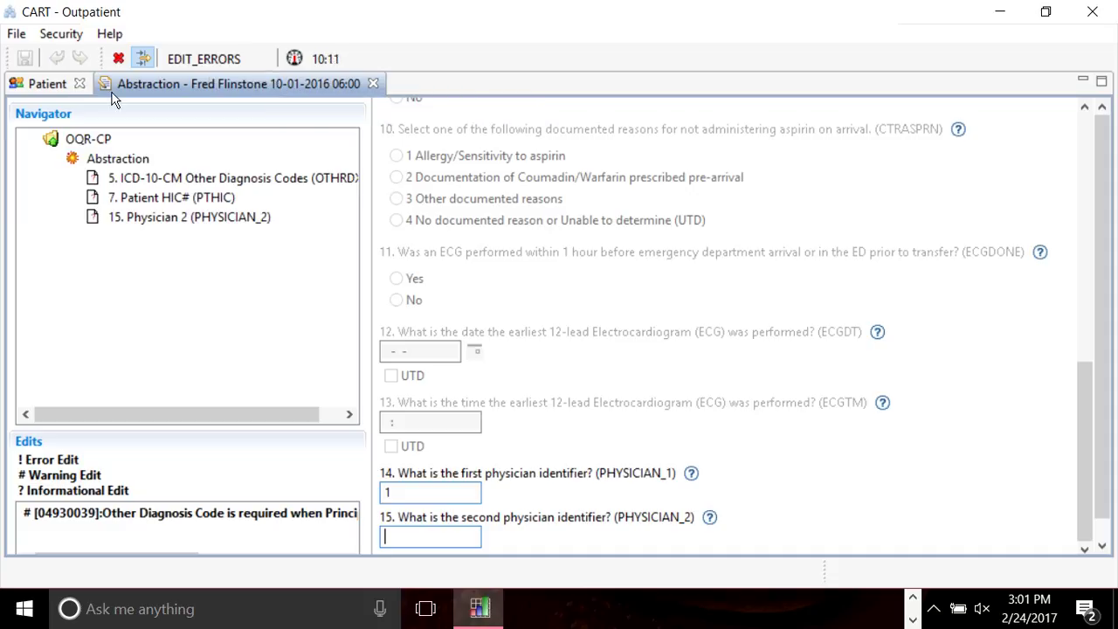
{"action": "left_click", "coordinate": [51, 89]}
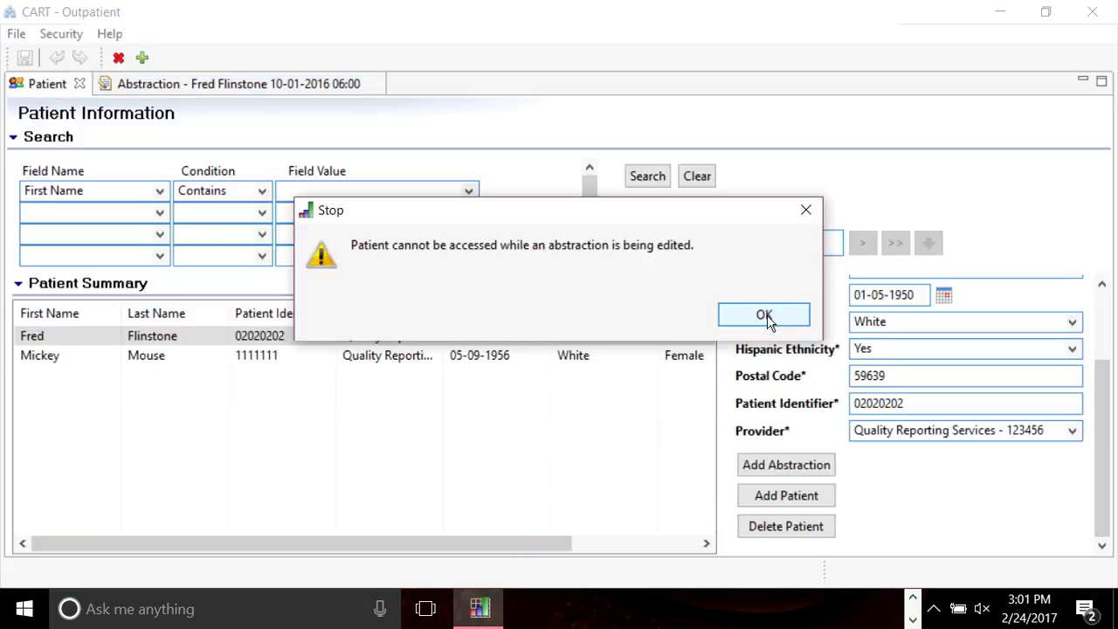
{"action": "left_click", "coordinate": [765, 316]}
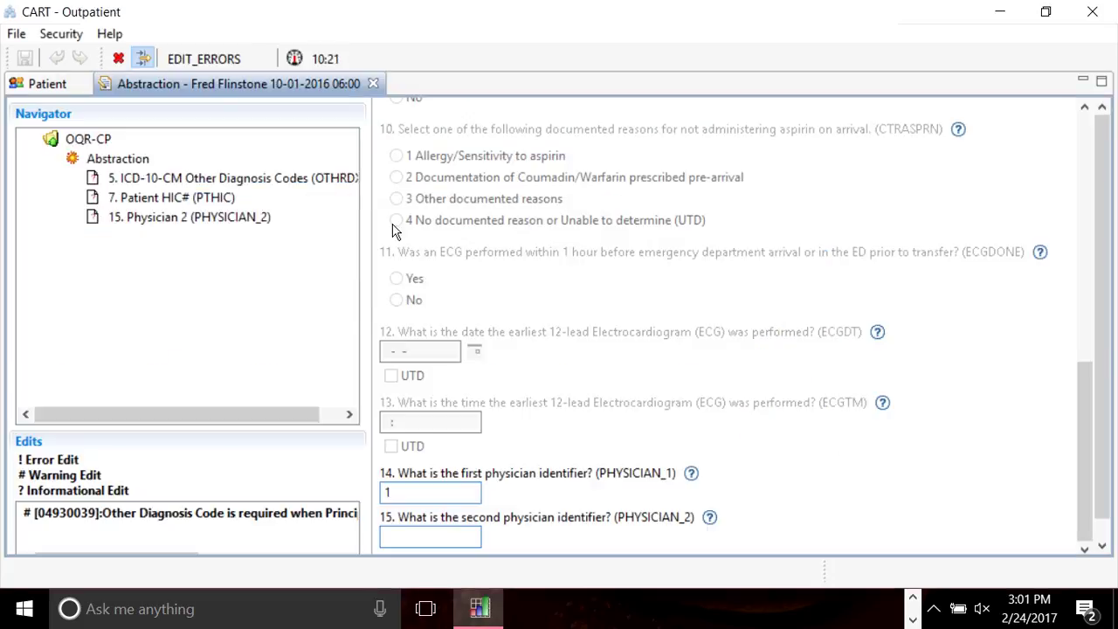
Clear principal diagnosis S14123A from the PRINDX field and save the abstraction.
{"action": "left_click_drag", "start_coordinate": [1083, 506], "coordinate": [1083, 393]}
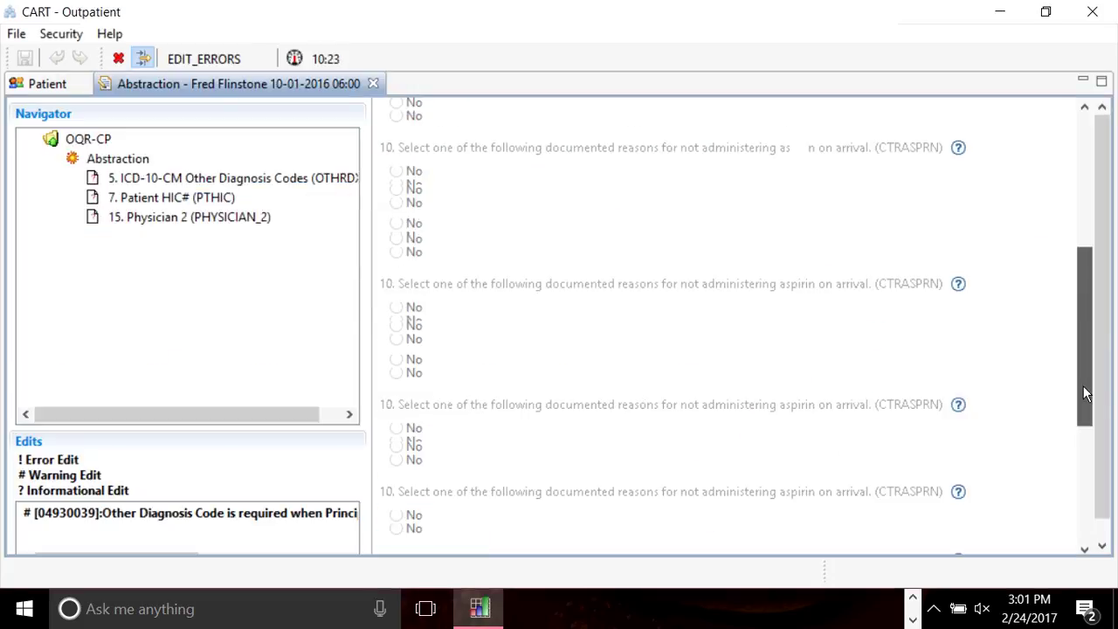
{"action": "scroll", "coordinate": [1083, 393], "scroll_direction": "up", "scroll_amount": 10}
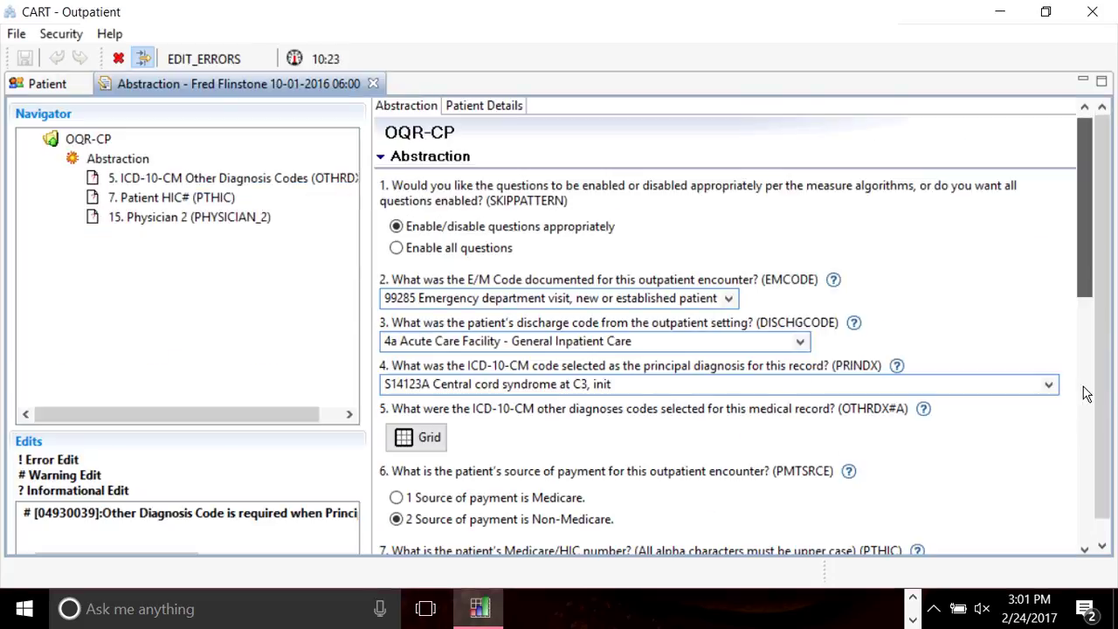
{"action": "left_click", "coordinate": [642, 383]}
{"action": "key", "text": "BackSpace"}
{"action": "key", "text": "BackSpace"}
{"action": "key", "text": "BackSpace"}
{"action": "key", "text": "BackSpace"}
{"action": "key", "text": "BackSpace"}
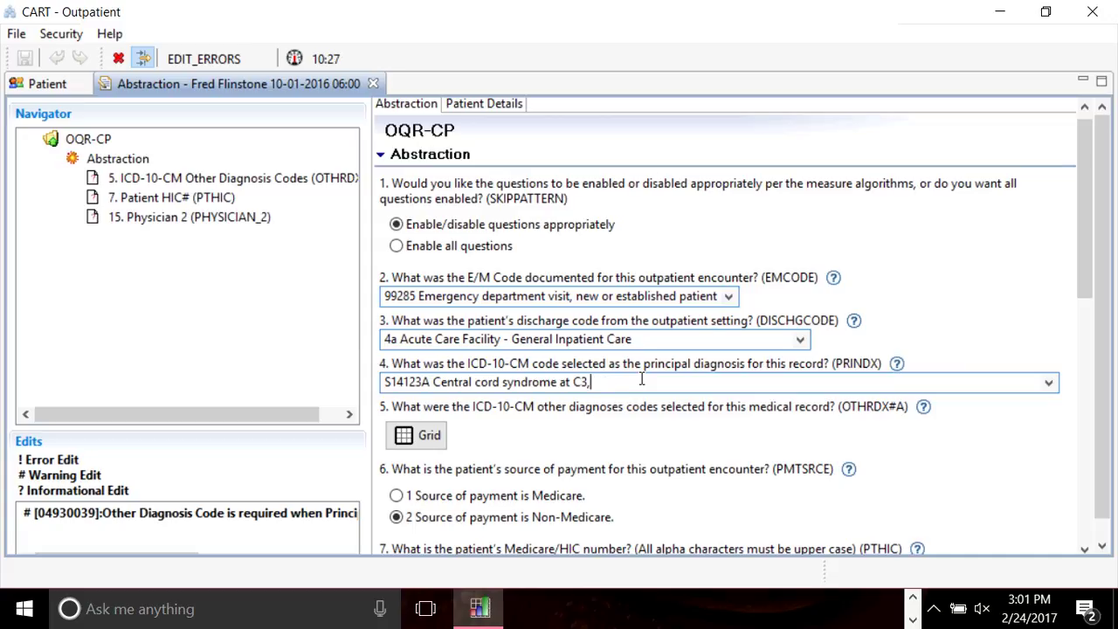
{"action": "key", "text": "BackSpace"}
{"action": "key", "text": "BackSpace"}
{"action": "key", "text": "BackSpace"}
{"action": "key", "text": "BackSpace"}
{"action": "key", "text": "BackSpace"}
{"action": "key", "text": "BackSpace"}
{"action": "key", "text": "BackSpace"}
{"action": "key", "text": "BackSpace"}
{"action": "key", "text": "BackSpace"}
{"action": "key", "text": "BackSpace"}
{"action": "key", "text": "BackSpace"}
{"action": "key", "text": "BackSpace"}
{"action": "key", "text": "BackSpace"}
{"action": "key", "text": "BackSpace"}
{"action": "key", "text": "BackSpace"}
{"action": "key", "text": "BackSpace"}
{"action": "key", "text": "BackSpace"}
{"action": "key", "text": "BackSpace"}
{"action": "key", "text": "BackSpace"}
{"action": "key", "text": "BackSpace"}
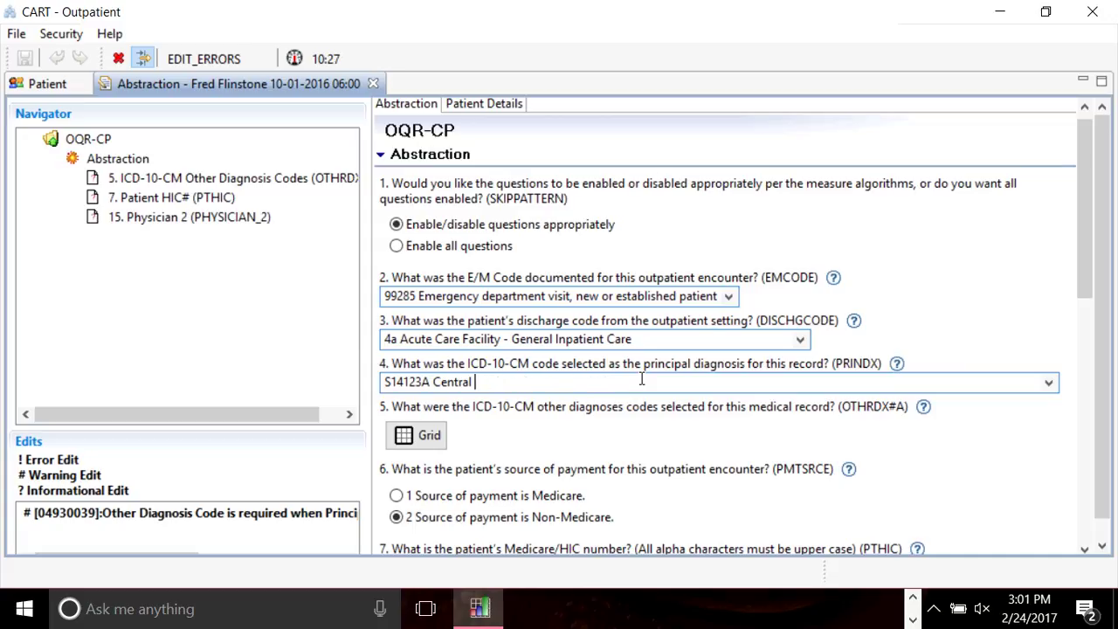
{"action": "key", "text": "BackSpace"}
{"action": "key", "text": "BackSpace"}
{"action": "key", "text": "BackSpace"}
{"action": "key", "text": "BackSpace"}
{"action": "key", "text": "BackSpace"}
{"action": "key", "text": "BackSpace"}
{"action": "key", "text": "BackSpace"}
{"action": "key", "text": "BackSpace"}
{"action": "key", "text": "BackSpace"}
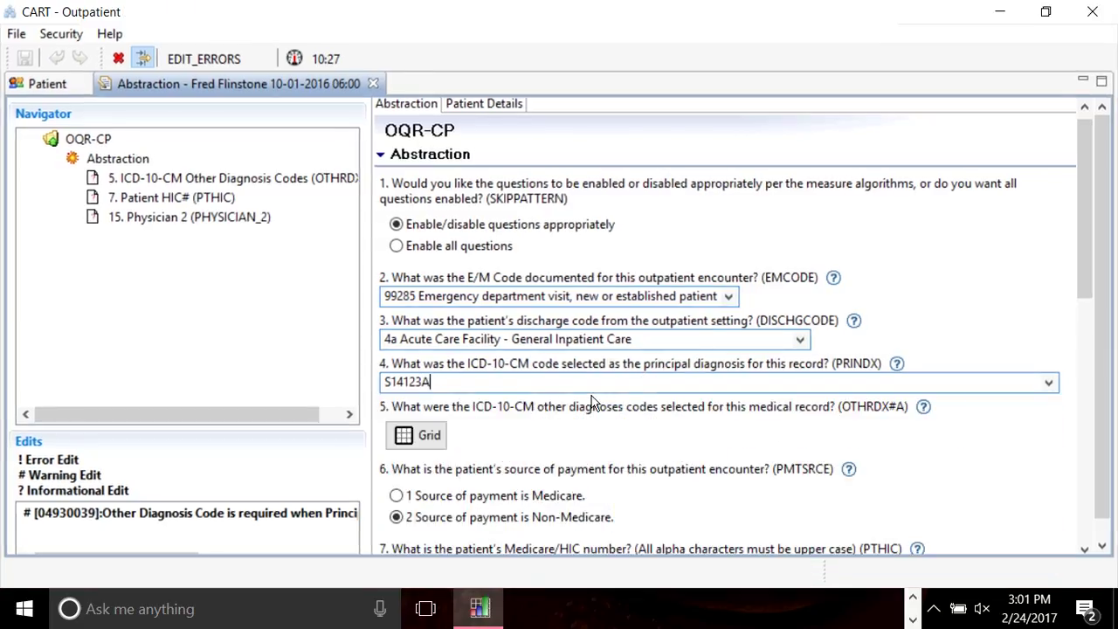
{"action": "key", "text": "BackSpace"}
{"action": "key", "text": "BackSpace"}
{"action": "key", "text": "BackSpace"}
{"action": "key", "text": "BackSpace"}
{"action": "key", "text": "BackSpace"}
{"action": "key", "text": "BackSpace"}
{"action": "key", "text": "BackSpace"}
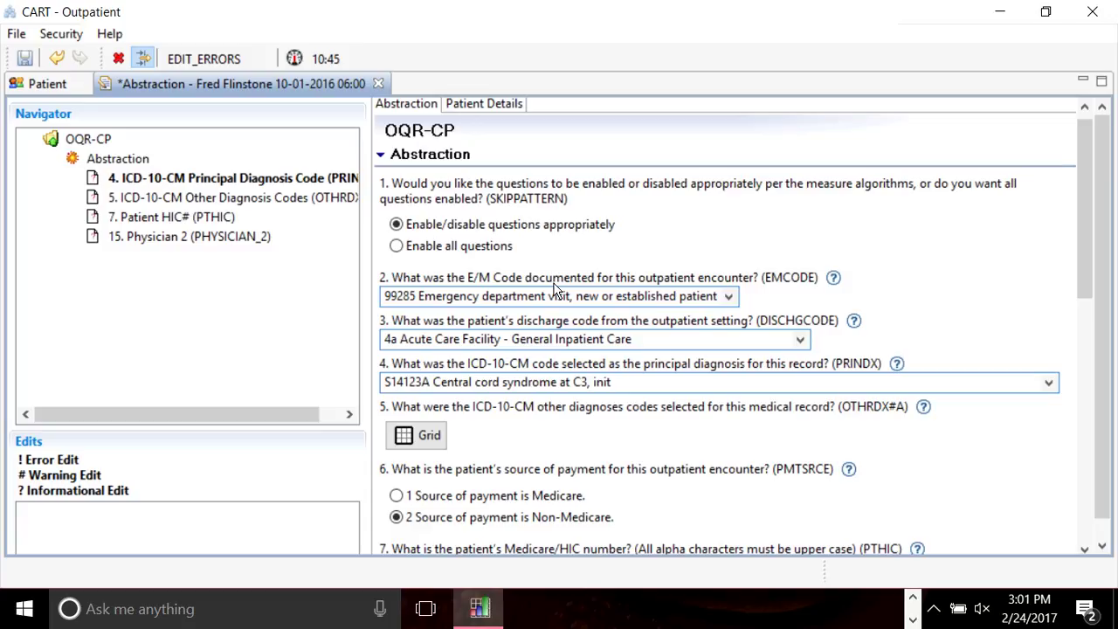
{"action": "triple_click", "coordinate": [625, 385]}
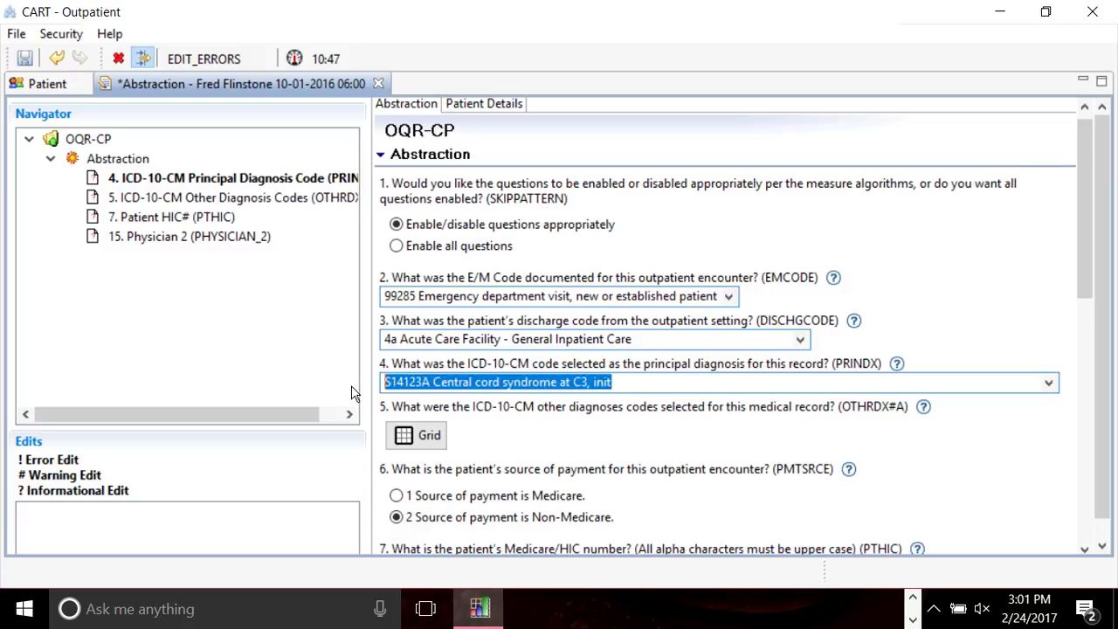
{"action": "key", "text": "BackSpace"}
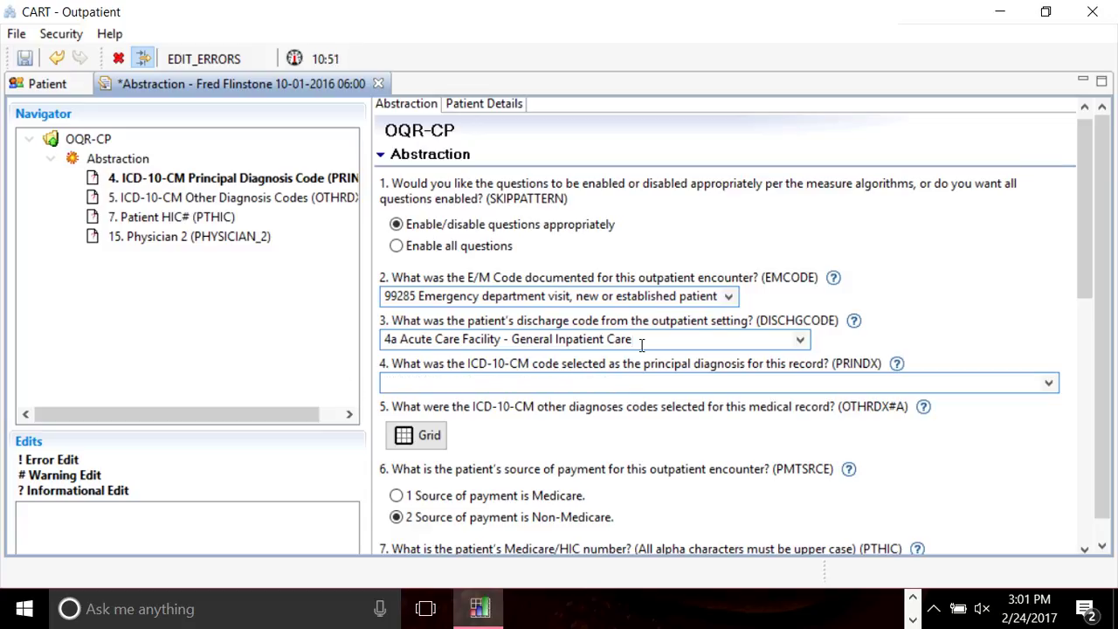
{"action": "left_click", "coordinate": [25, 58]}
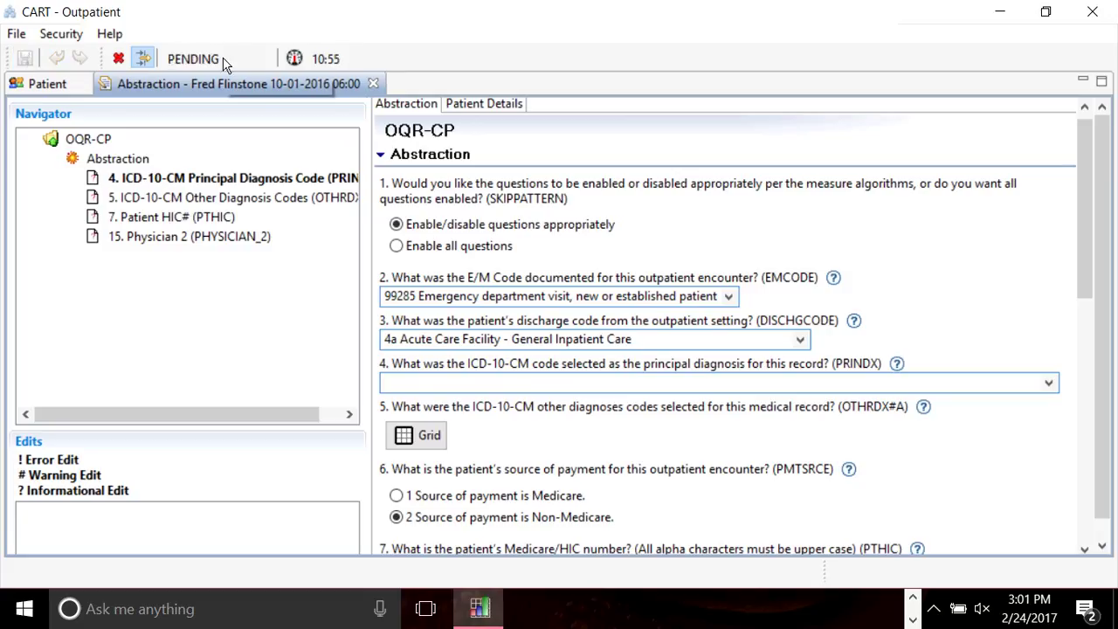
Close the abstraction and run Abstraction Search to list all abstractions.
{"action": "left_click", "coordinate": [374, 84]}
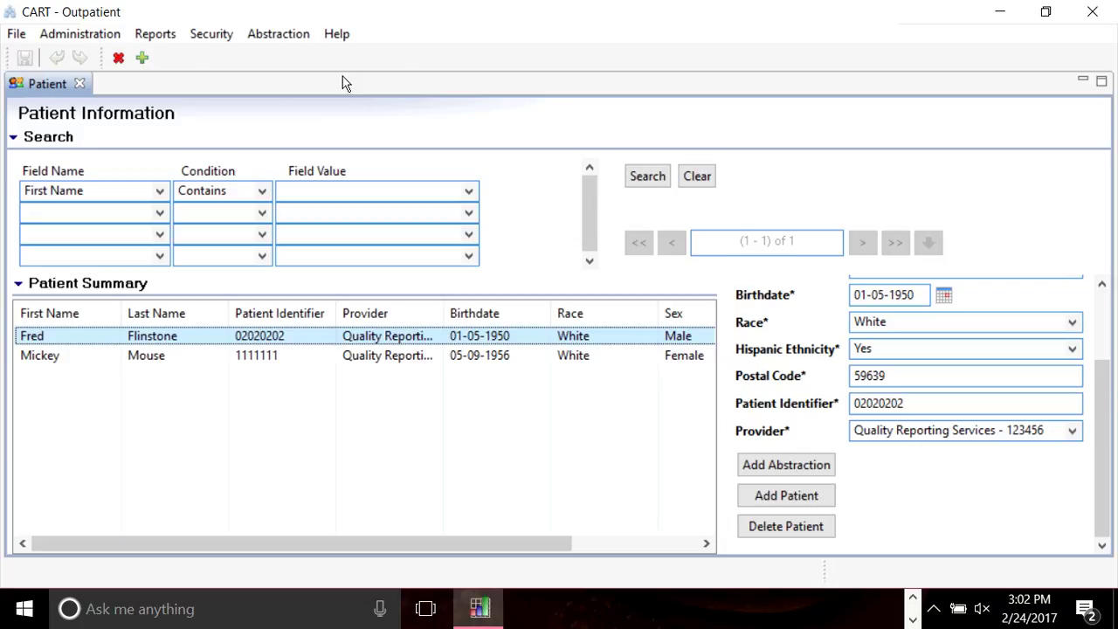
{"action": "left_click", "coordinate": [269, 35]}
{"action": "key", "text": "Up"}
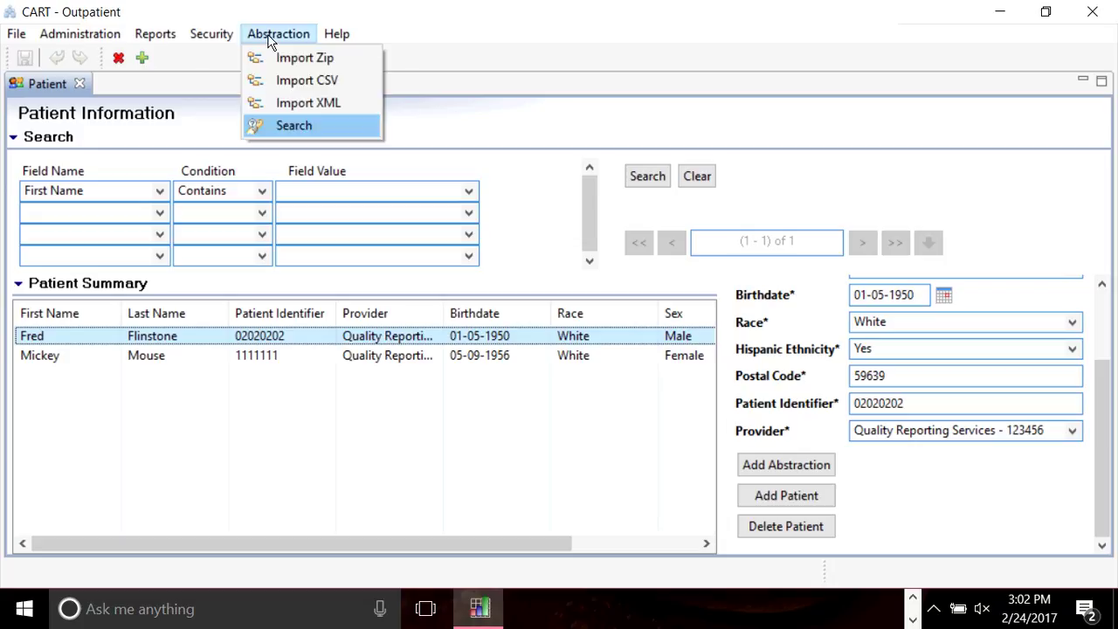
{"action": "left_click", "coordinate": [350, 123]}
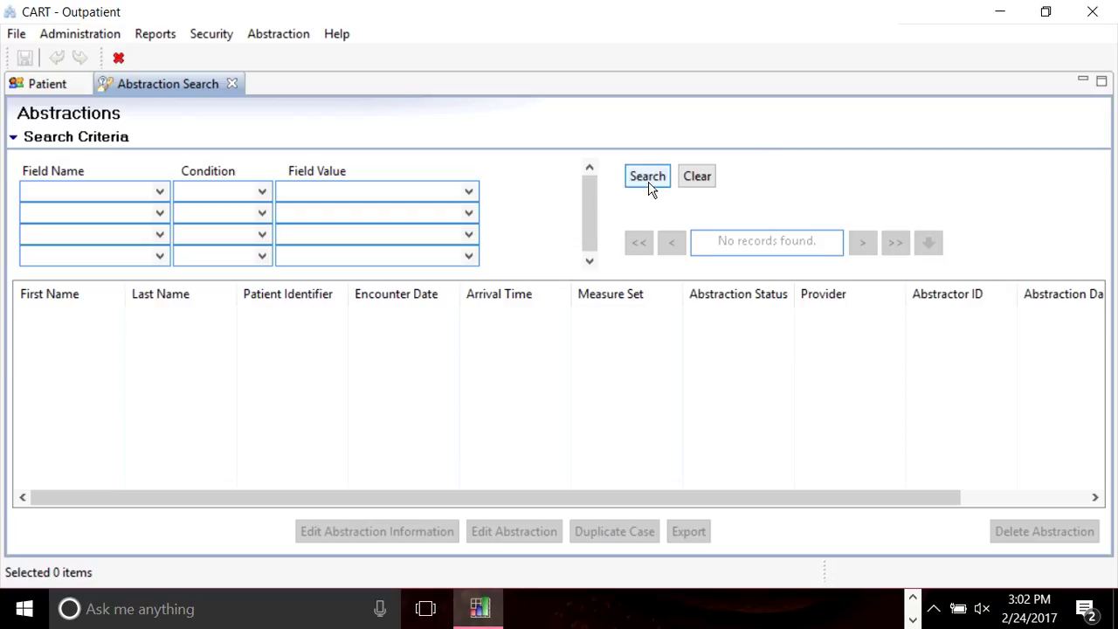
{"action": "left_click", "coordinate": [648, 182]}
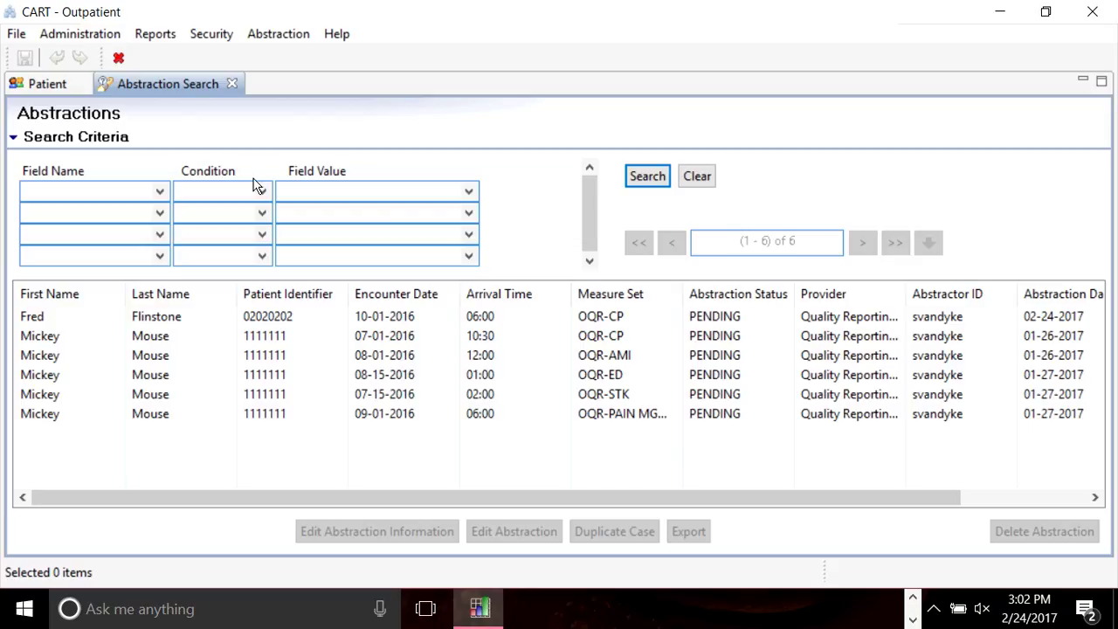
Review the search field and condition options, then open the patient's OQR-CP abstraction.
{"action": "left_click", "coordinate": [100, 190]}
{"action": "left_click", "coordinate": [271, 192]}
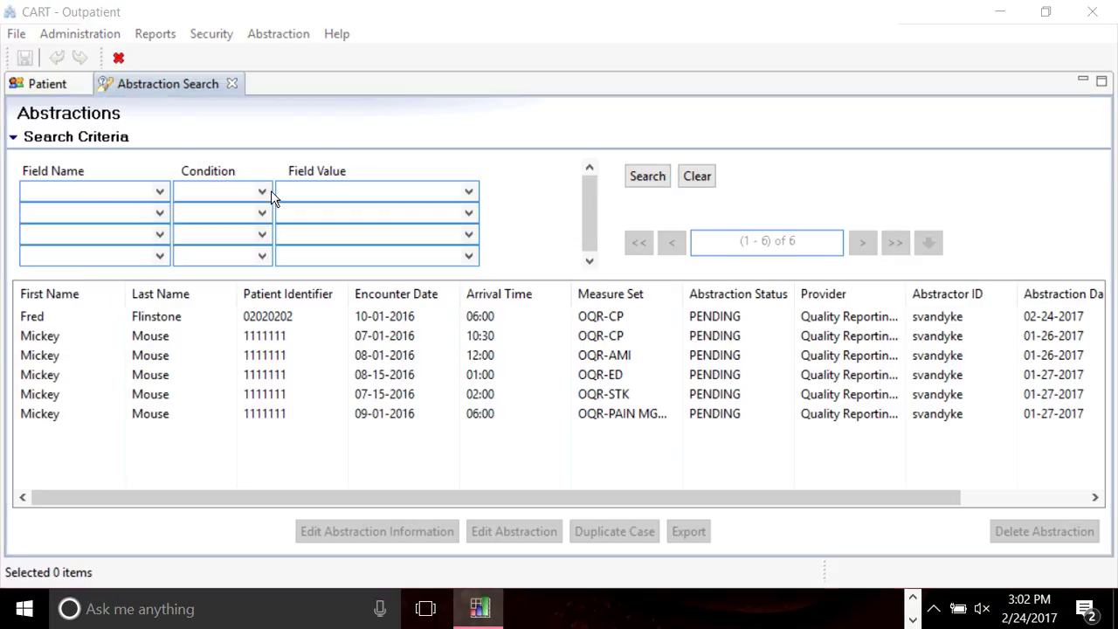
{"action": "left_click", "coordinate": [260, 192]}
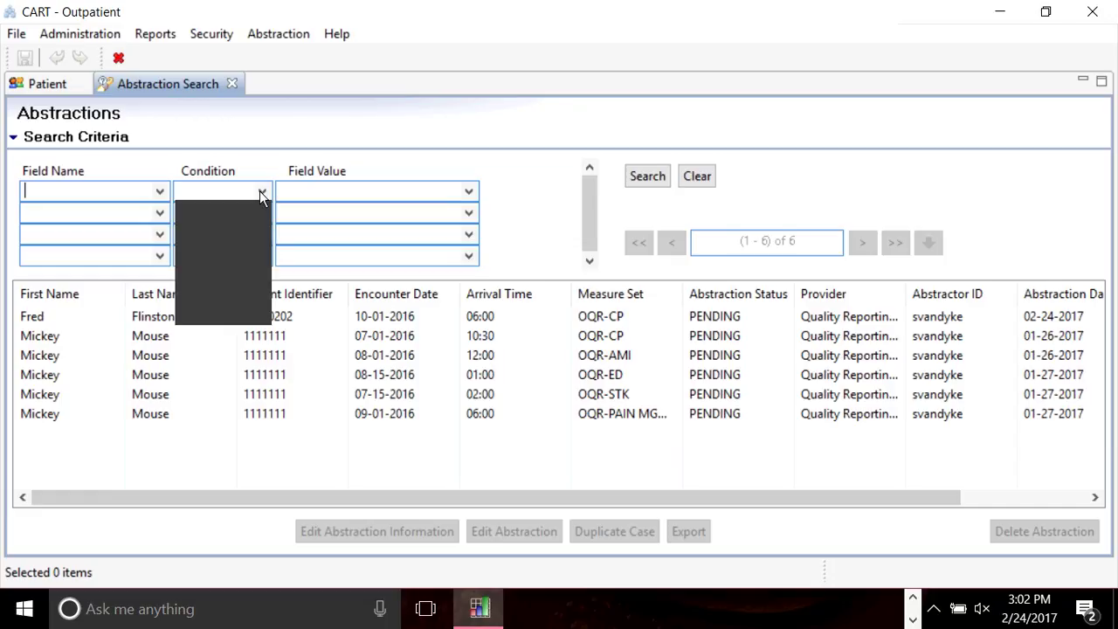
{"action": "left_click", "coordinate": [344, 195]}
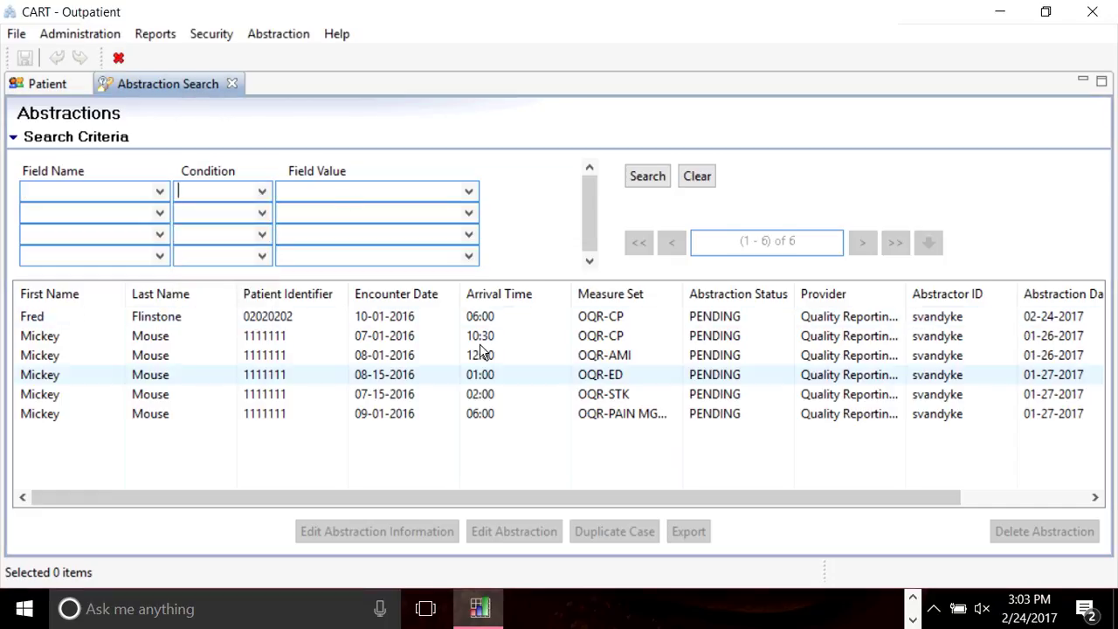
{"action": "left_click", "coordinate": [88, 316]}
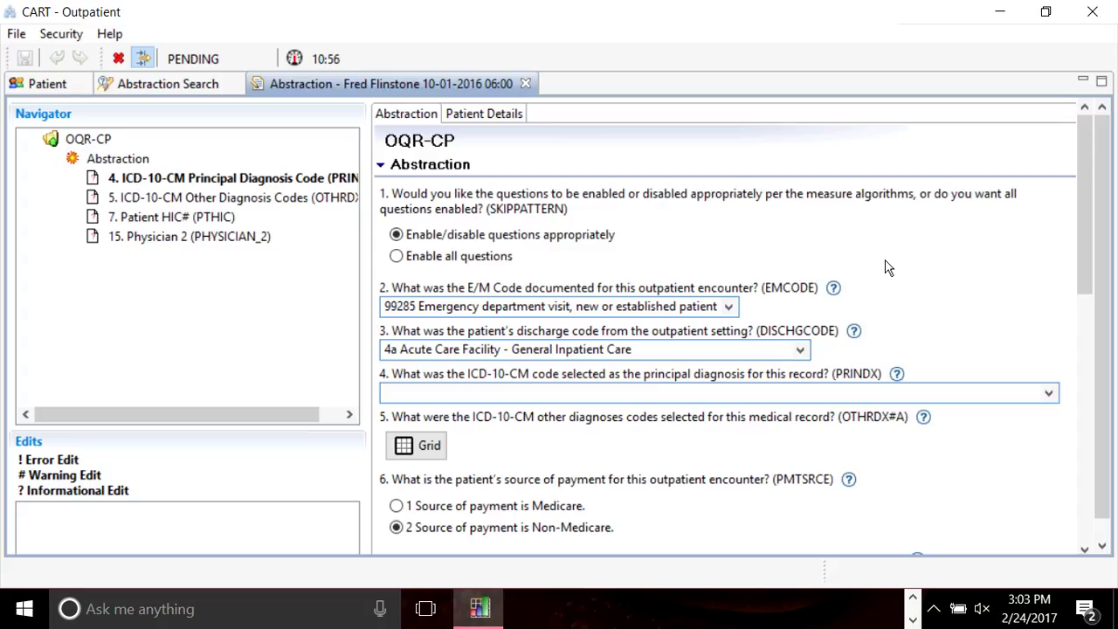
{"action": "scroll", "coordinate": [1098, 415], "scroll_direction": "down", "scroll_amount": 3}
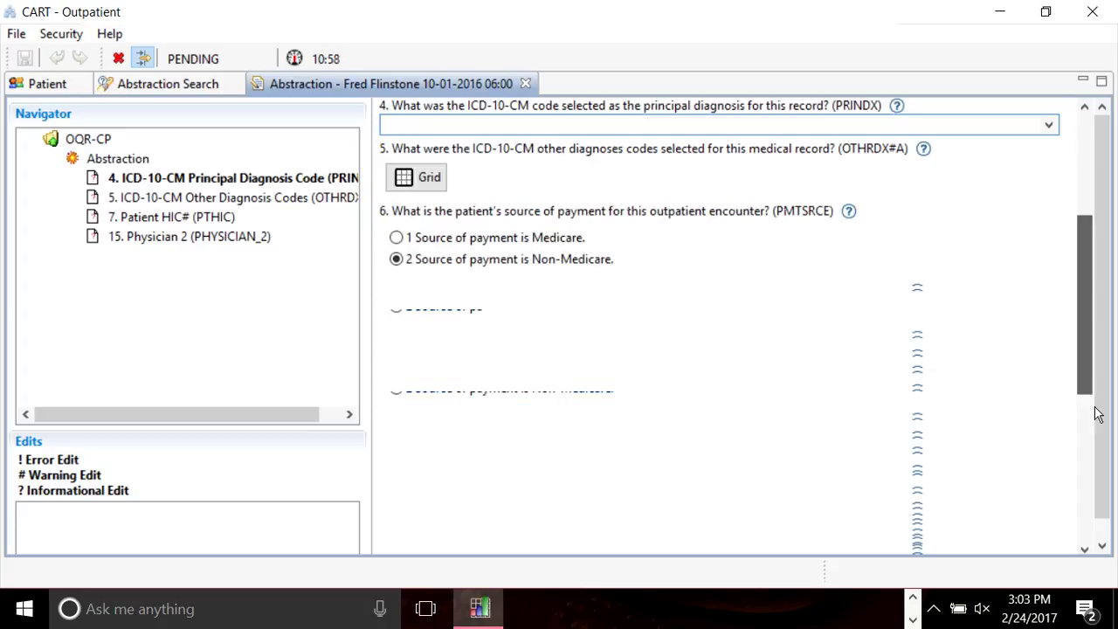
{"action": "scroll", "coordinate": [1098, 415], "scroll_direction": "down", "scroll_amount": 10}
{"action": "scroll", "coordinate": [1098, 360], "scroll_direction": "up", "scroll_amount": 10}
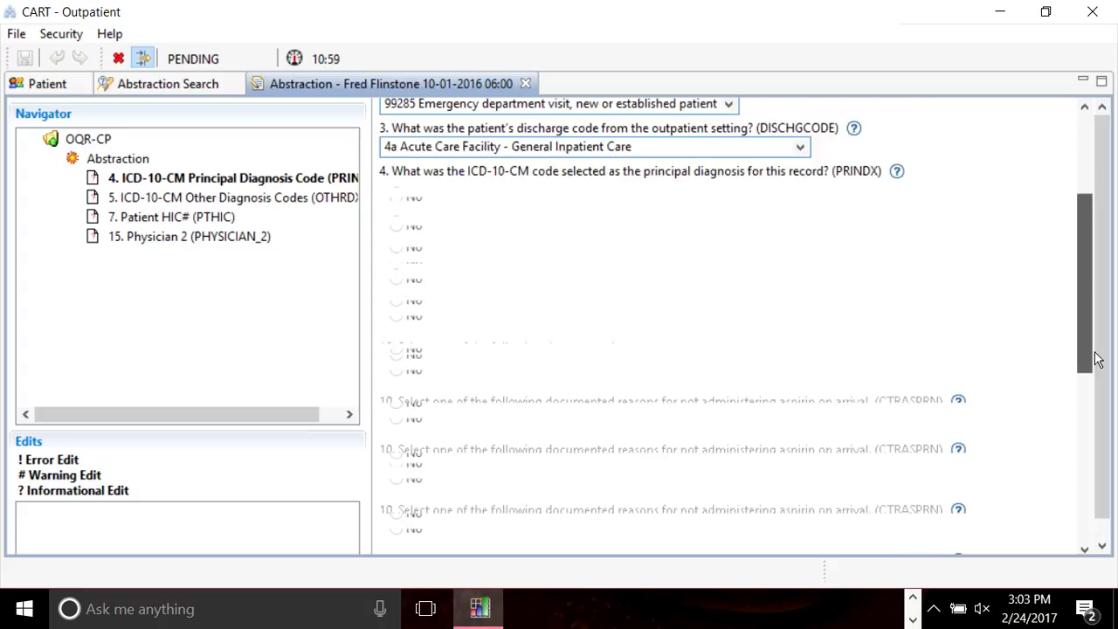
{"action": "scroll", "coordinate": [1098, 360], "scroll_direction": "up", "scroll_amount": 3}
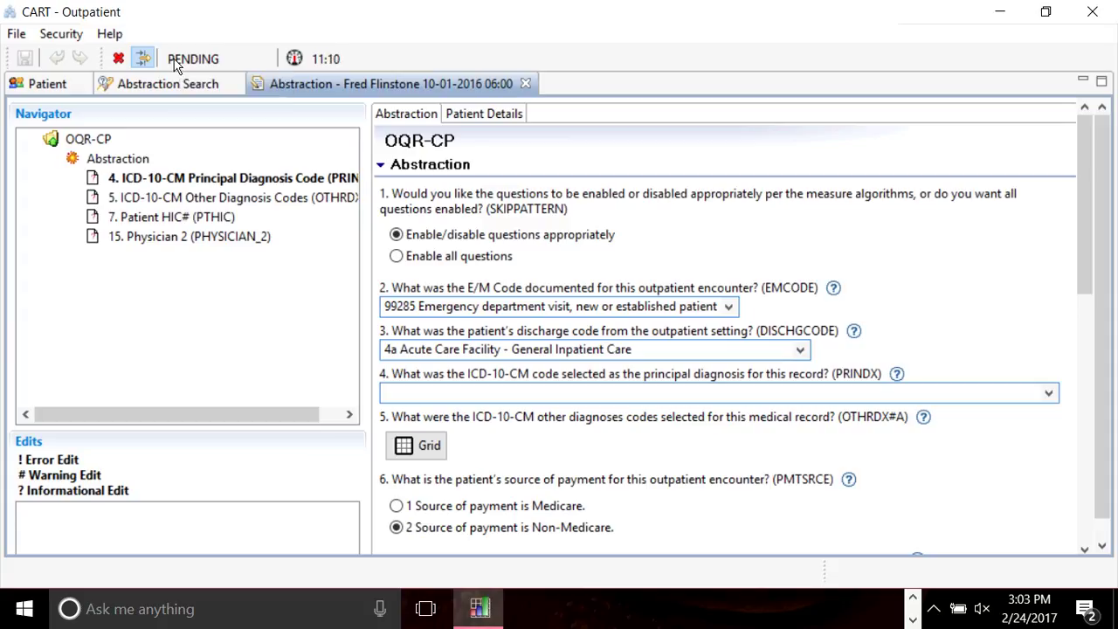
{"action": "left_click", "coordinate": [527, 83]}
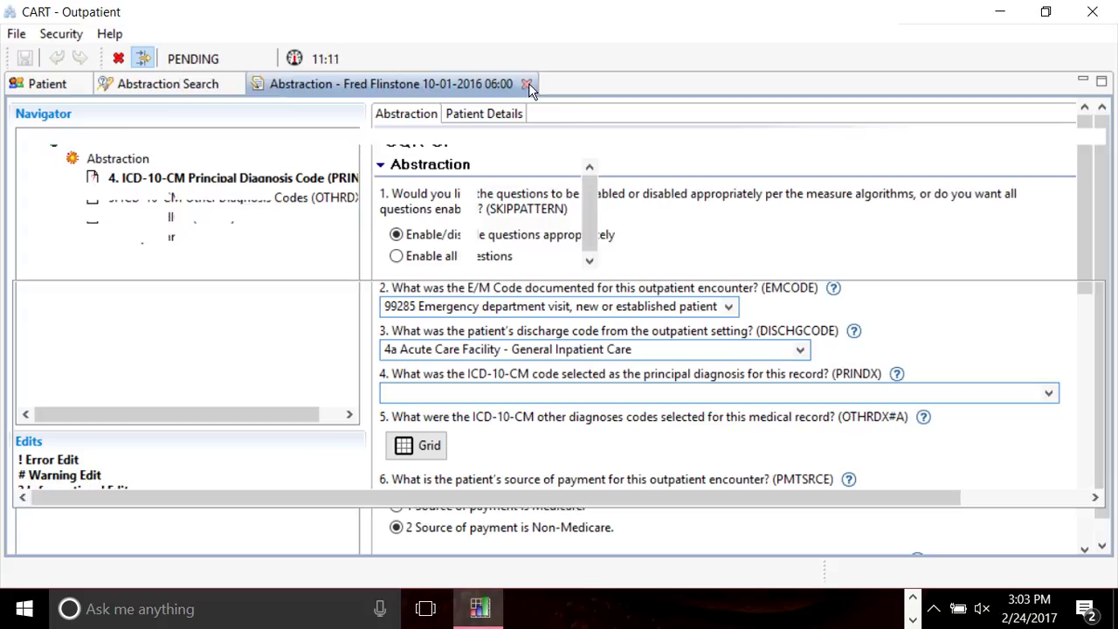
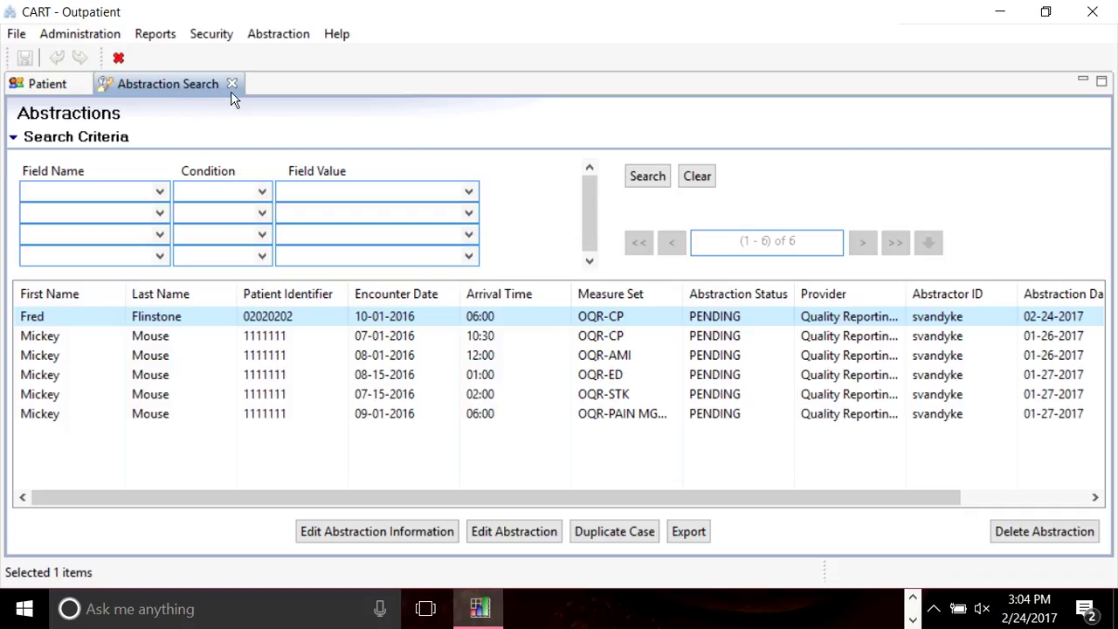
Open the Provider Information page from Administration, then switch back to the Patient Information list.
{"action": "left_click", "coordinate": [84, 34]}
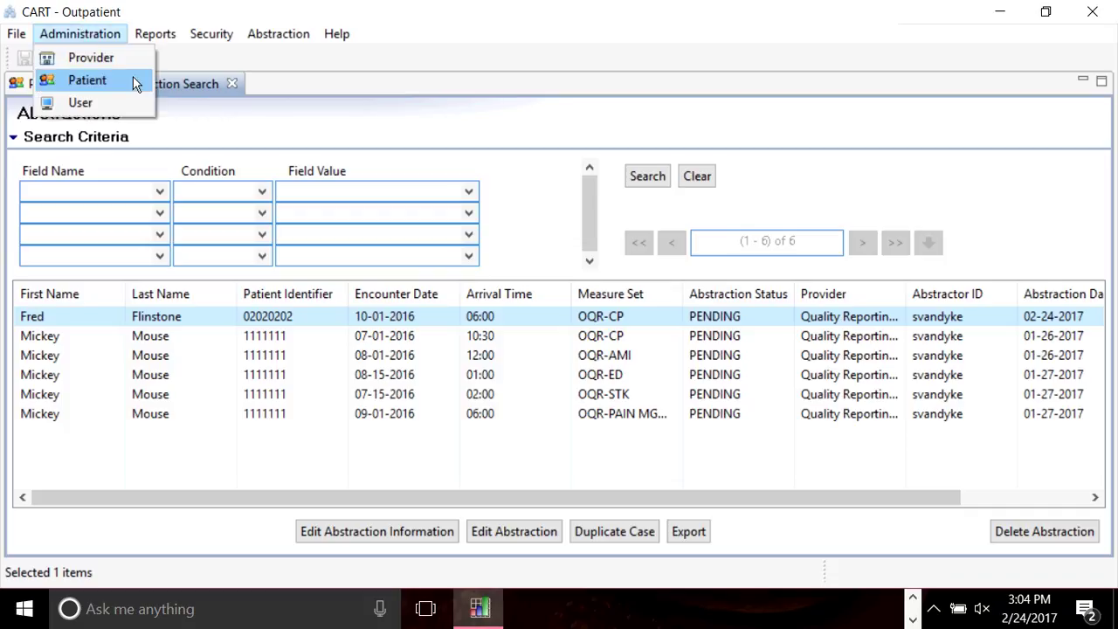
{"action": "left_click", "coordinate": [127, 58]}
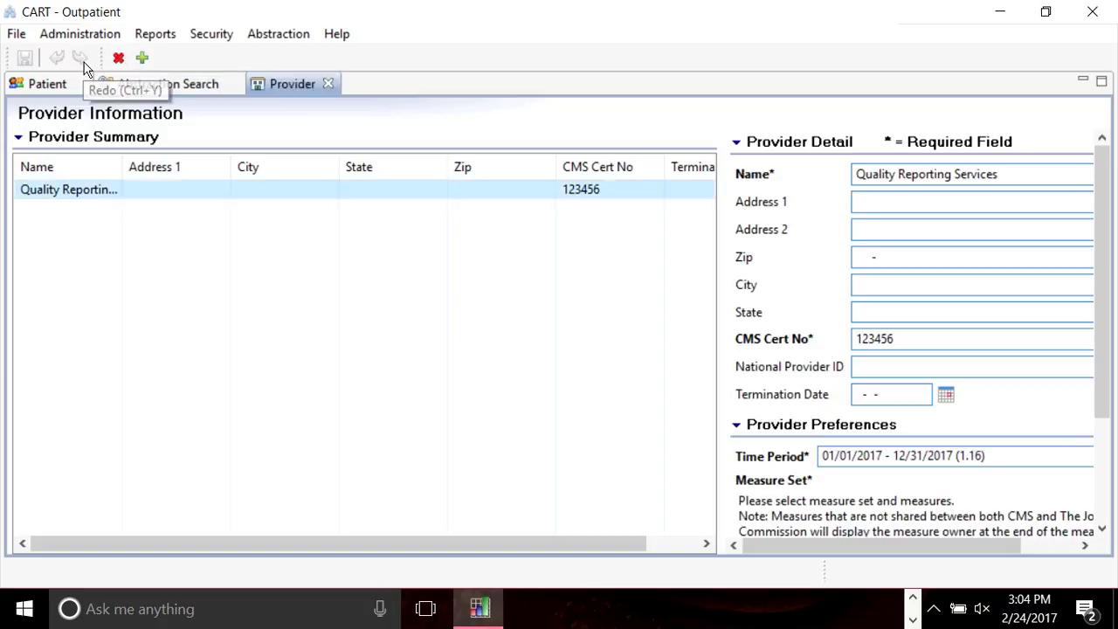
{"action": "left_click", "coordinate": [65, 35]}
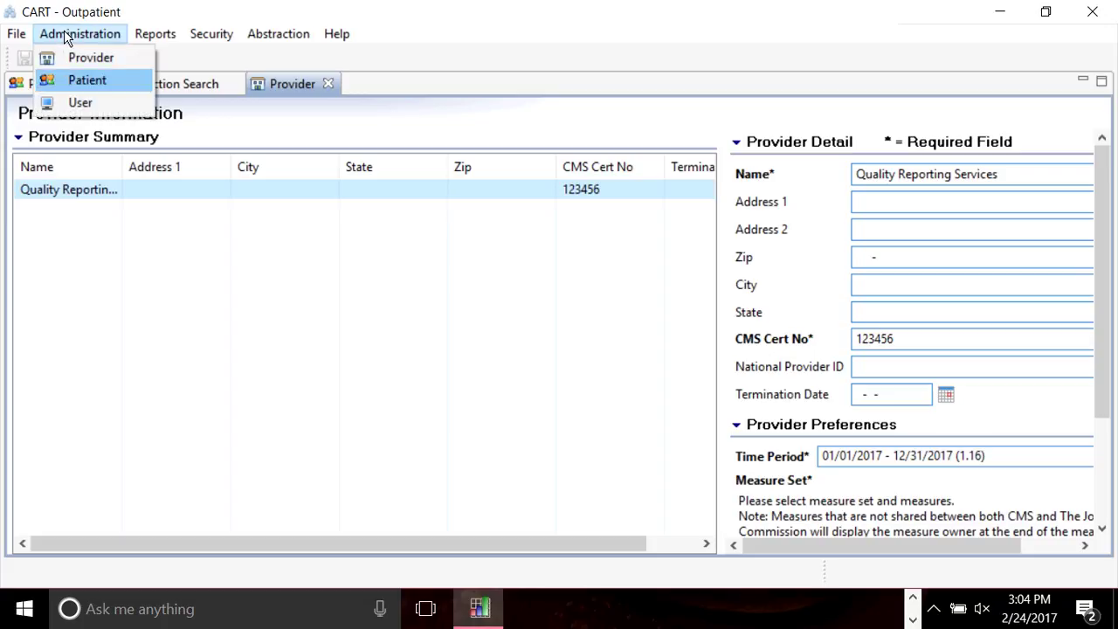
{"action": "left_click", "coordinate": [121, 119]}
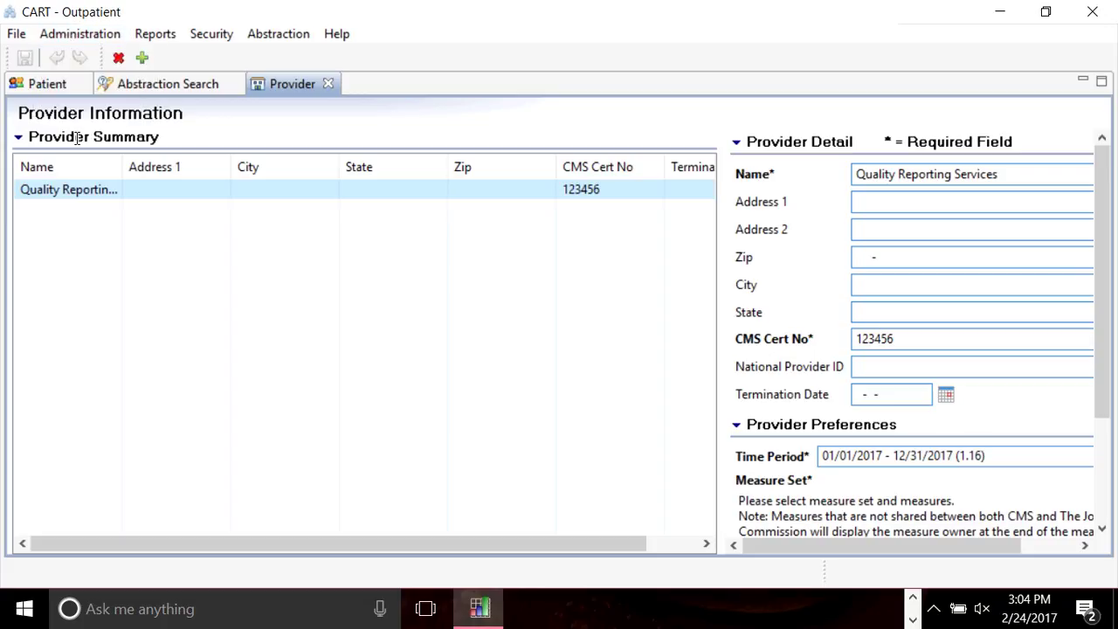
{"action": "left_click", "coordinate": [205, 99]}
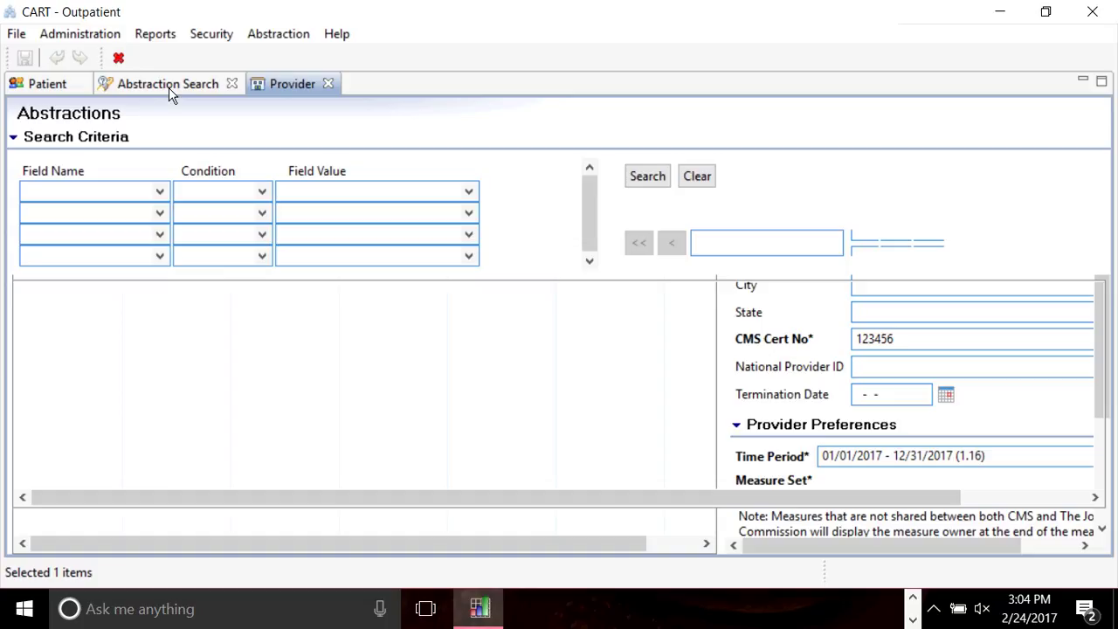
{"action": "left_click", "coordinate": [22, 87]}
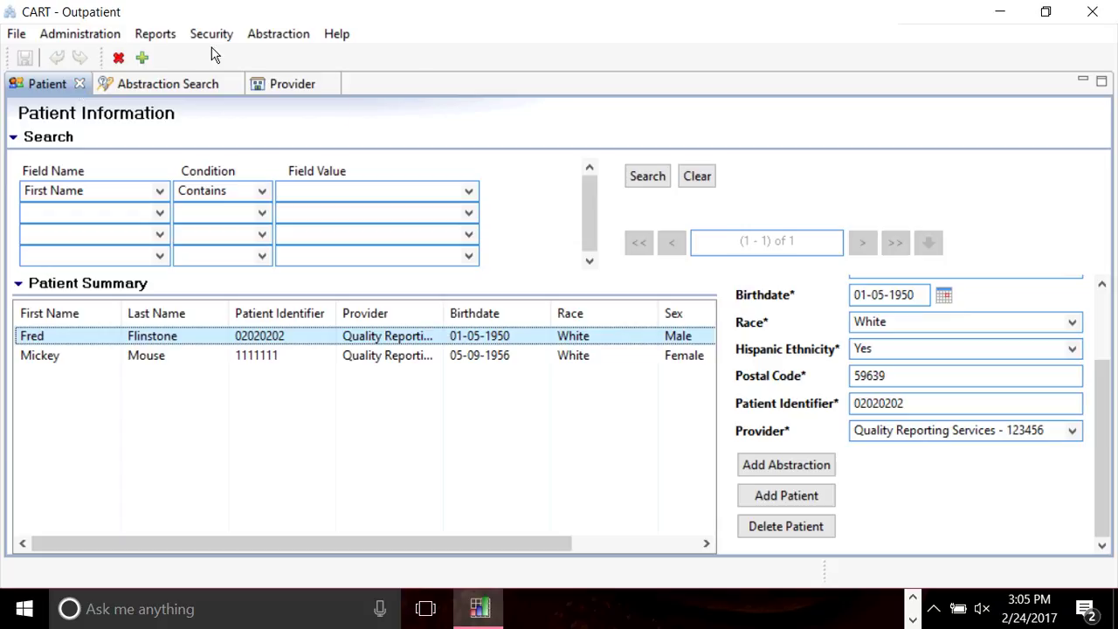
Bring up the Reports menu listing Measure Detail by Physician through Measures.
{"action": "left_click", "coordinate": [165, 38]}
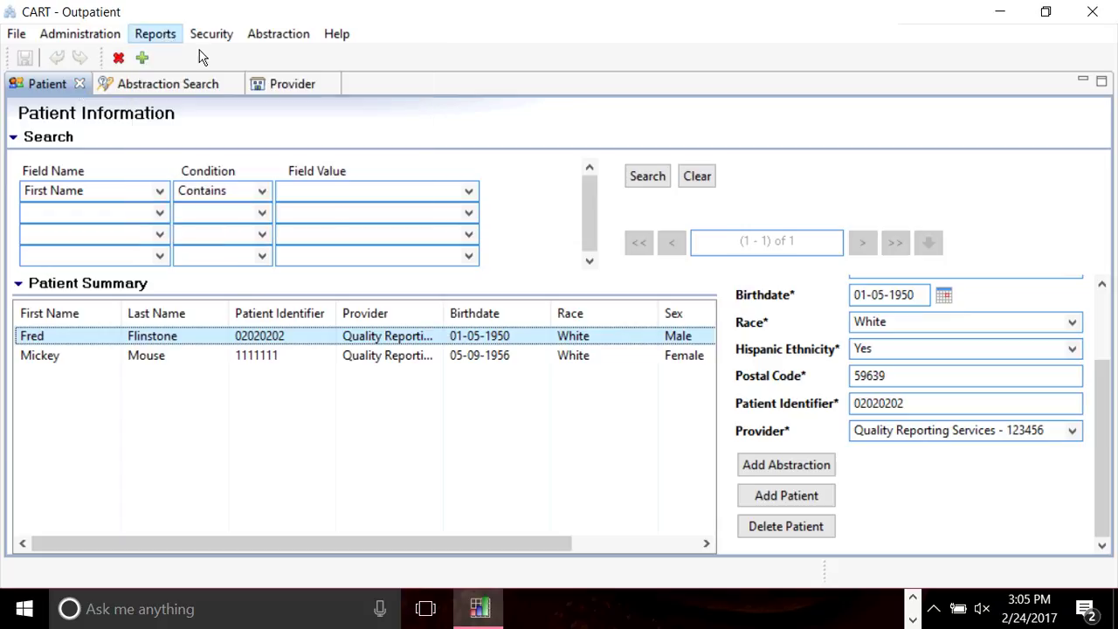
{"action": "left_click", "coordinate": [200, 57]}
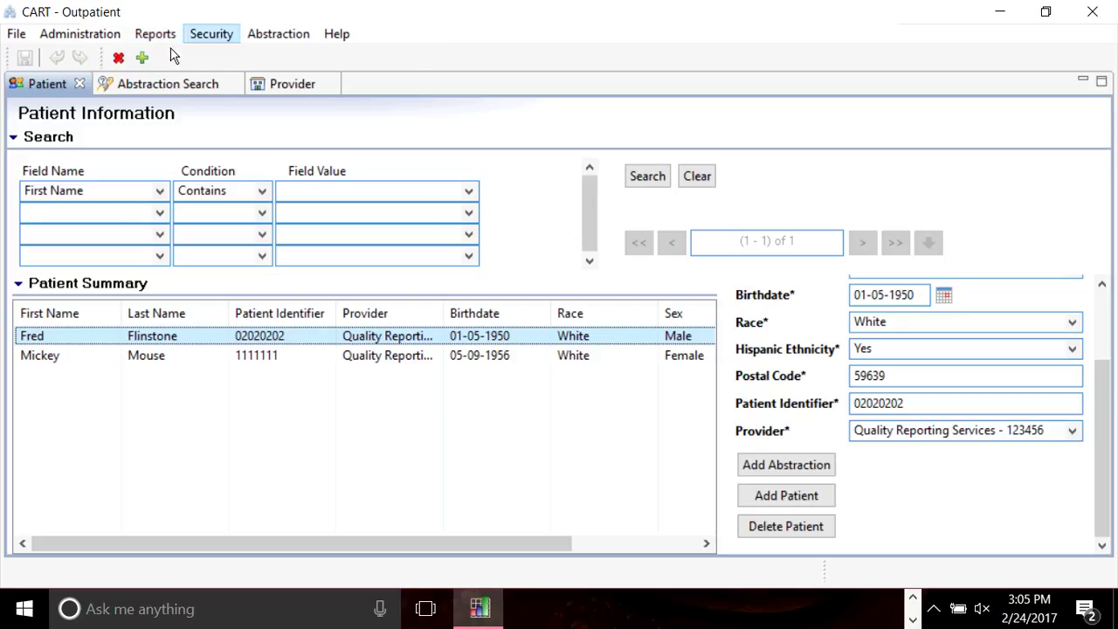
{"action": "left_click", "coordinate": [166, 35]}
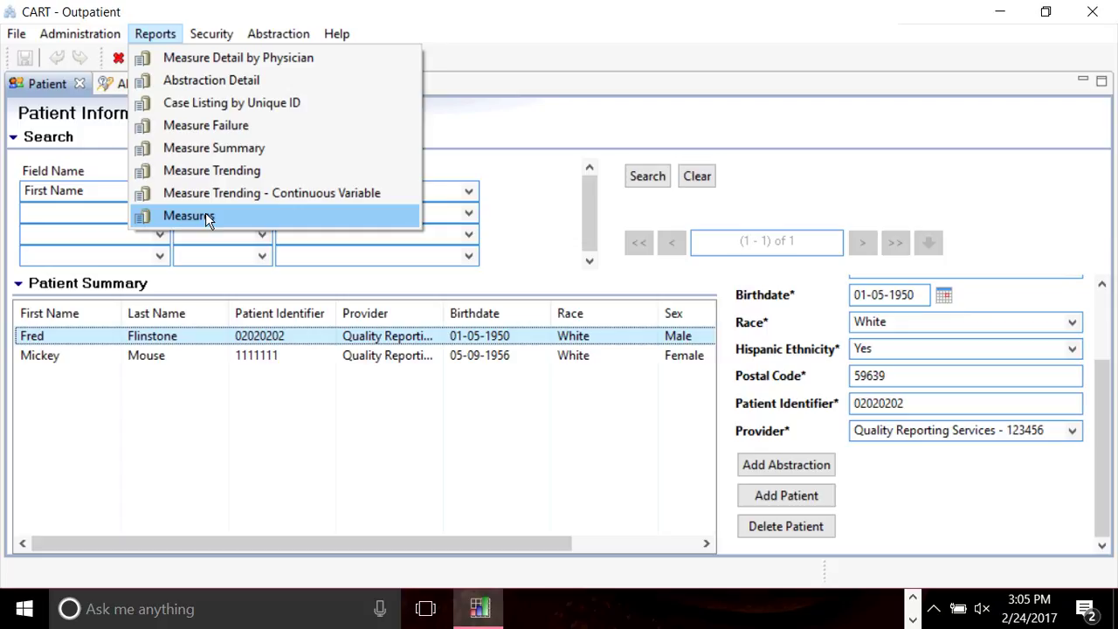
Set the Measures report to Quality Reporting Services and OQR-CP, close it unrun, and show Security options.
{"action": "left_click", "coordinate": [207, 219]}
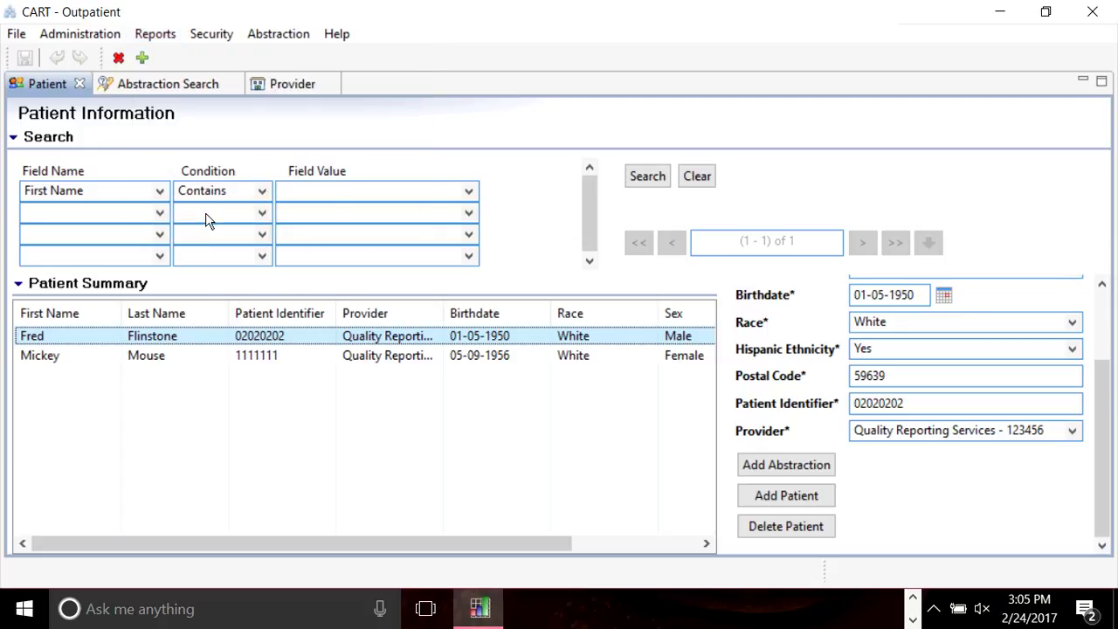
{"action": "left_click", "coordinate": [708, 244]}
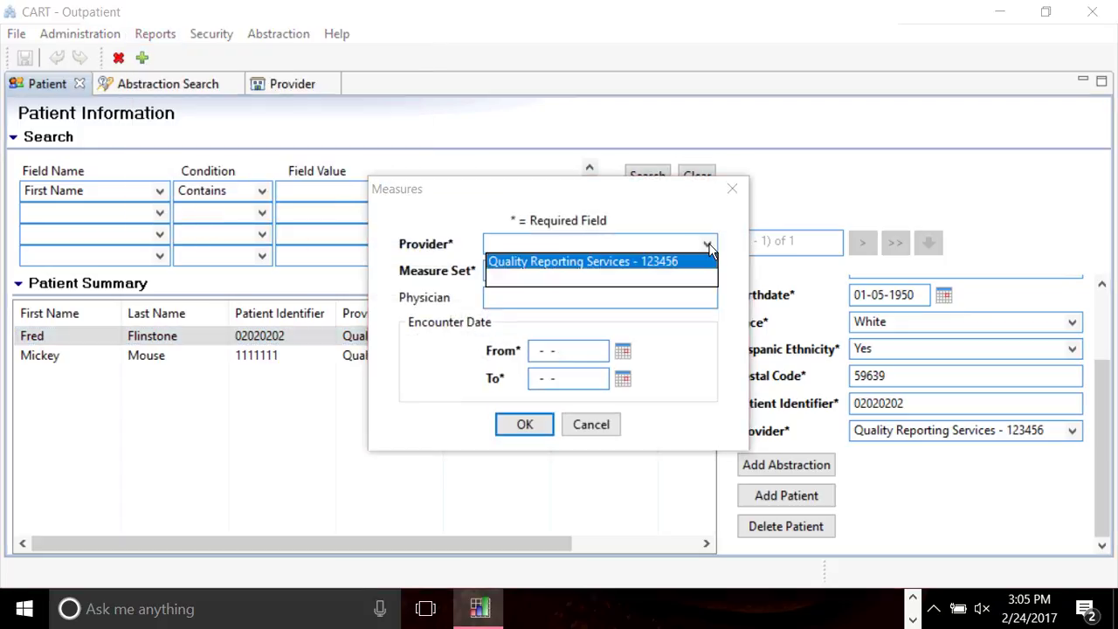
{"action": "left_click", "coordinate": [616, 260]}
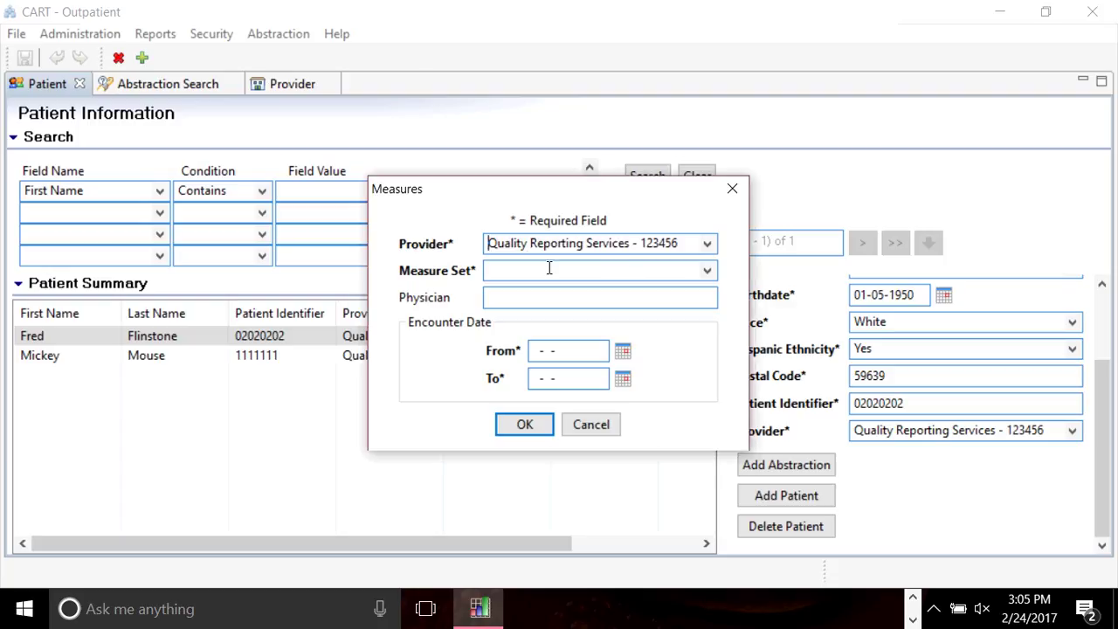
{"action": "left_click", "coordinate": [708, 272]}
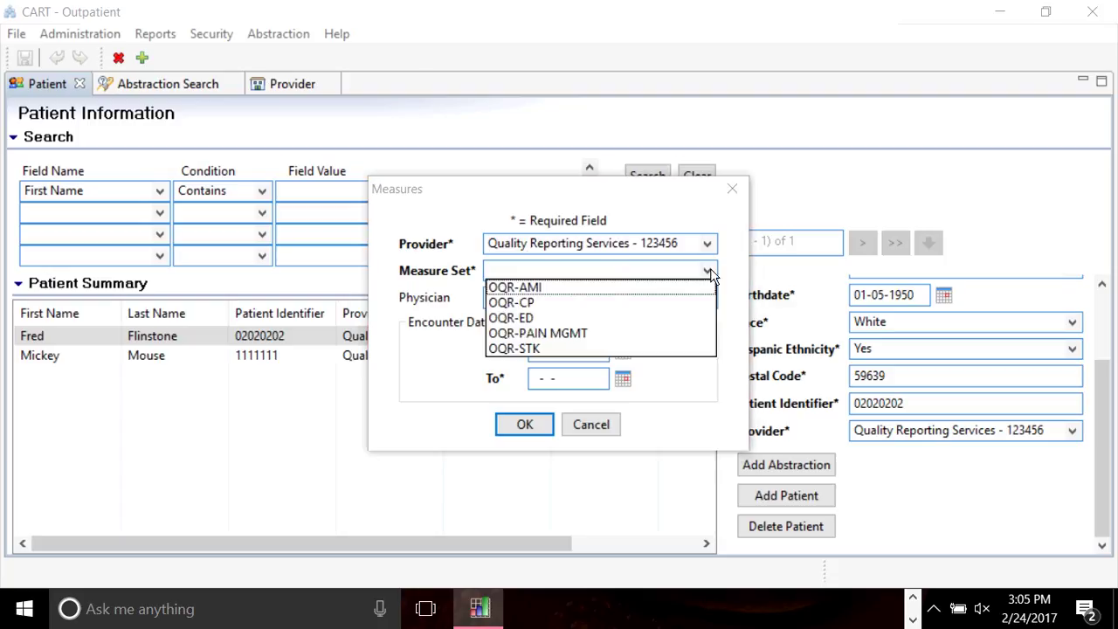
{"action": "left_click", "coordinate": [534, 303]}
{"action": "left_click", "coordinate": [536, 302]}
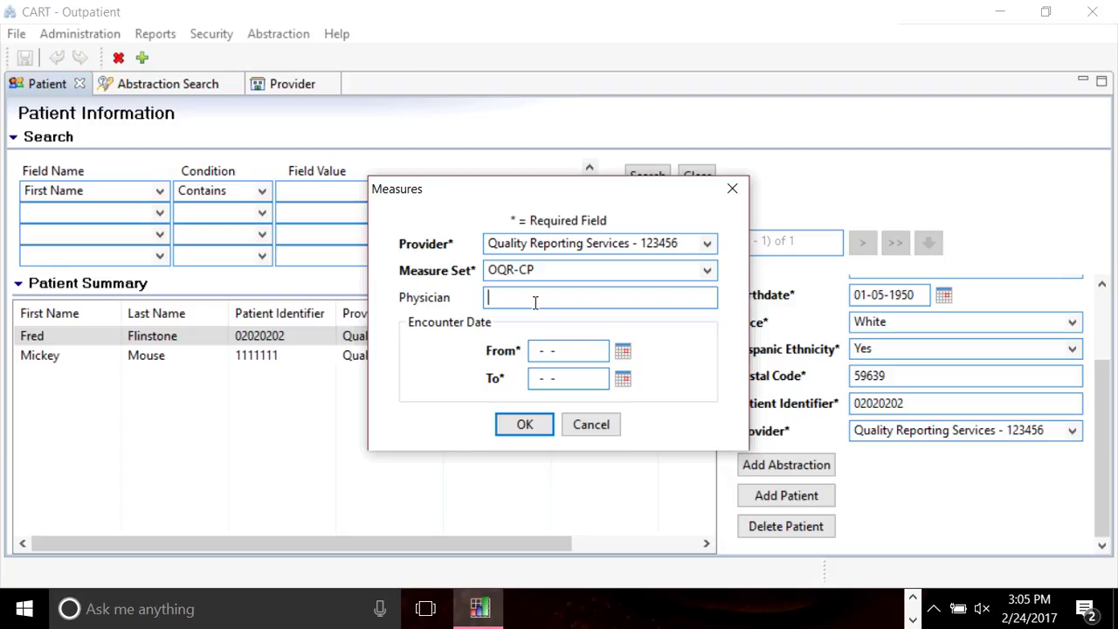
{"action": "type", "text": "1"}
{"action": "key", "text": "BackSpace"}
{"action": "left_click", "coordinate": [734, 194]}
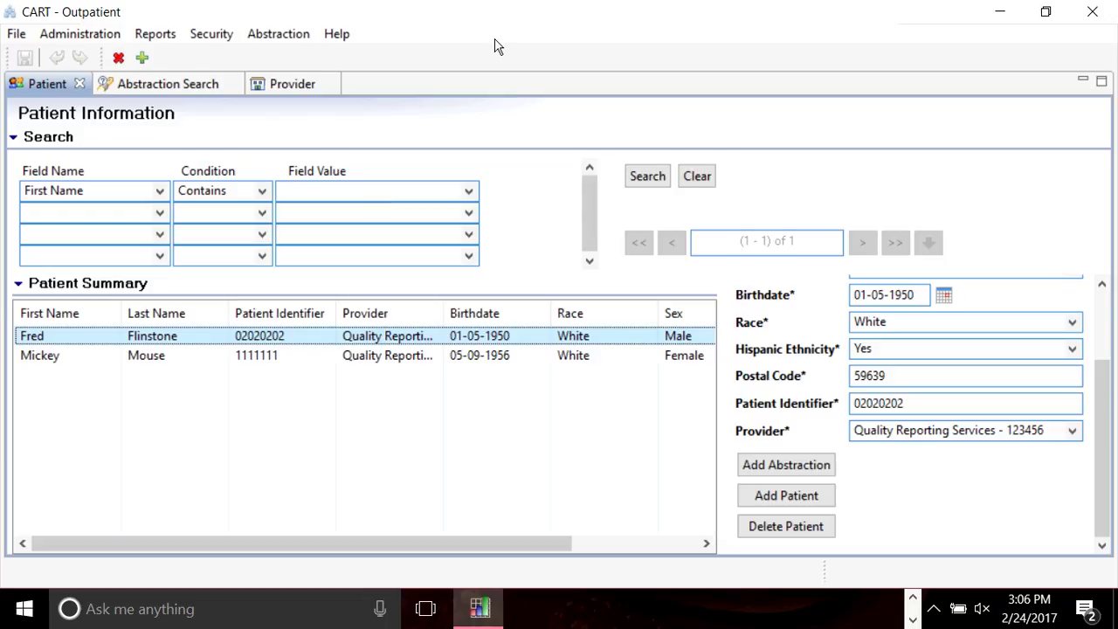
{"action": "left_click", "coordinate": [212, 34]}
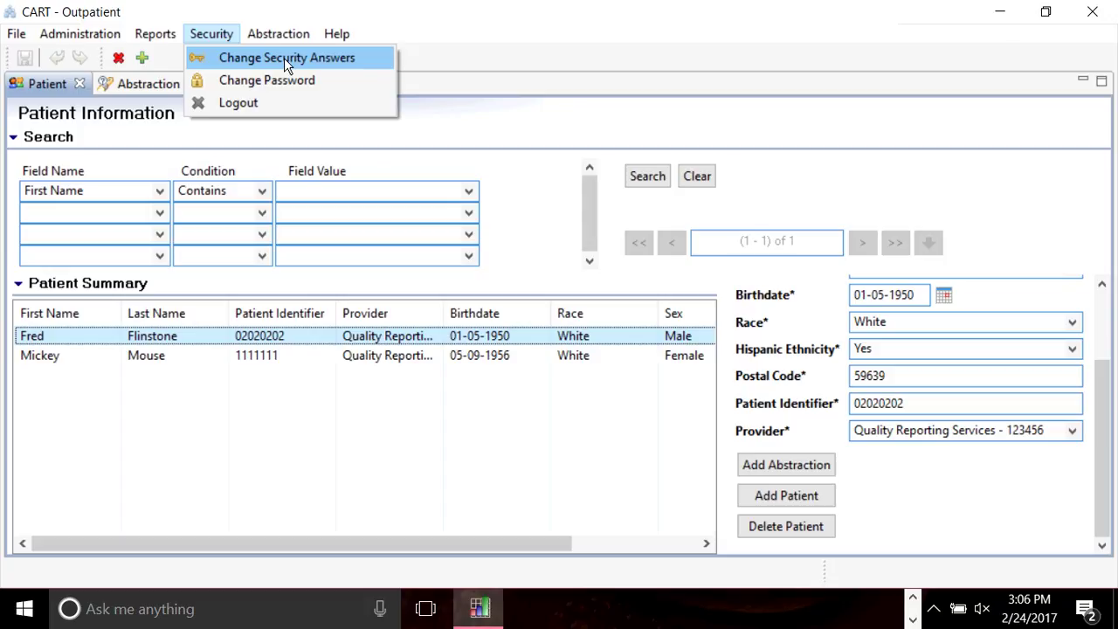
Start Change Security Answers and confirm identity by entering the account password.
{"action": "left_click", "coordinate": [284, 57]}
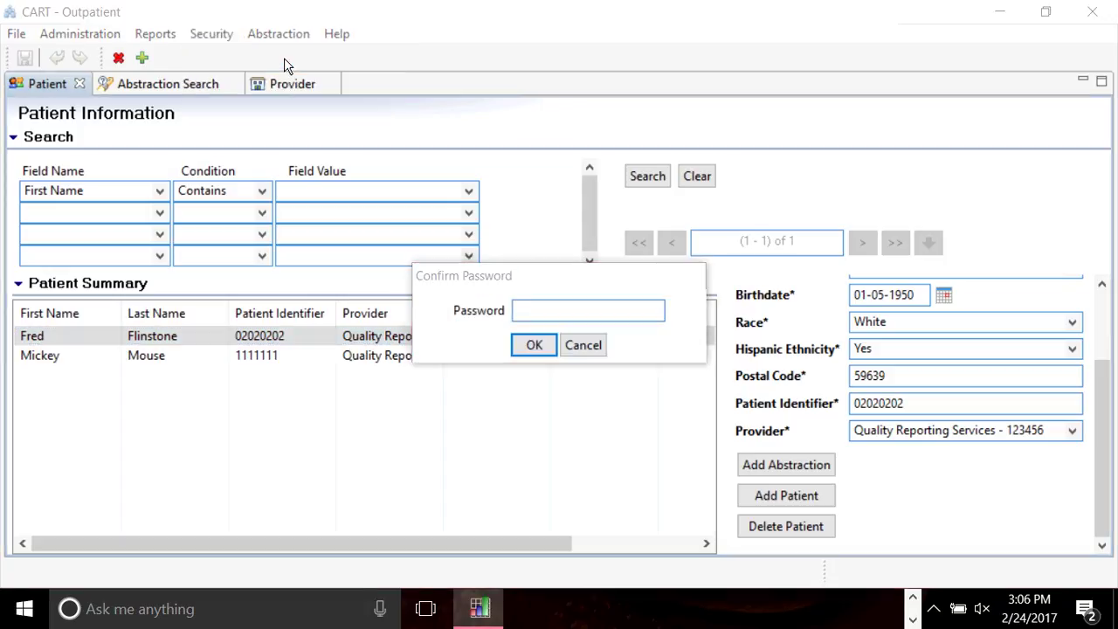
{"action": "type", "text": "***"}
{"action": "key", "text": "BackSpace"}
{"action": "key", "text": "BackSpace"}
{"action": "key", "text": "BackSpace"}
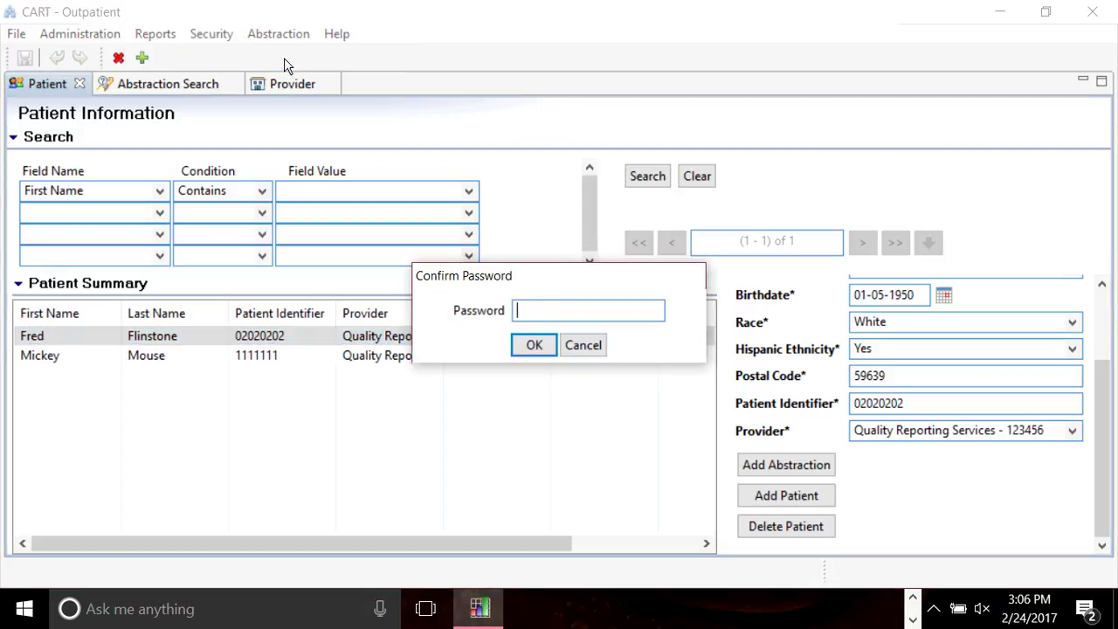
{"action": "type", "text": "*********"}
{"action": "key", "text": "Return"}
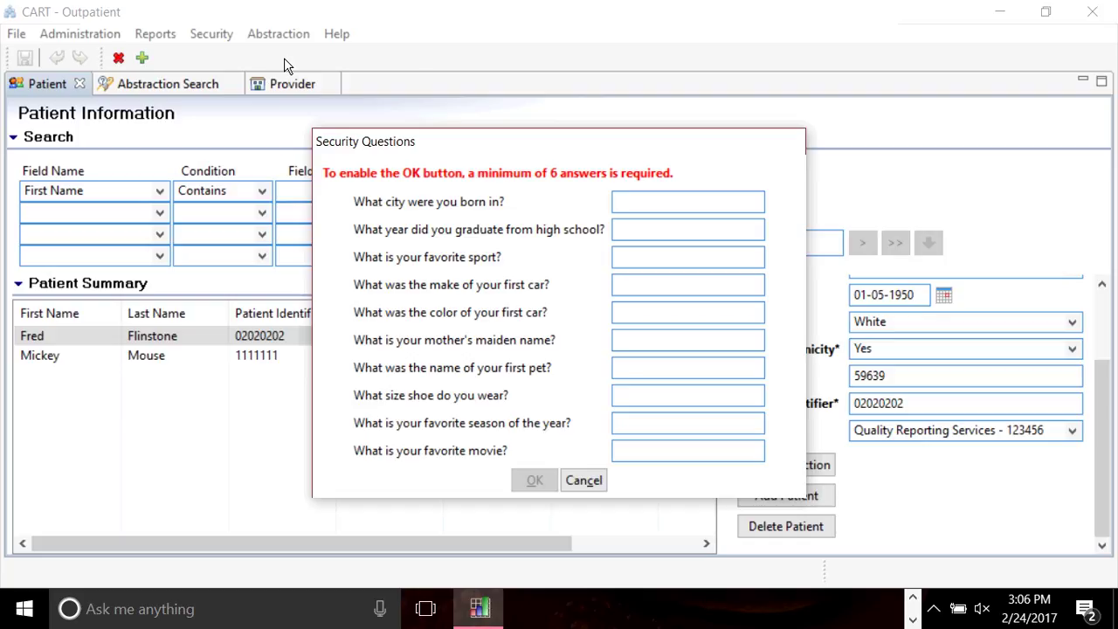
Fill the first six security answers with A through F, then bring up the Start menu.
{"action": "type", "text": "A\tB\tC\tD\tE\tF"}
{"action": "key", "text": "Tab"}
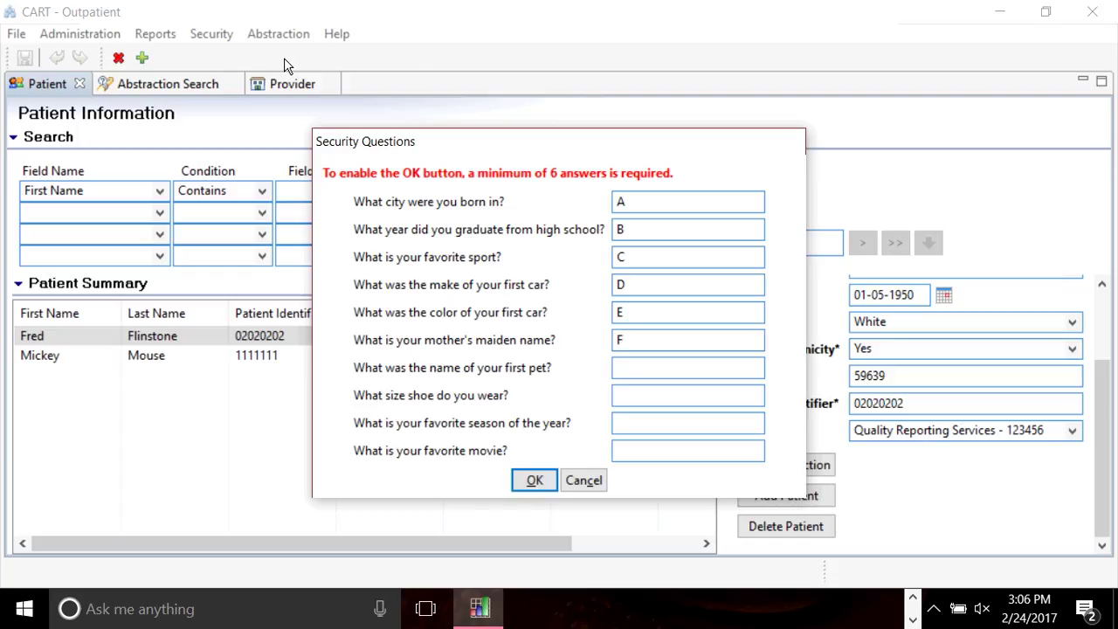
{"action": "left_click", "coordinate": [626, 332]}
{"action": "key", "text": "Tab"}
{"action": "left_click", "coordinate": [23, 612]}
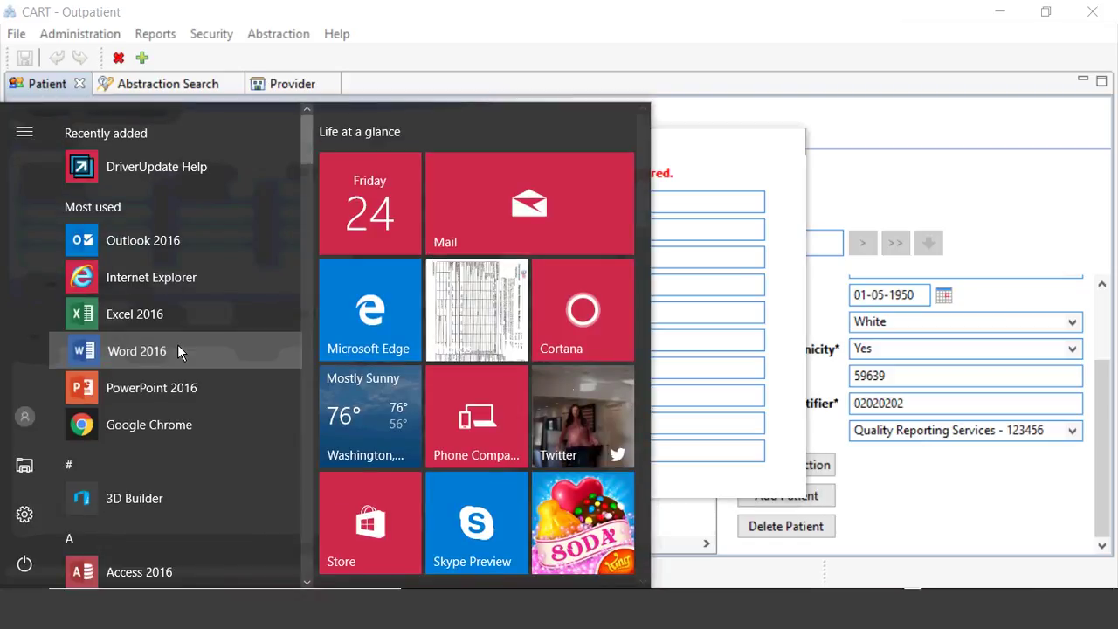
Launch Word 2016, confirm the six security answers, and create a blank document.
{"action": "left_click", "coordinate": [179, 350]}
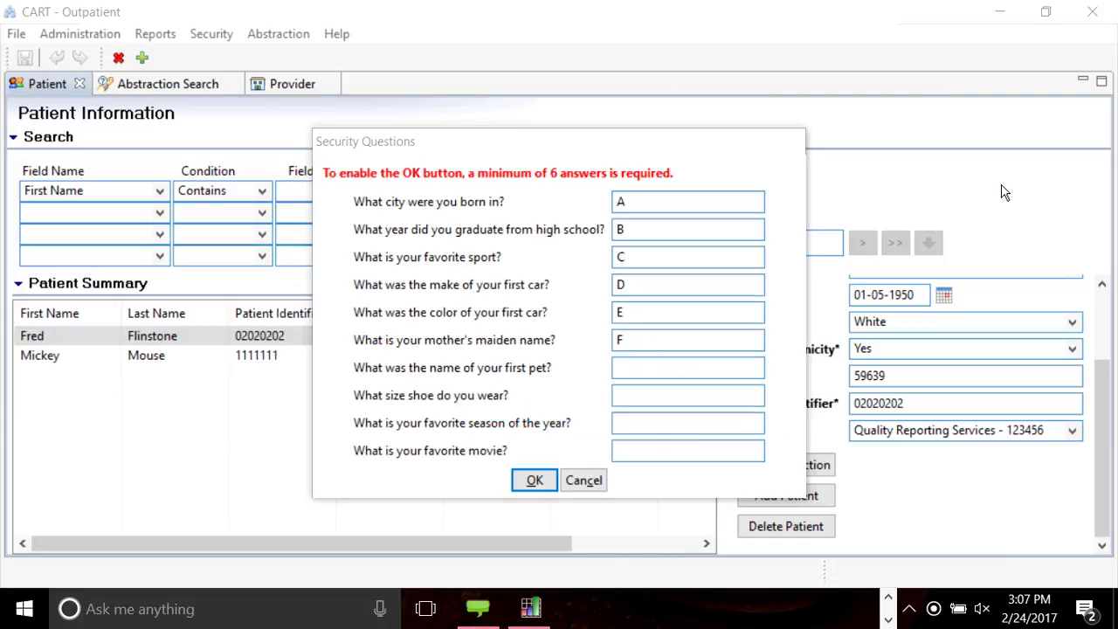
{"action": "left_click", "coordinate": [535, 479]}
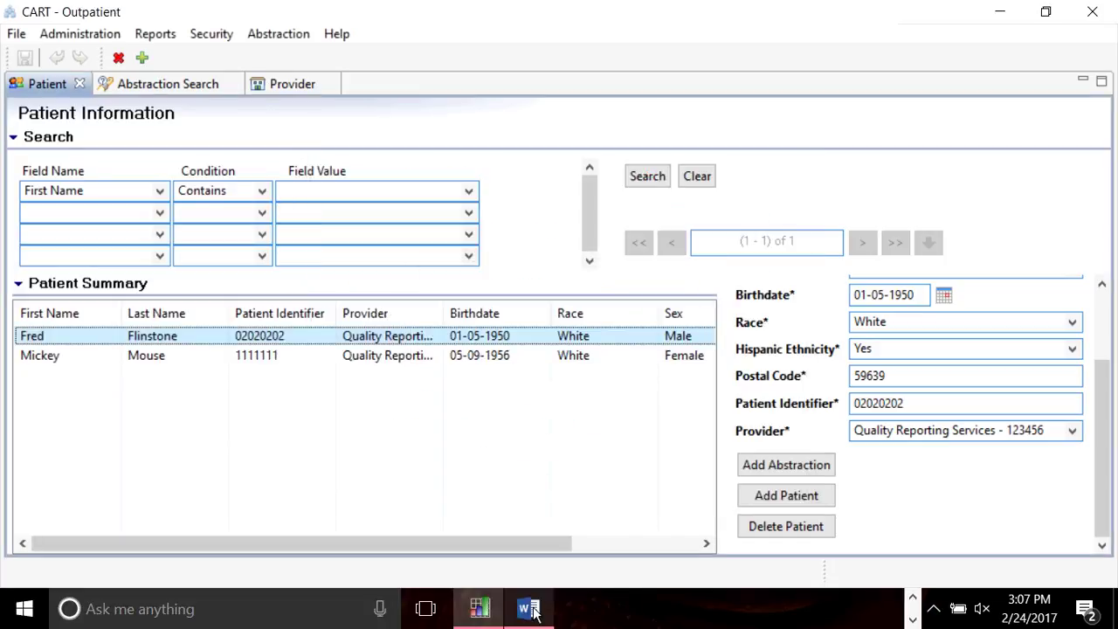
{"action": "left_click", "coordinate": [530, 609]}
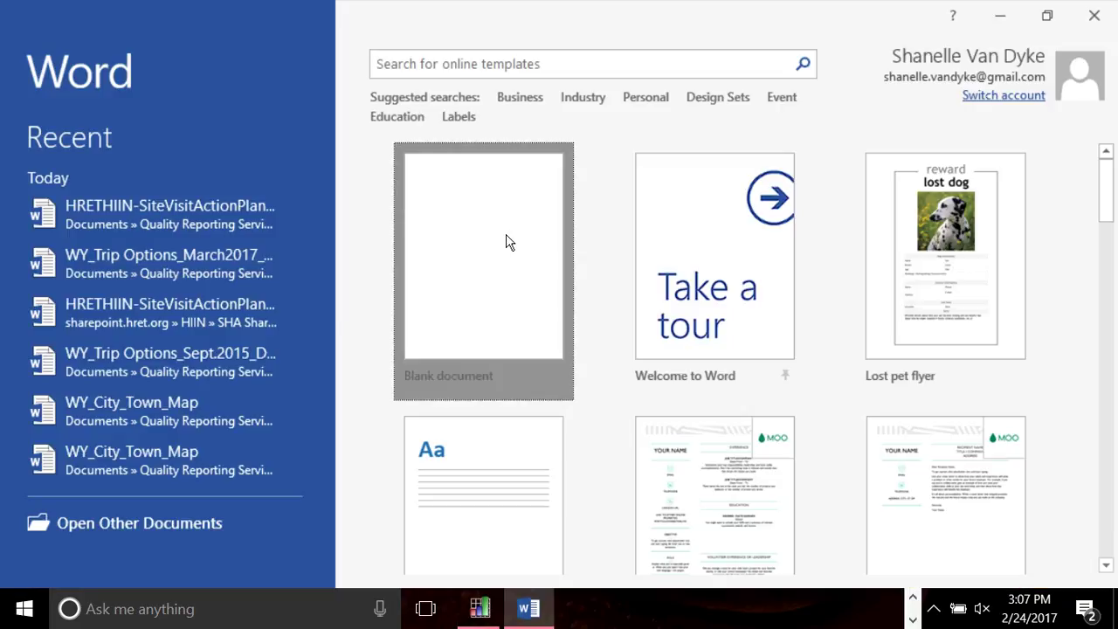
{"action": "left_click", "coordinate": [492, 262]}
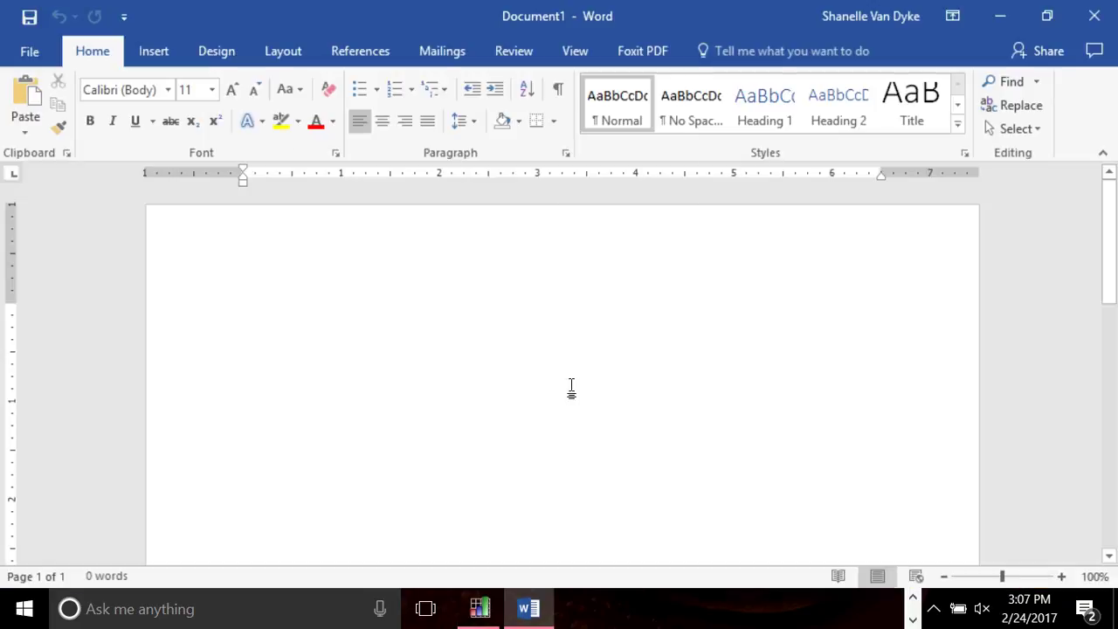
Paste the Security Questions screenshot into Document1 and minimize Word to return to CART.
{"action": "right_click", "coordinate": [572, 391]}
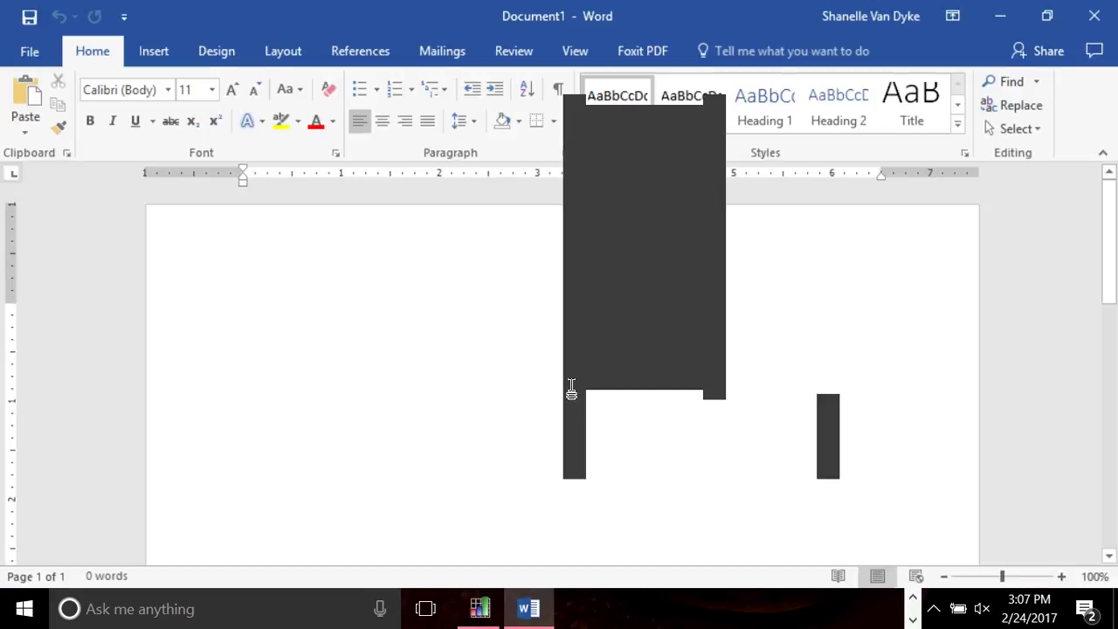
{"action": "left_click", "coordinate": [423, 364]}
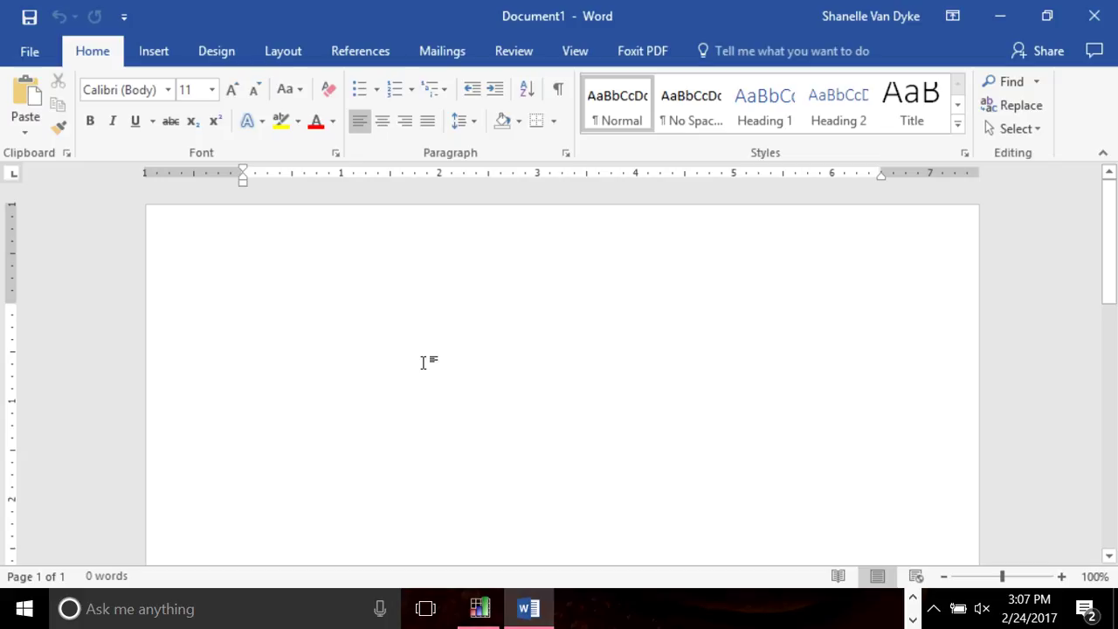
{"action": "key", "text": "ctrl+v"}
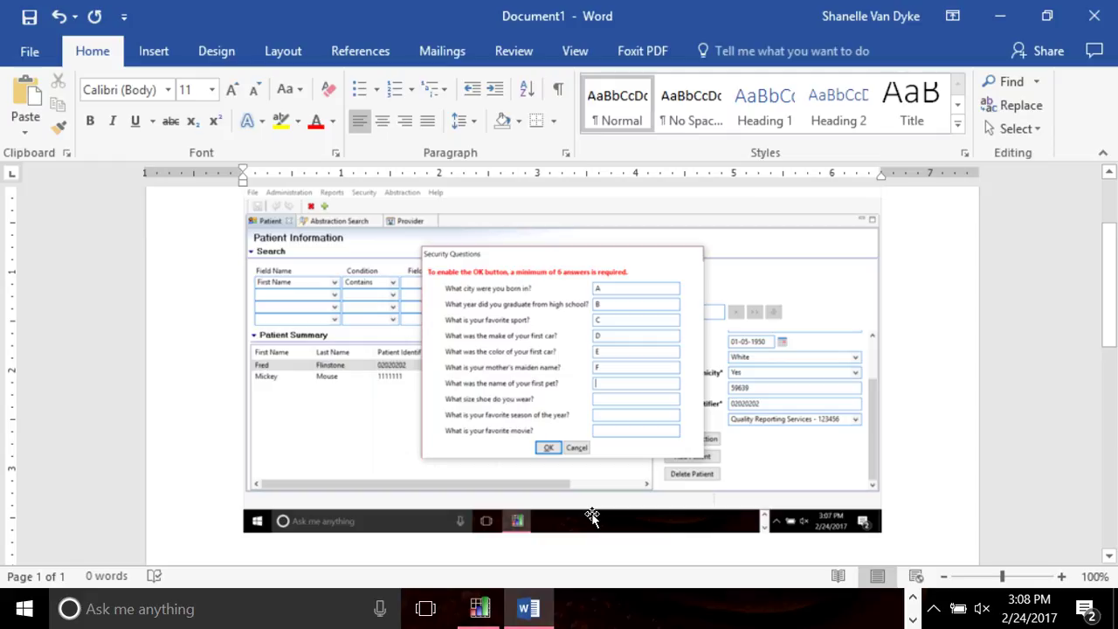
{"action": "left_click", "coordinate": [1002, 12]}
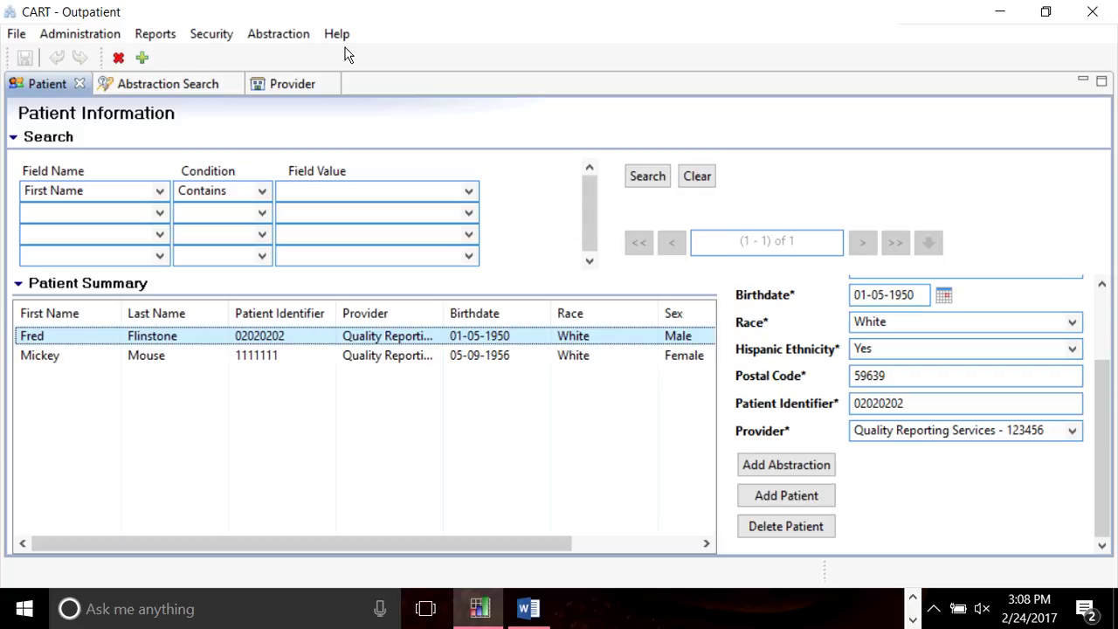
Log out, try Forgot Password without a user ID, and dismiss the required-ID error.
{"action": "left_click", "coordinate": [219, 35]}
{"action": "left_click", "coordinate": [262, 110]}
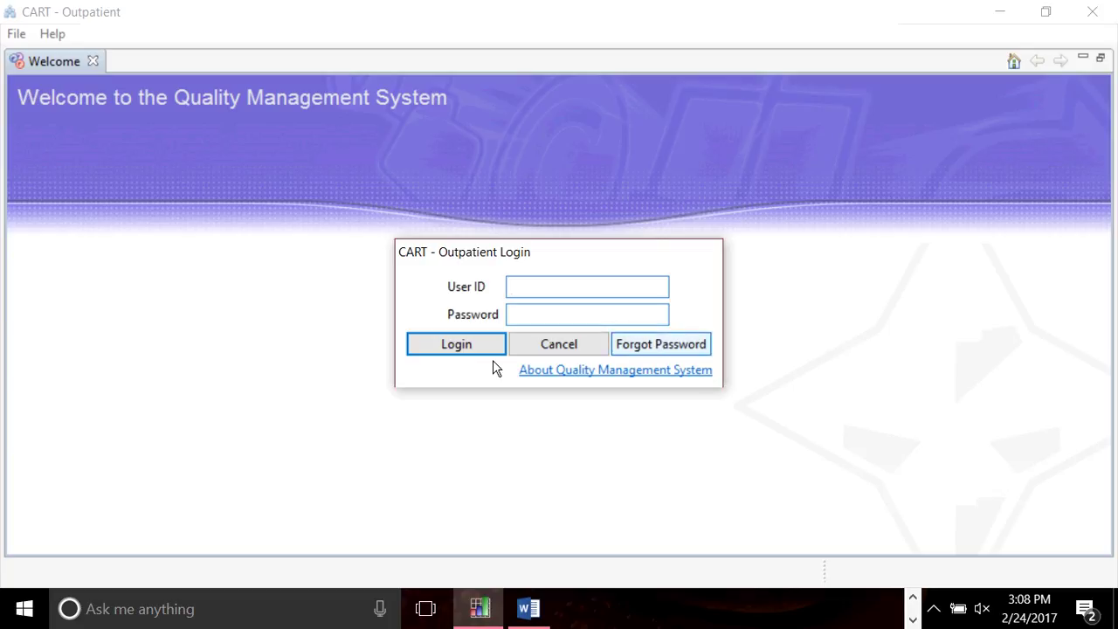
{"action": "left_click", "coordinate": [669, 348]}
{"action": "left_click", "coordinate": [669, 348]}
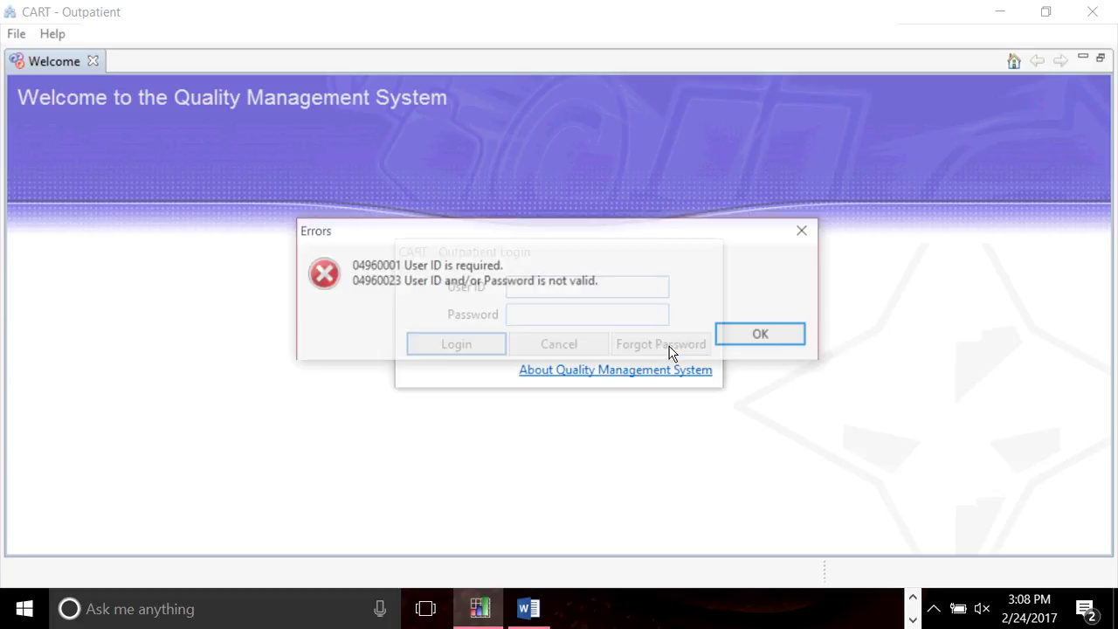
{"action": "left_click", "coordinate": [761, 335]}
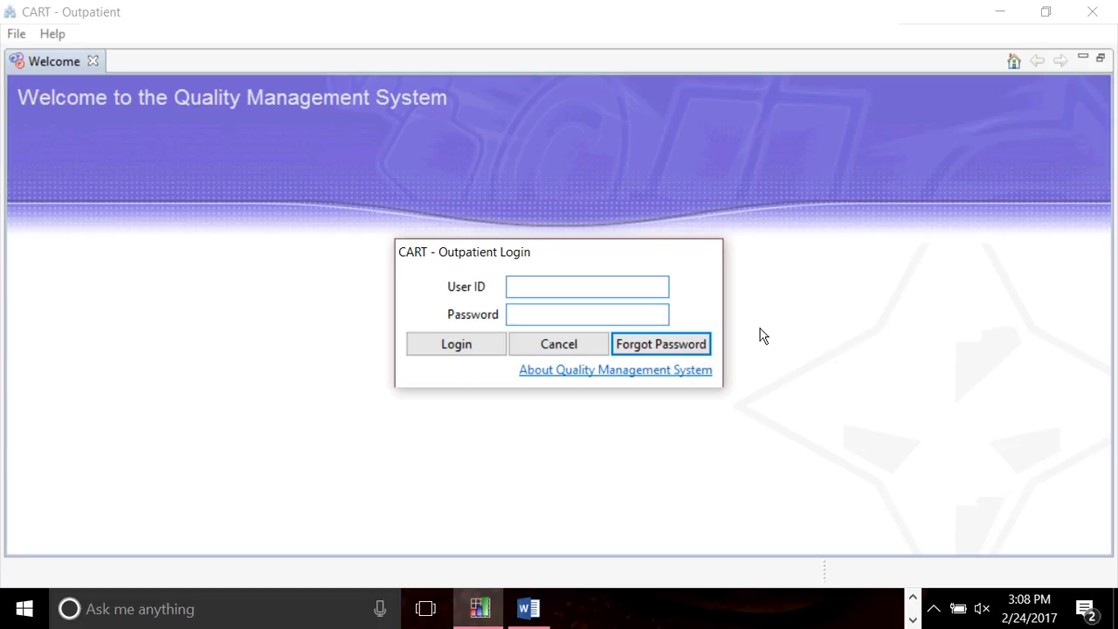
Enter the user ID for password recovery, view the security questions, then cancel back to login.
{"action": "left_click", "coordinate": [605, 292]}
{"action": "type", "text": "SVAND"}
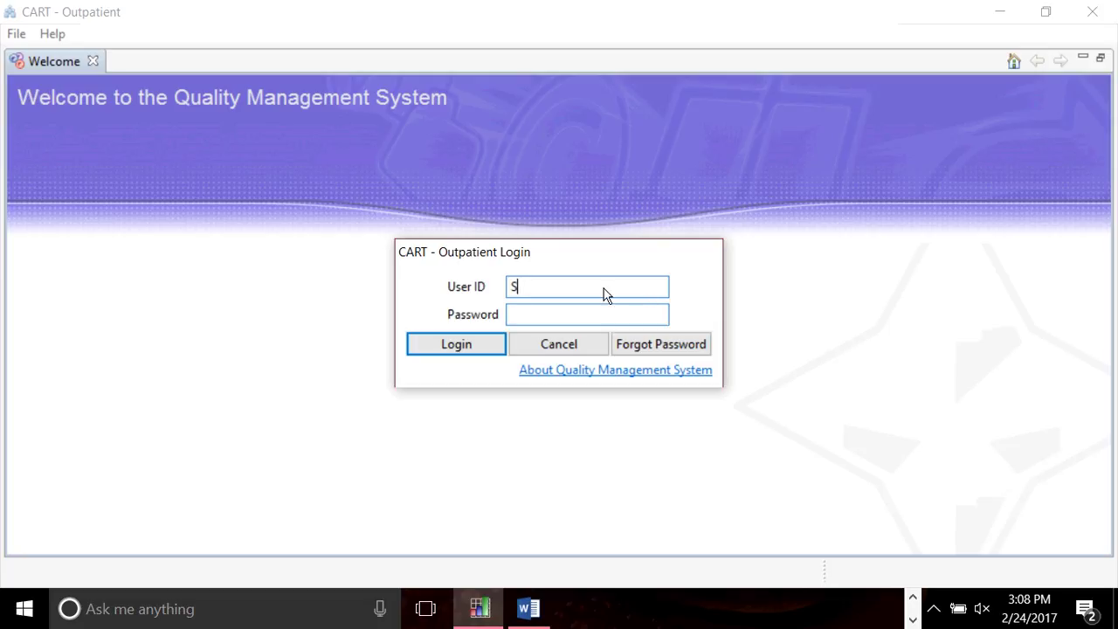
{"action": "key", "text": "BackSpace"}
{"action": "key", "text": "BackSpace"}
{"action": "key", "text": "BackSpace"}
{"action": "key", "text": "BackSpace"}
{"action": "key", "text": "BackSpace"}
{"action": "left_click", "coordinate": [690, 348]}
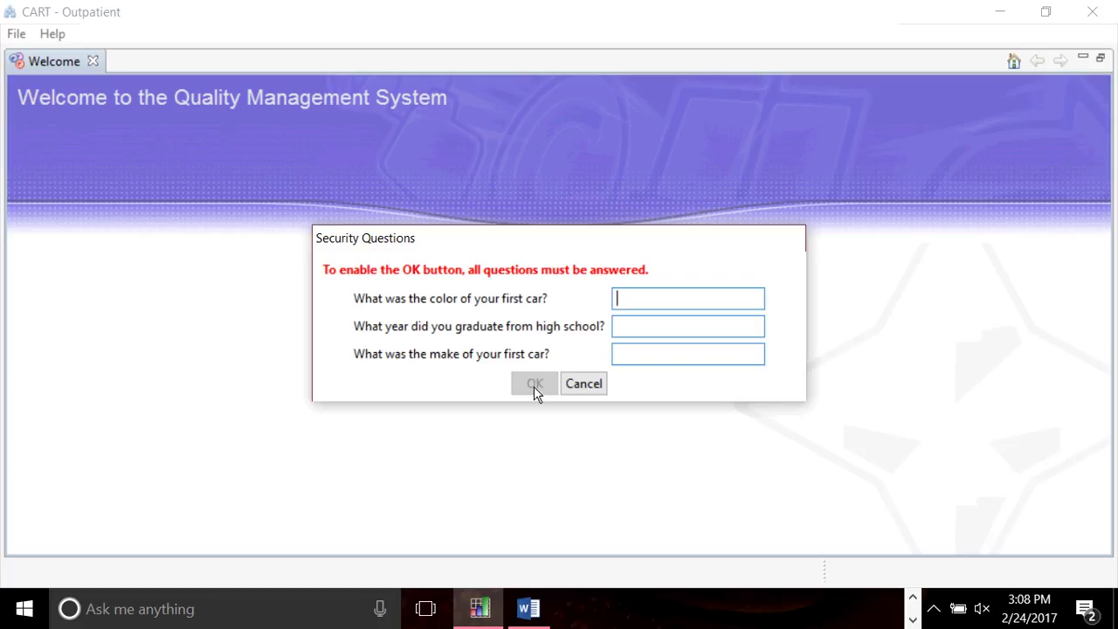
{"action": "left_click", "coordinate": [591, 385]}
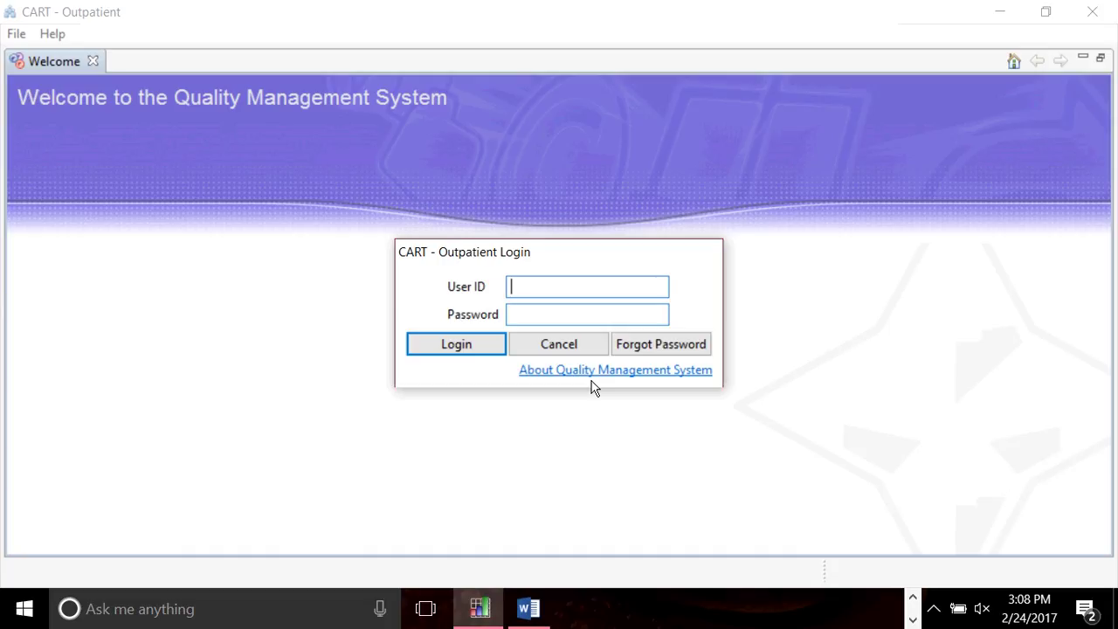
{"action": "left_click", "coordinate": [554, 377]}
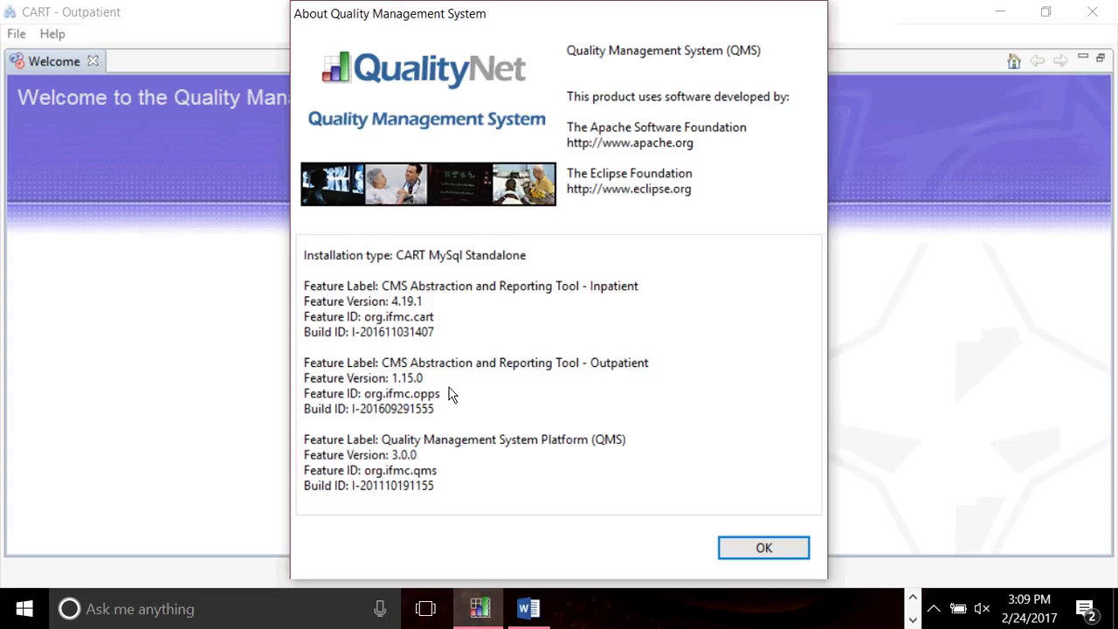
{"action": "left_click", "coordinate": [764, 548]}
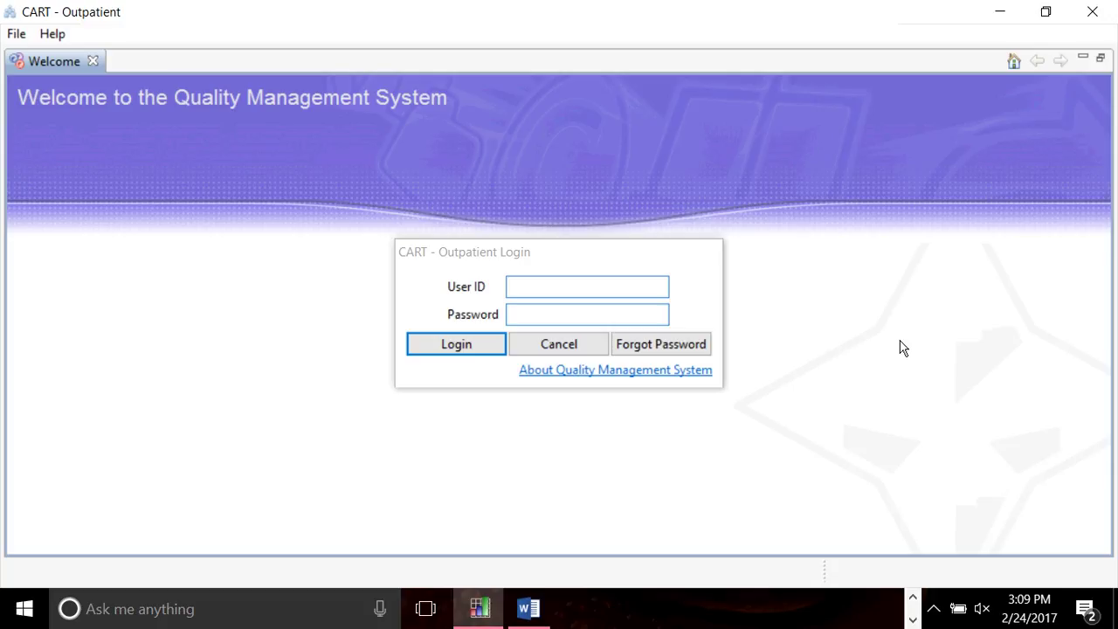
Log in with the user ID and password and accept the terms and conditions.
{"action": "left_click", "coordinate": [530, 294]}
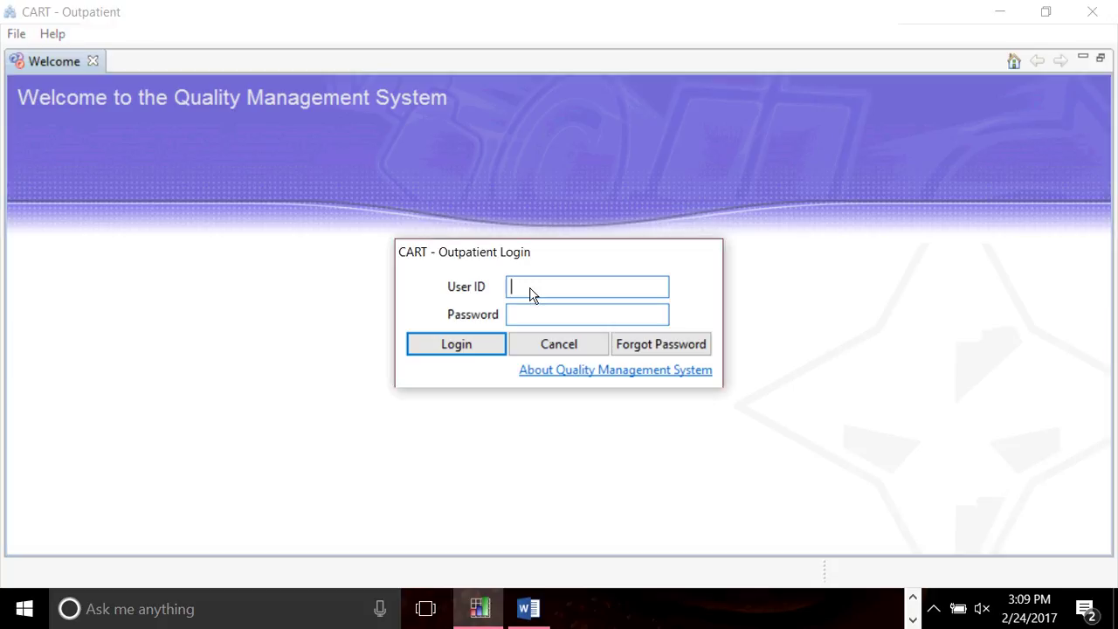
{"action": "key", "text": "Tab"}
{"action": "type", "text": "*******"}
{"action": "key", "text": "Return"}
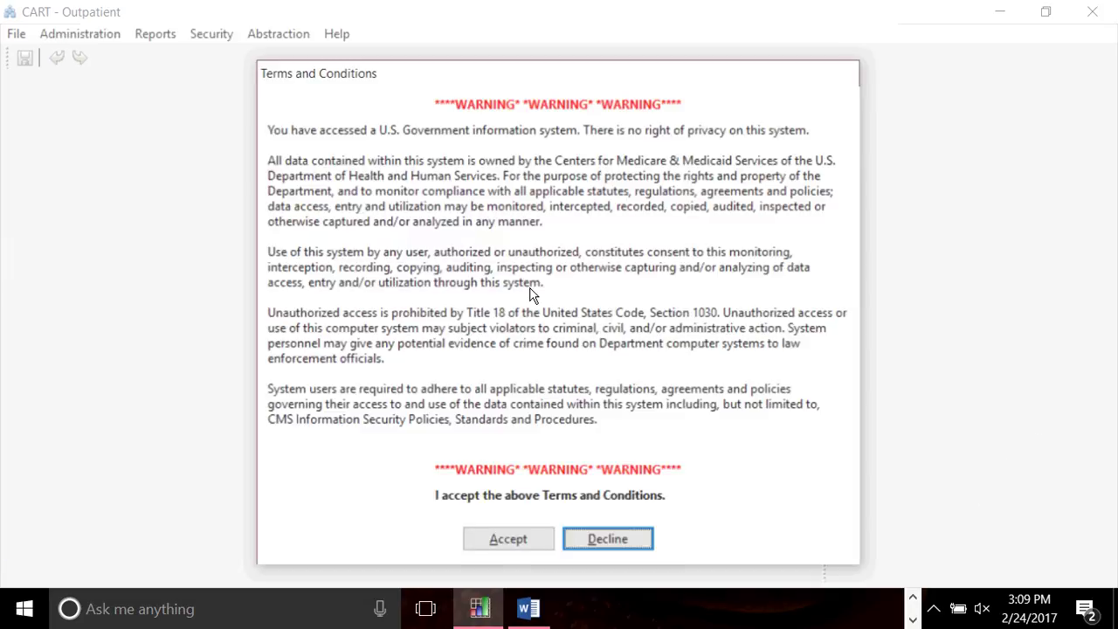
{"action": "left_click", "coordinate": [508, 539]}
Open Administration > Patient and search to list both test patients.
{"action": "left_click", "coordinate": [82, 34]}
{"action": "key", "text": "Down"}
{"action": "key", "text": "Down"}
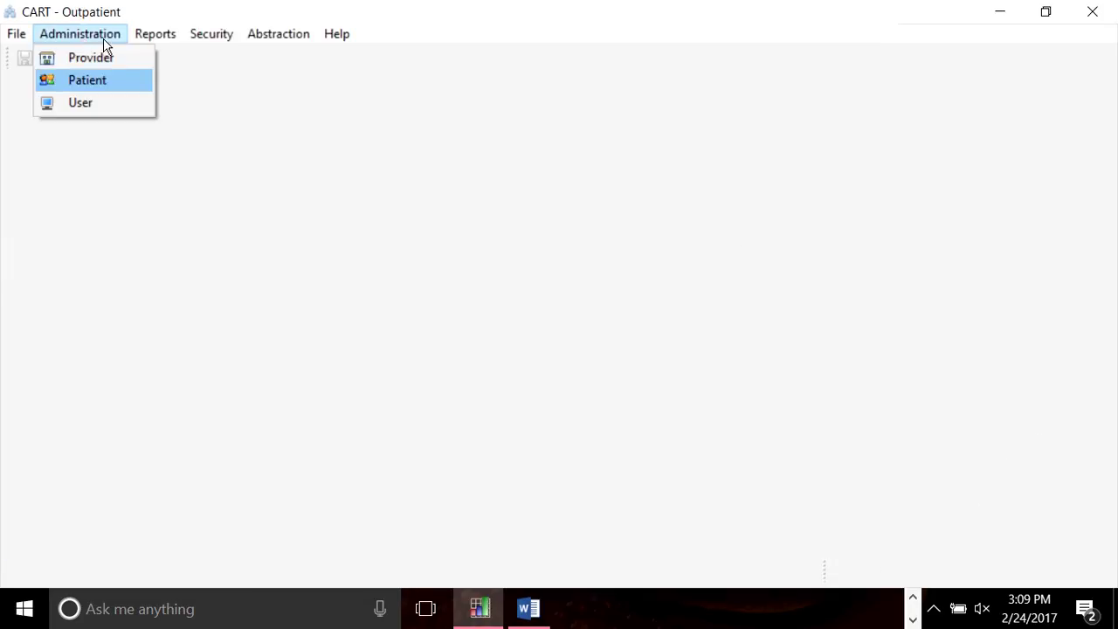
{"action": "left_click", "coordinate": [111, 82]}
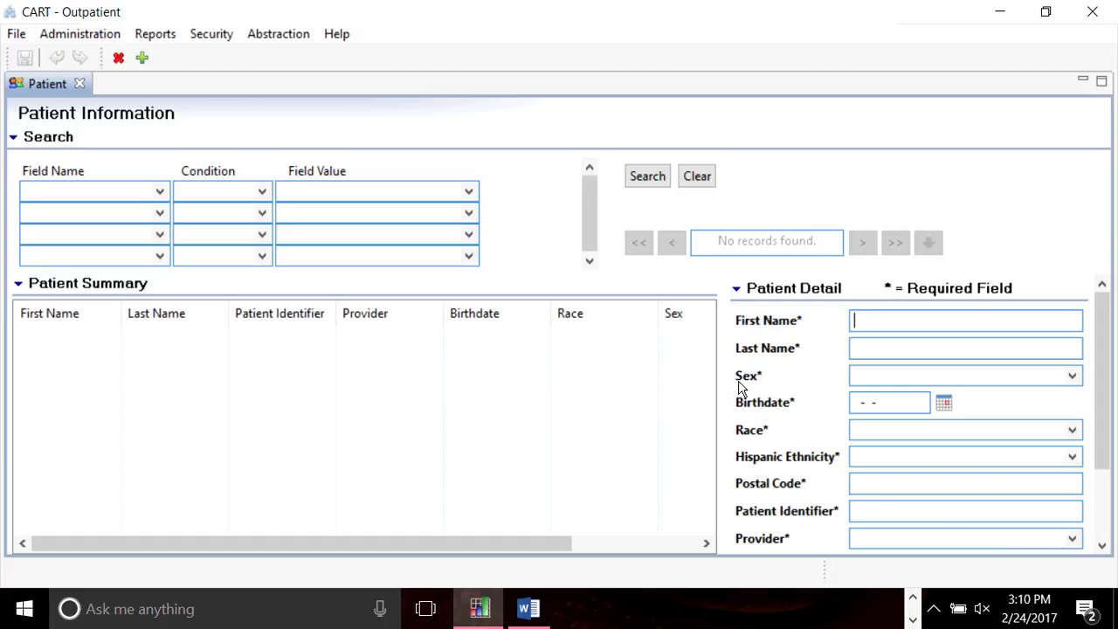
{"action": "left_click", "coordinate": [660, 186]}
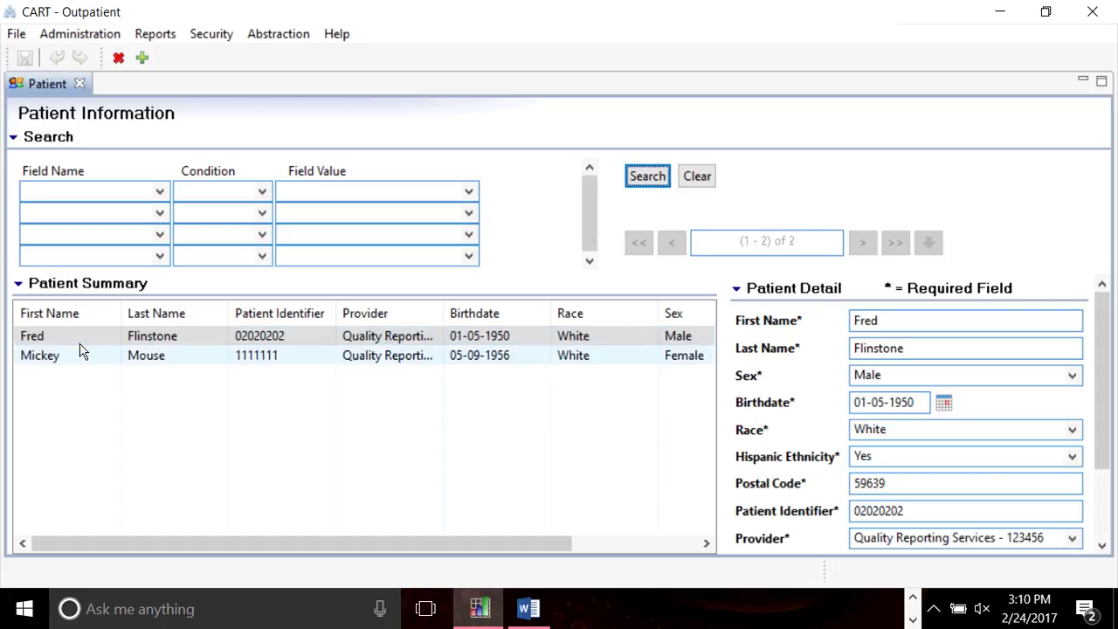
Start a new abstraction for the second patient with encounter date 01-01-2018 and arrival time 0100.
{"action": "left_click", "coordinate": [81, 351]}
{"action": "double_click", "coordinate": [80, 351]}
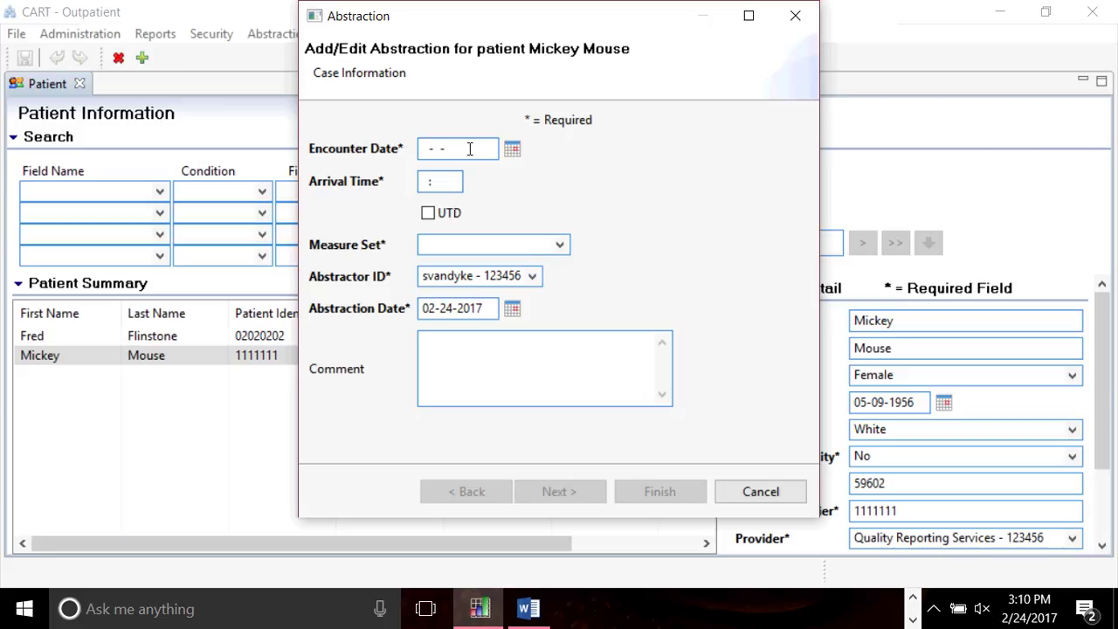
{"action": "type", "text": "01-01-2018"}
{"action": "key", "text": "Tab"}
{"action": "type", "text": "0100"}
{"action": "key", "text": "Tab"}
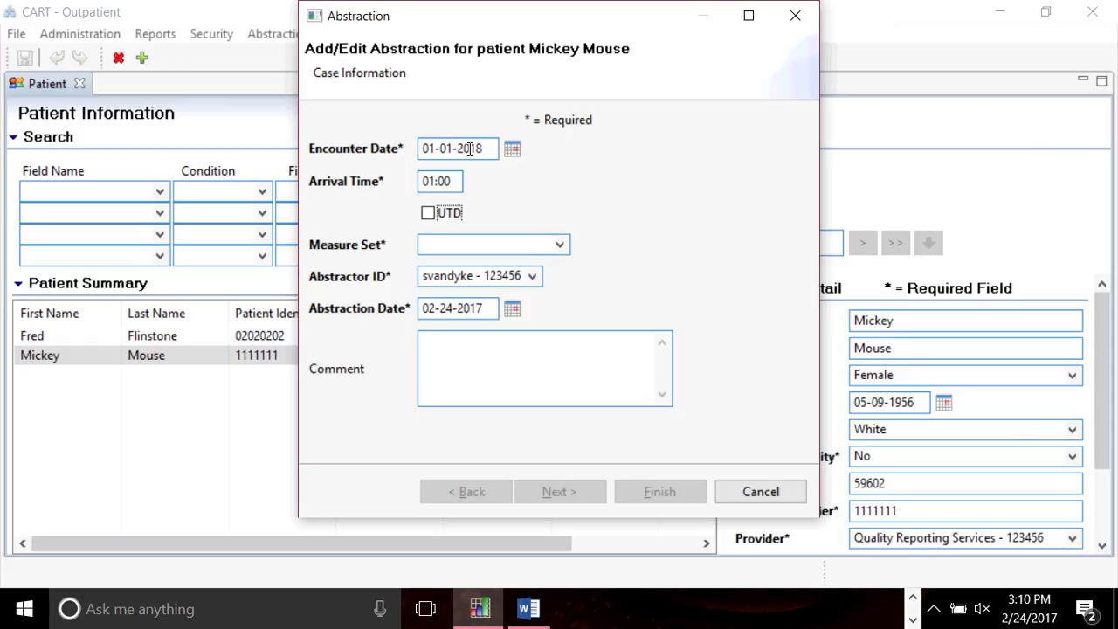
Check the Measure Set list, find it empty, and cancel the abstraction.
{"action": "left_click", "coordinate": [551, 271]}
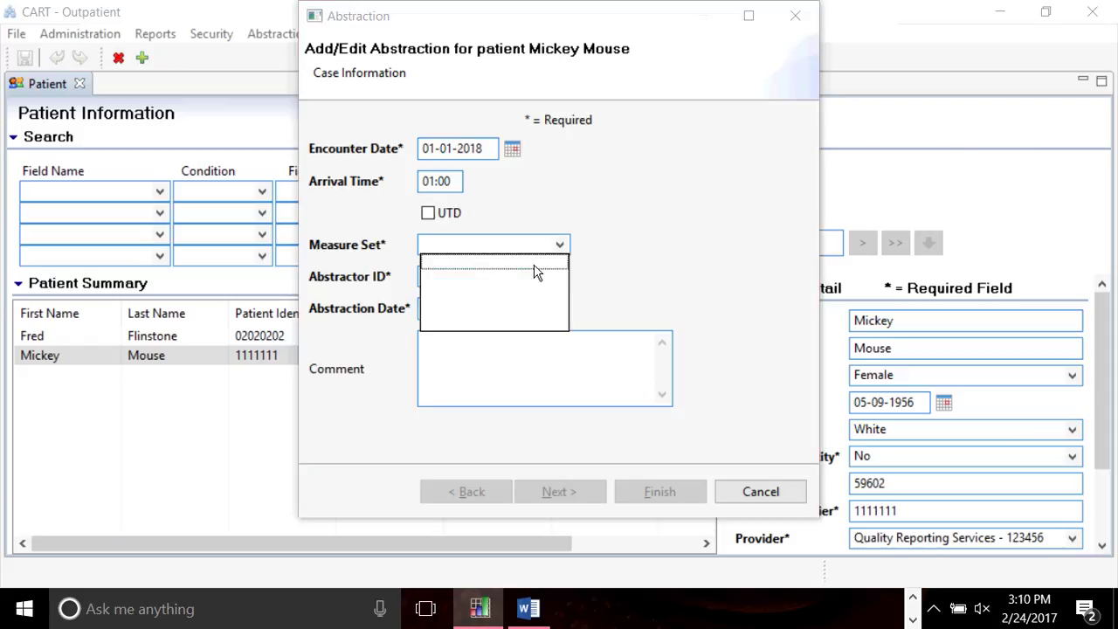
{"action": "left_click", "coordinate": [535, 270]}
{"action": "left_click", "coordinate": [515, 245]}
{"action": "left_click", "coordinate": [559, 245]}
{"action": "left_click", "coordinate": [766, 485]}
{"action": "left_click", "coordinate": [769, 486]}
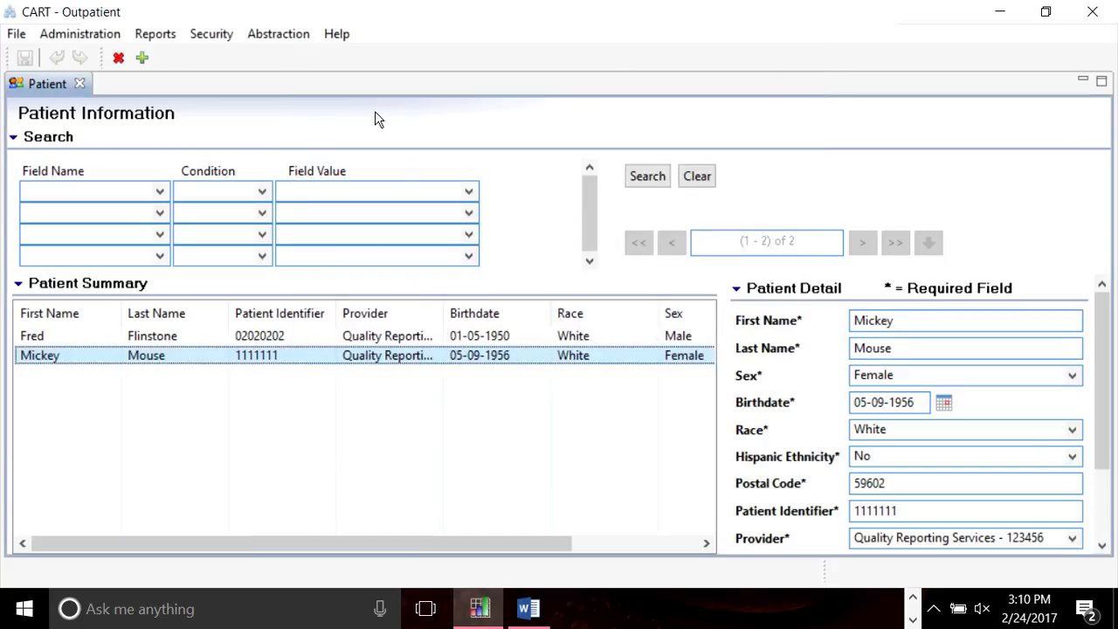
Open Provider Information and pick the 01/01/2017 - 12/31/2017 (1.16) time period.
{"action": "left_click", "coordinate": [87, 33]}
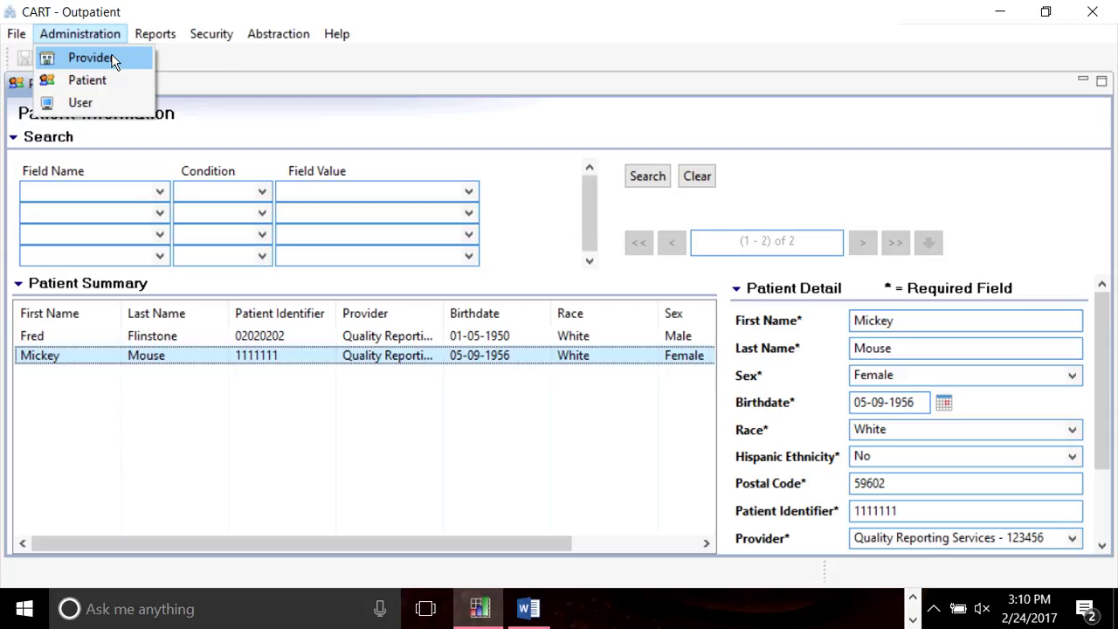
{"action": "left_click", "coordinate": [111, 53]}
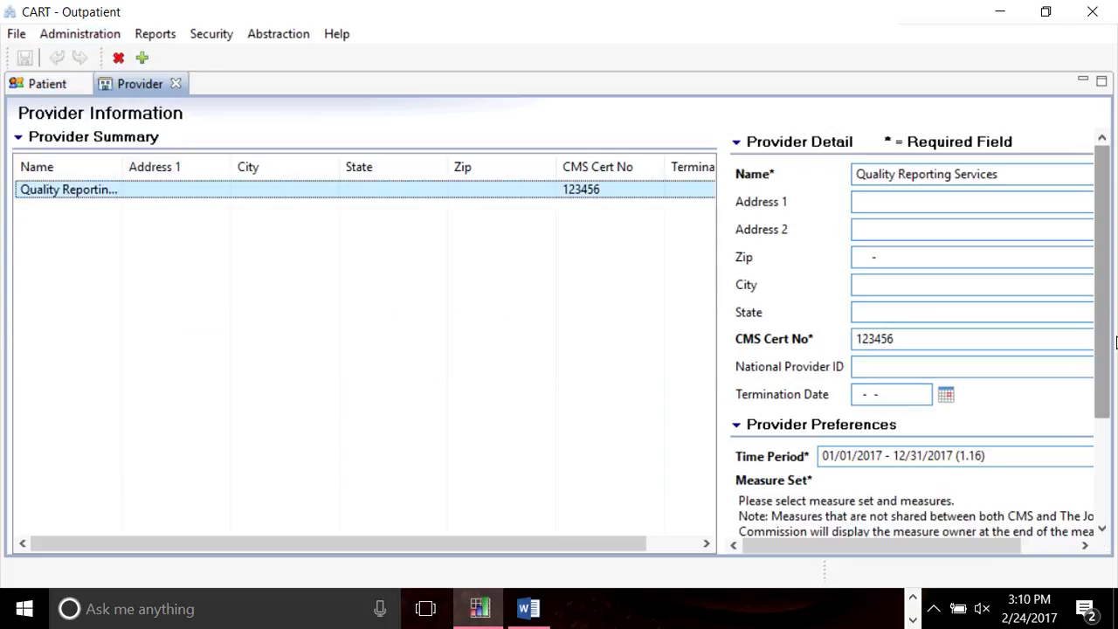
{"action": "scroll", "coordinate": [1115, 343], "scroll_direction": "down", "scroll_amount": 3}
{"action": "scroll", "coordinate": [1115, 343], "scroll_direction": "down", "scroll_amount": 1}
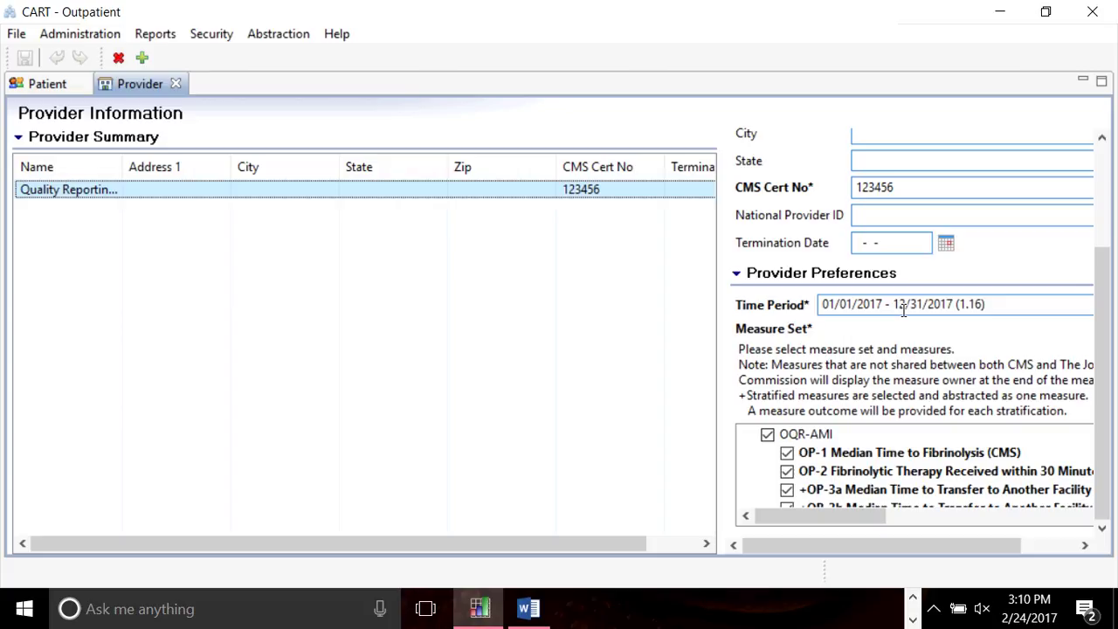
{"action": "left_click", "coordinate": [838, 302]}
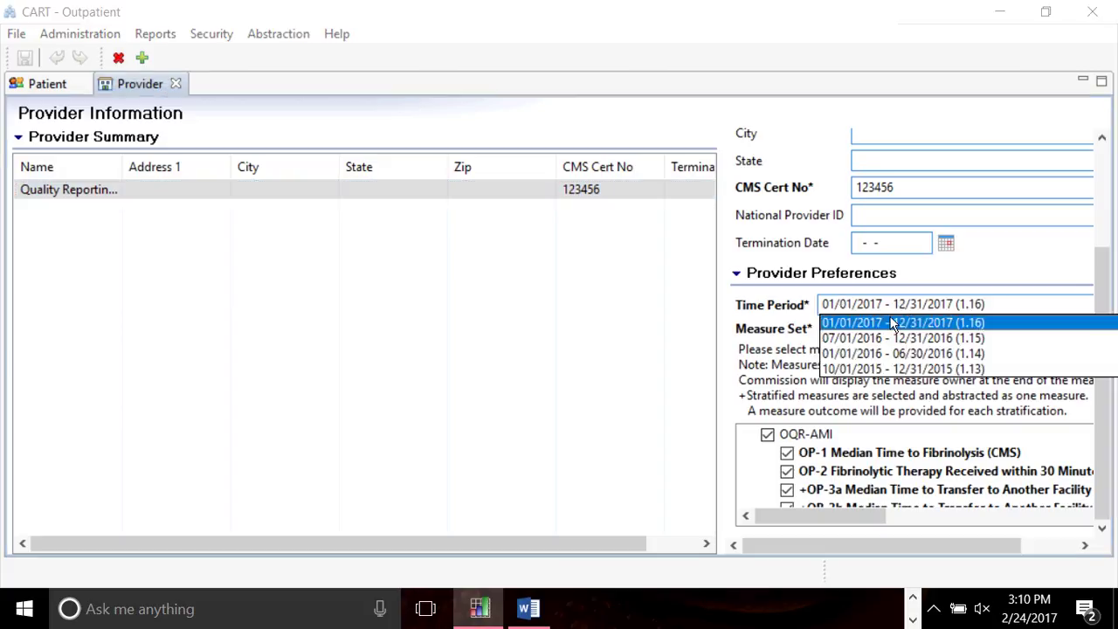
{"action": "left_click", "coordinate": [892, 324]}
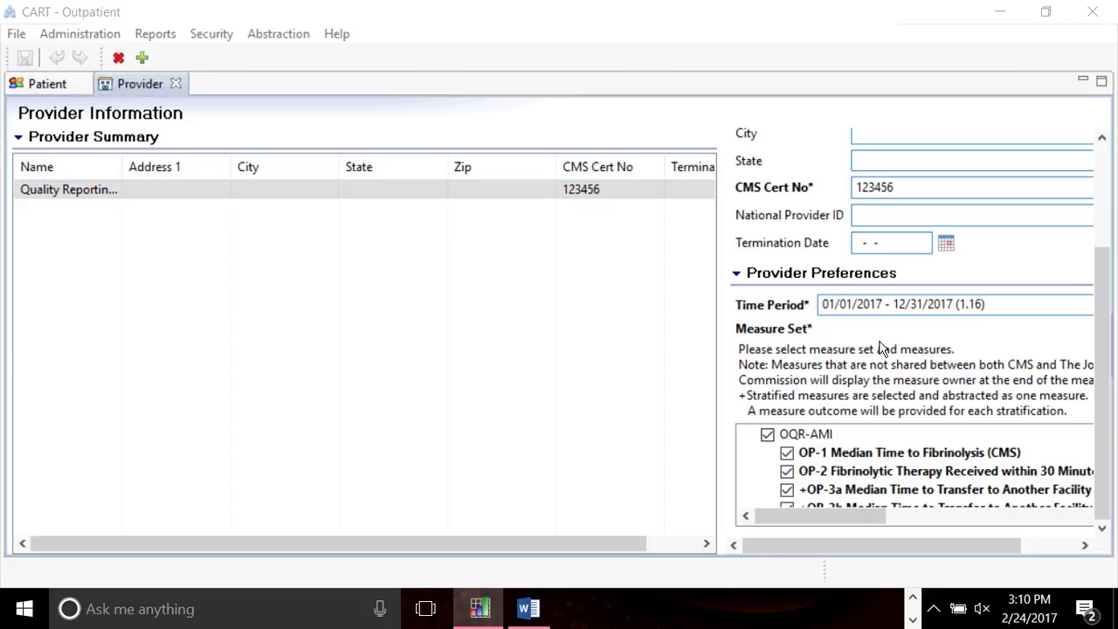
Switch the time period to 07/01/2016 - 12/31/2016 (1.15), then close the provider without saving.
{"action": "scroll", "coordinate": [952, 310], "scroll_direction": "down", "scroll_amount": 1}
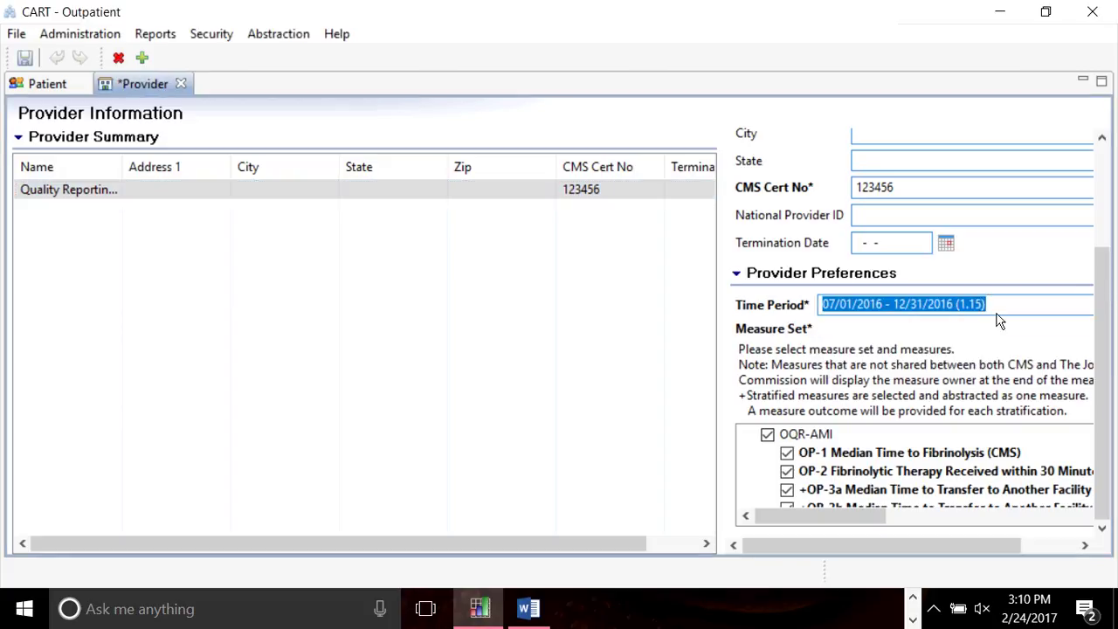
{"action": "left_click", "coordinate": [998, 305]}
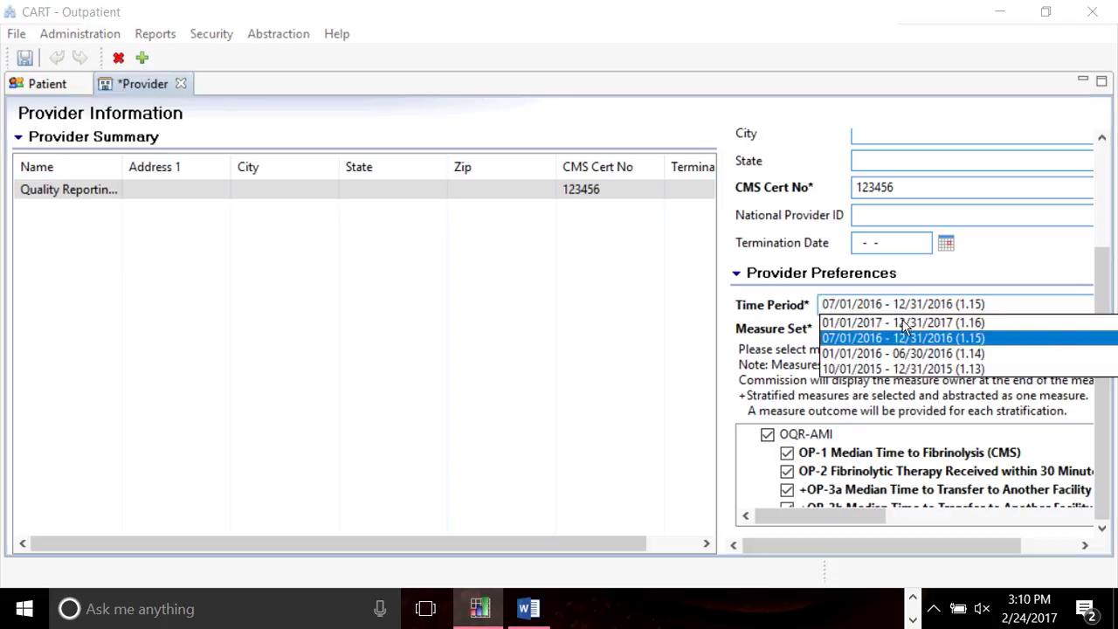
{"action": "left_click", "coordinate": [905, 332]}
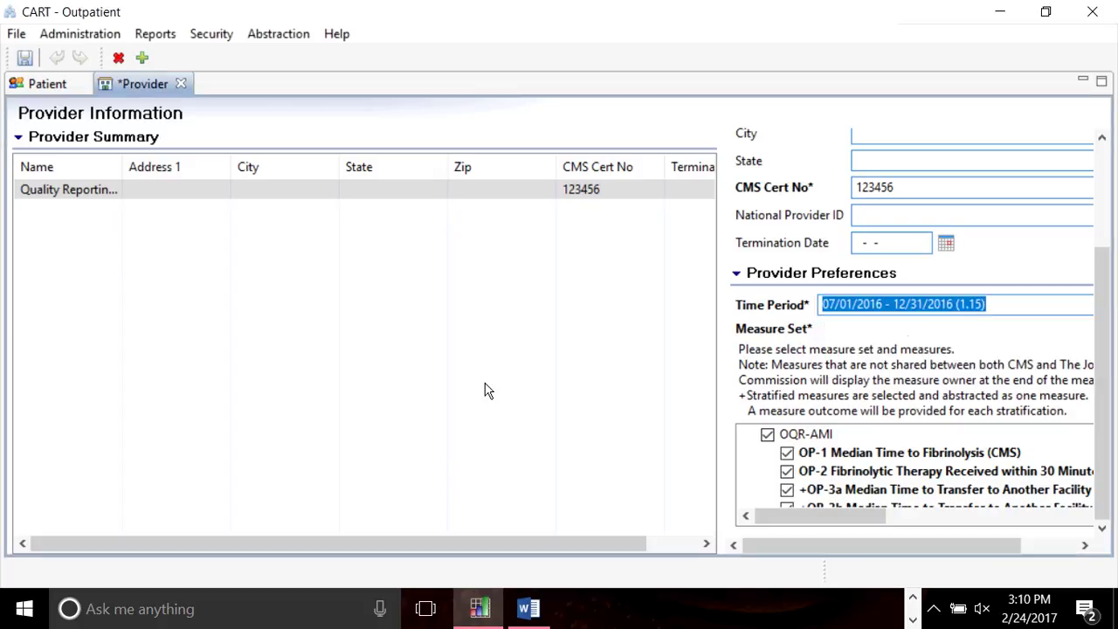
{"action": "left_click", "coordinate": [181, 84]}
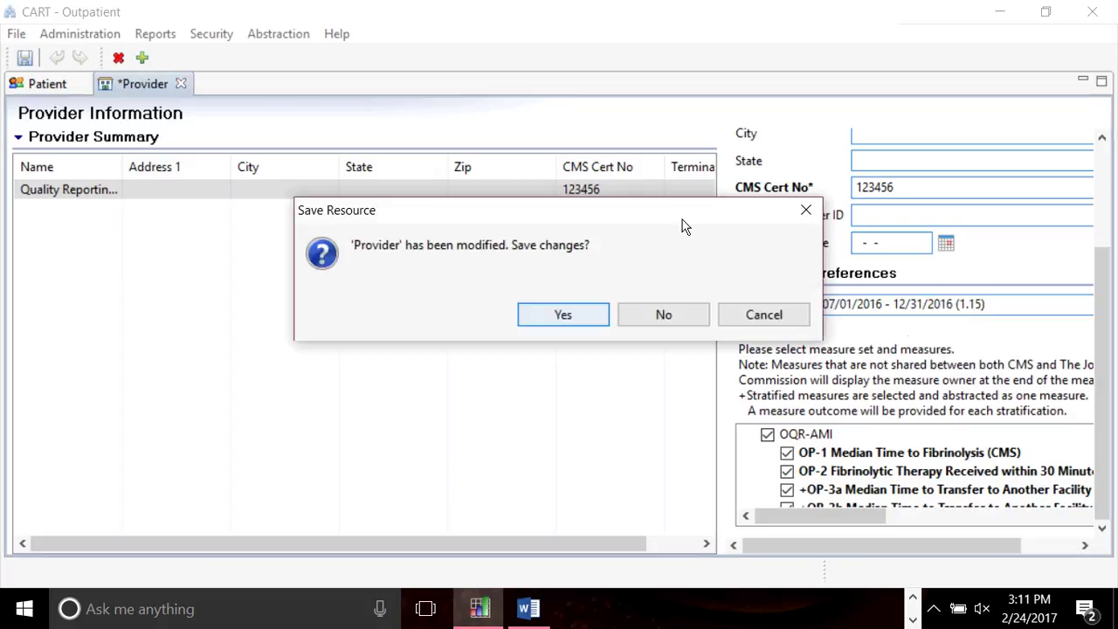
{"action": "left_click", "coordinate": [655, 315]}
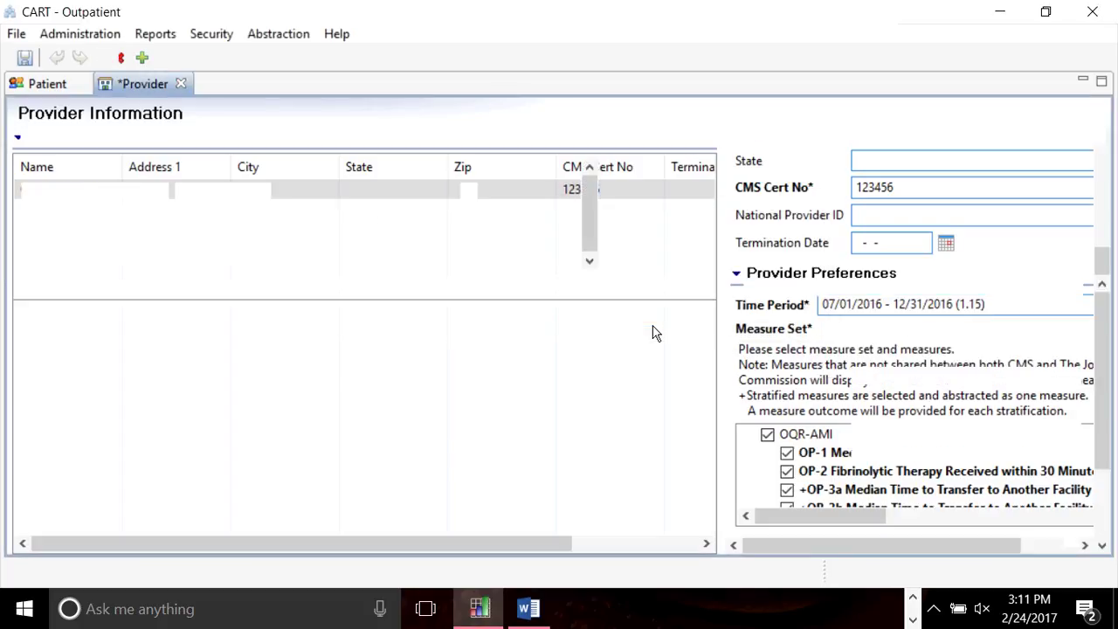
Log out of CART - Outpatient via Security and dismiss the Outpatient login prompt.
{"action": "left_click", "coordinate": [218, 35]}
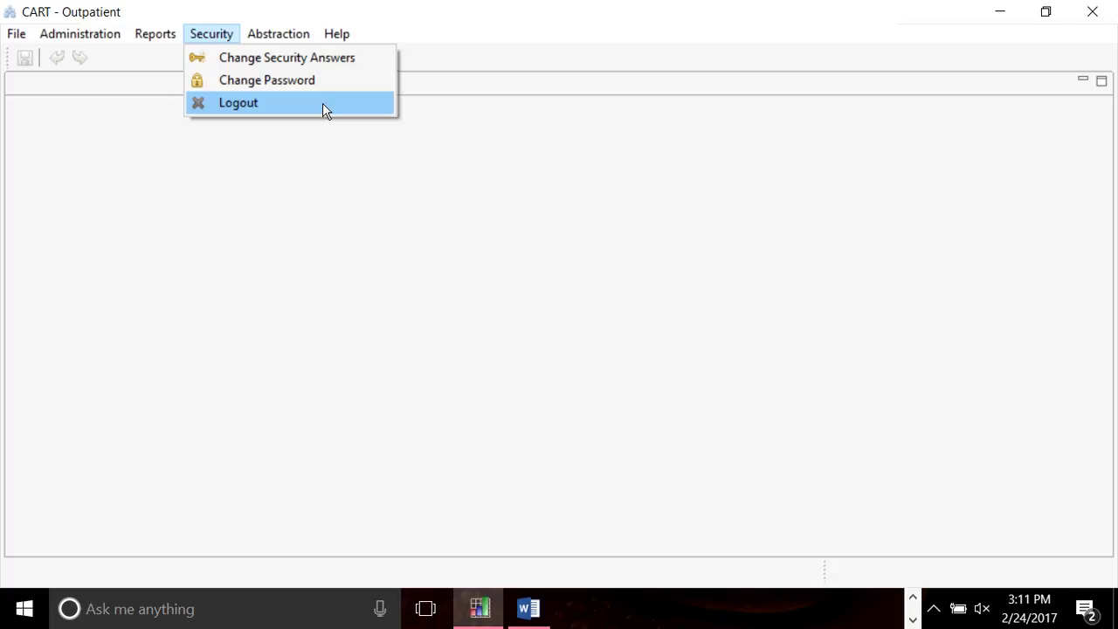
{"action": "left_click", "coordinate": [323, 103]}
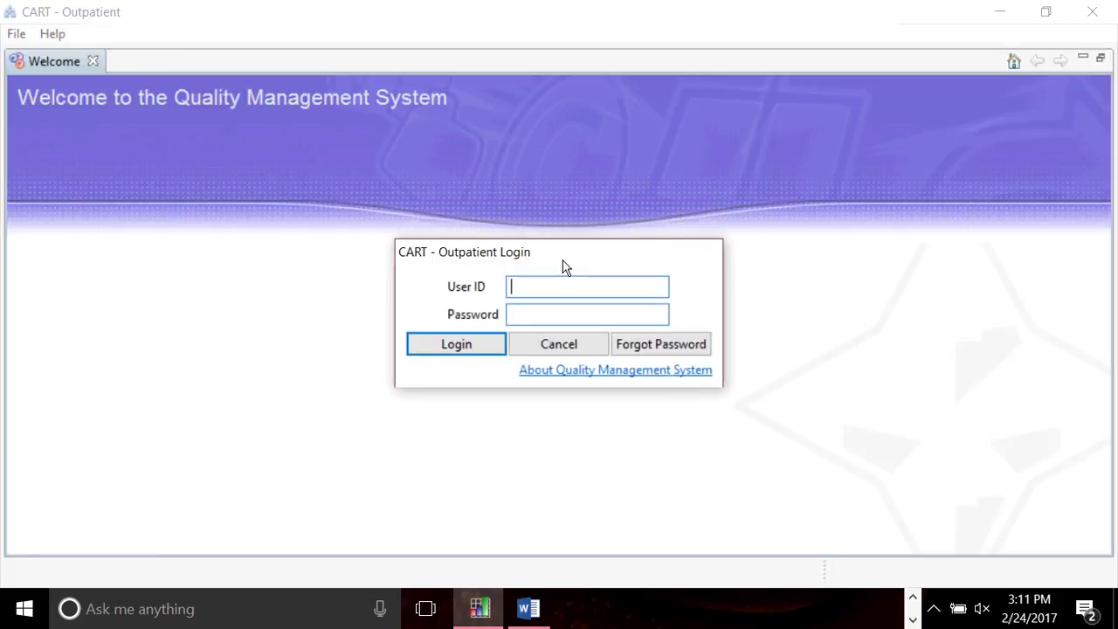
{"action": "key", "text": "Escape"}
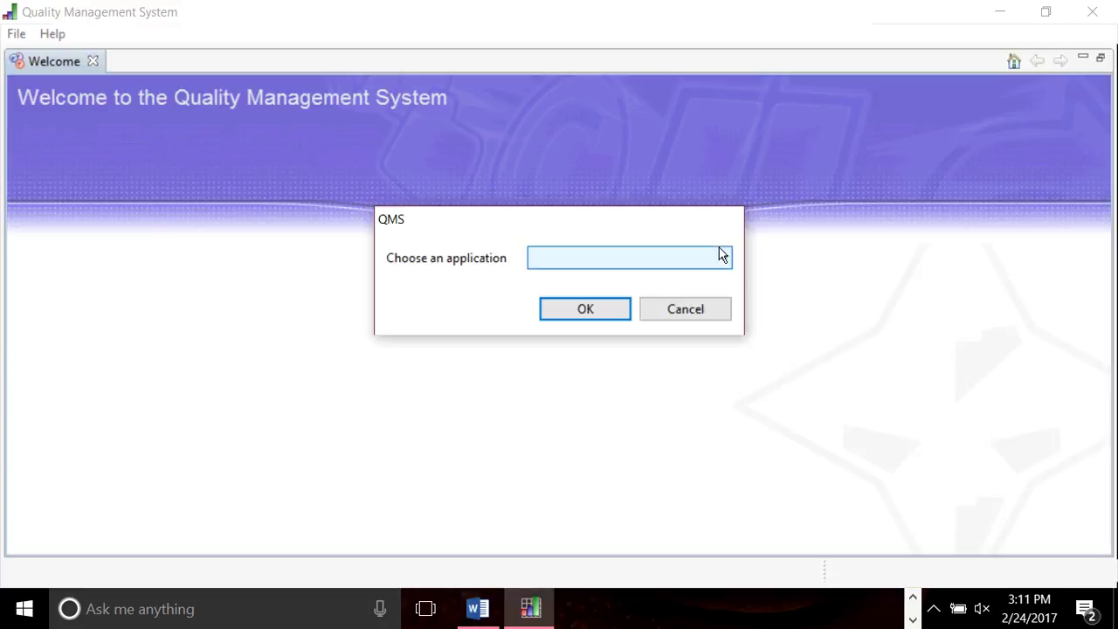
Choose CART - Inpatient from the Choose an application list and launch it.
{"action": "left_click", "coordinate": [721, 255]}
{"action": "left_click", "coordinate": [696, 276]}
{"action": "left_click", "coordinate": [616, 310]}
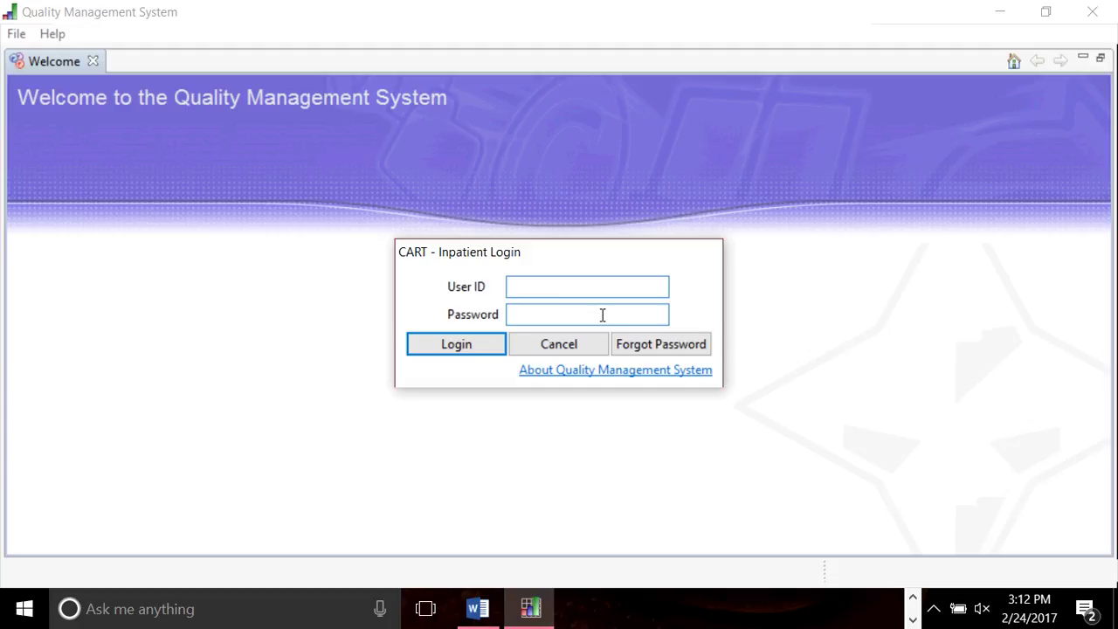
Log in to CART - Inpatient with the user ID and password and accept the terms and conditions.
{"action": "key", "text": "Tab"}
{"action": "type", "text": "********"}
{"action": "key", "text": "Return"}
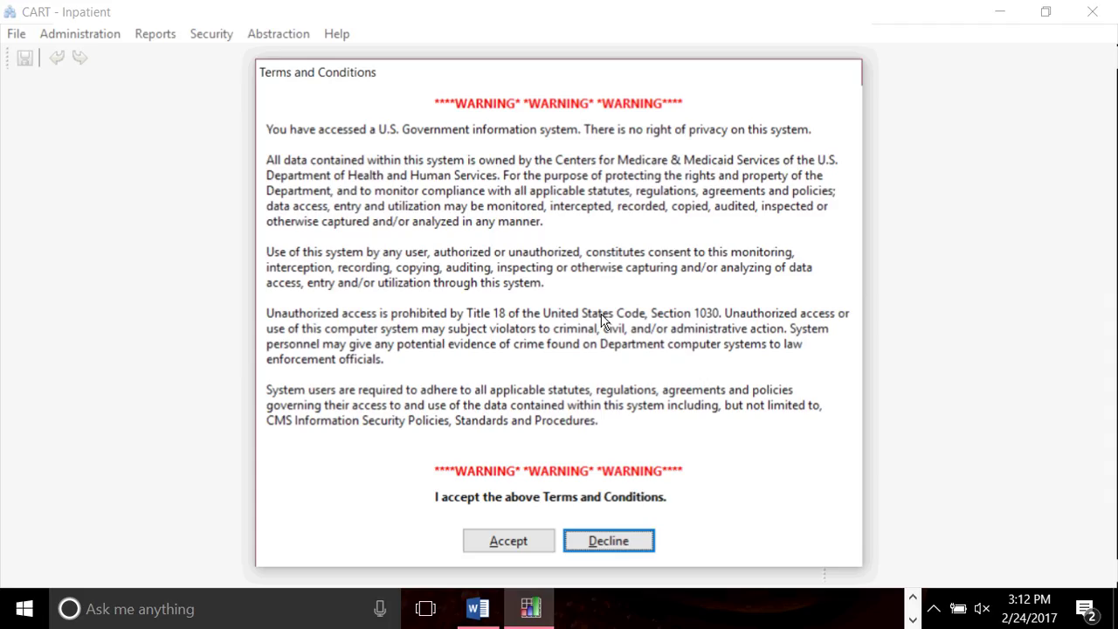
{"action": "left_click", "coordinate": [524, 541]}
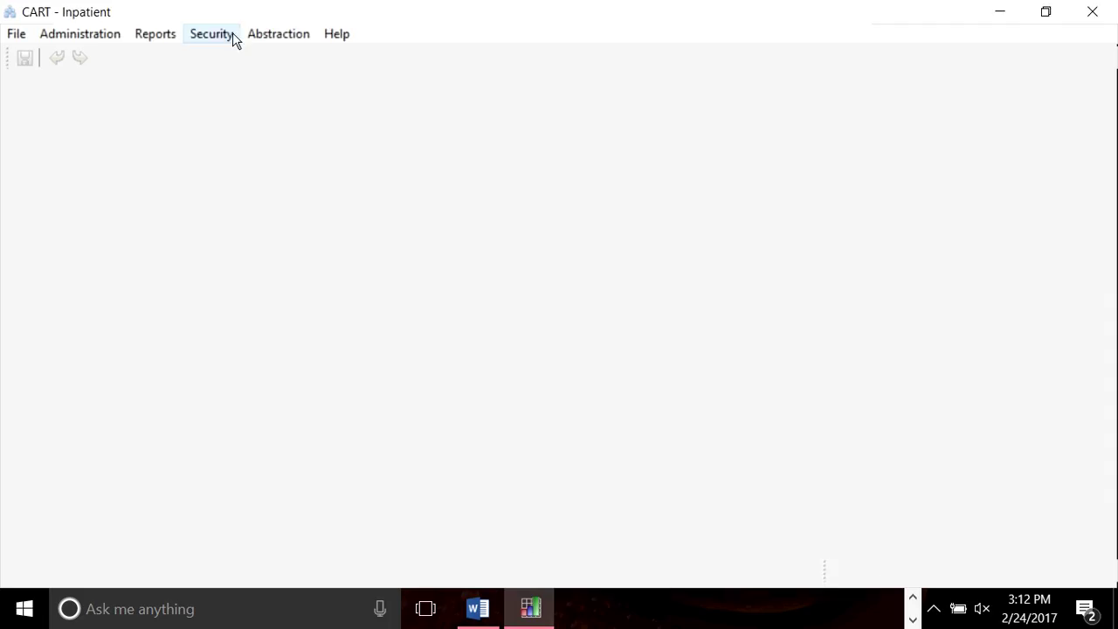
{"action": "left_click", "coordinate": [82, 42]}
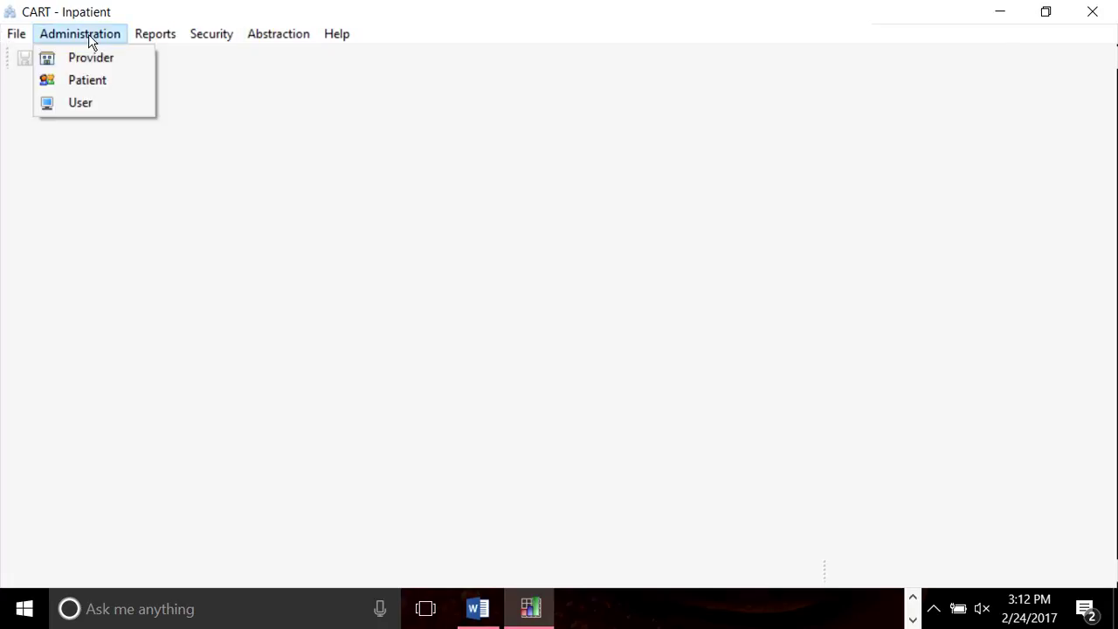
Open the Patient, User and Provider screens from the Administration menu.
{"action": "left_click", "coordinate": [101, 83]}
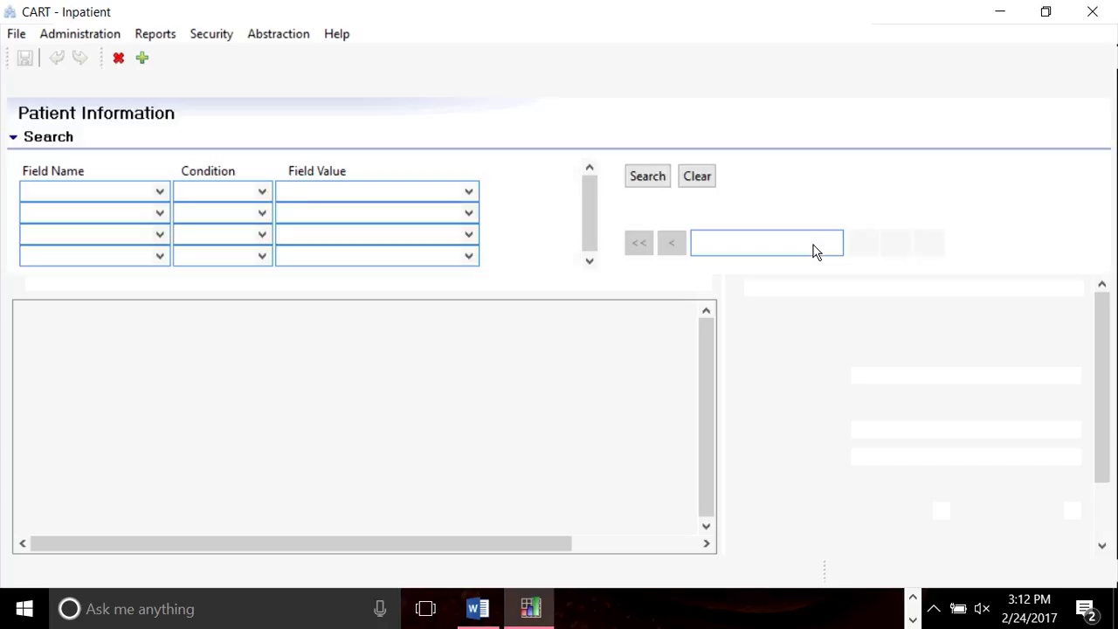
{"action": "left_click", "coordinate": [92, 35]}
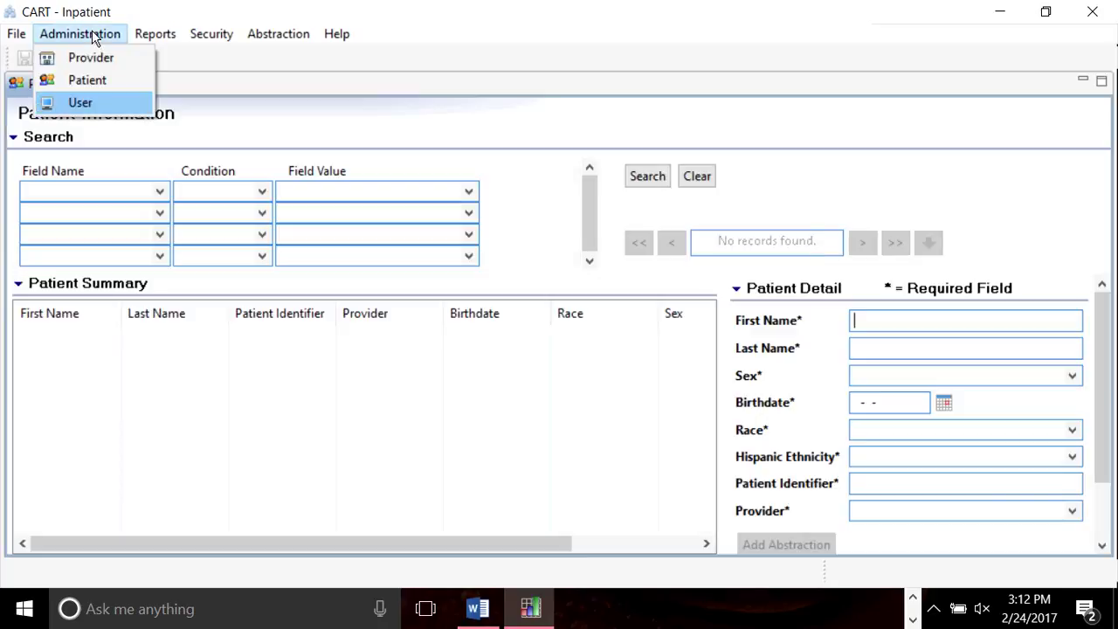
{"action": "left_click", "coordinate": [91, 101]}
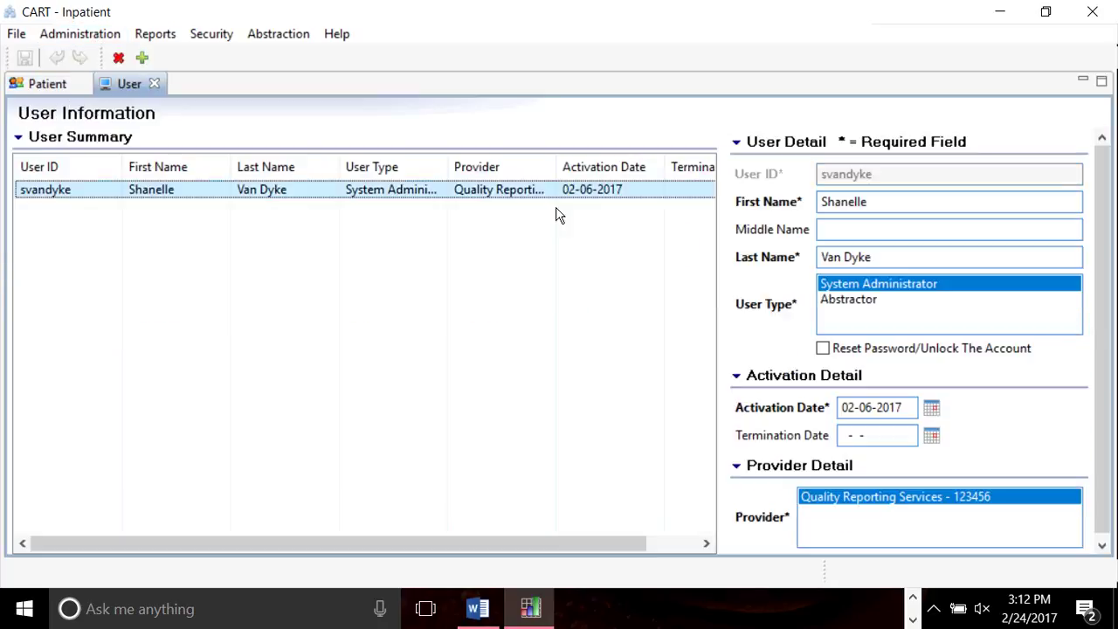
{"action": "left_click", "coordinate": [111, 33]}
{"action": "left_click", "coordinate": [102, 55]}
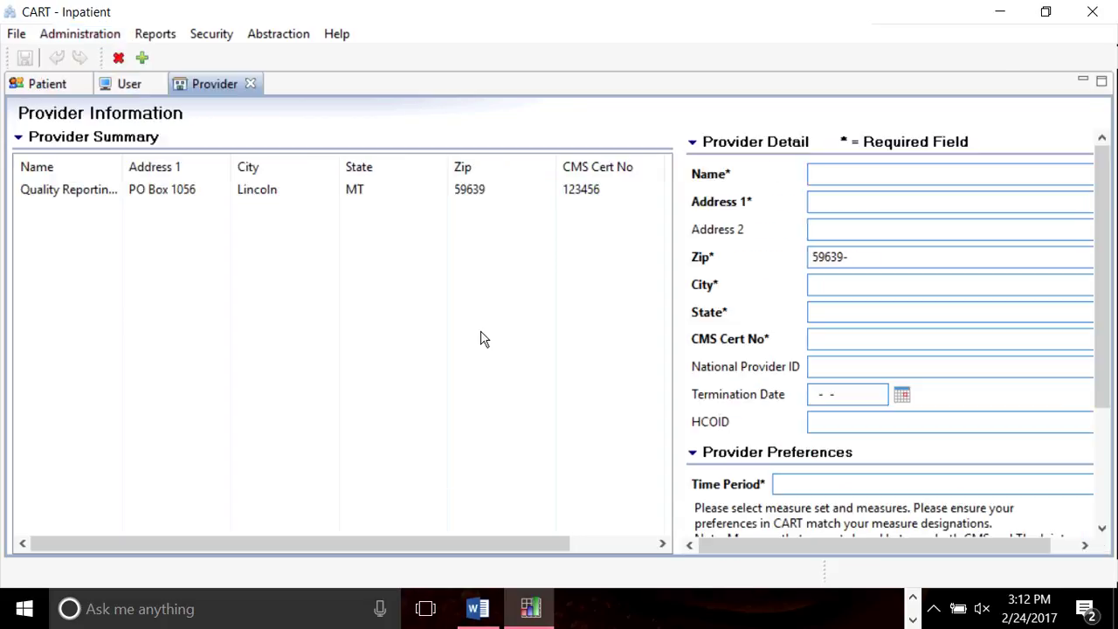
Load the Quality Reporting Services provider's details with the 01/01/2017 - 12/31/2017 (1.19) time period.
{"action": "left_click", "coordinate": [1102, 528]}
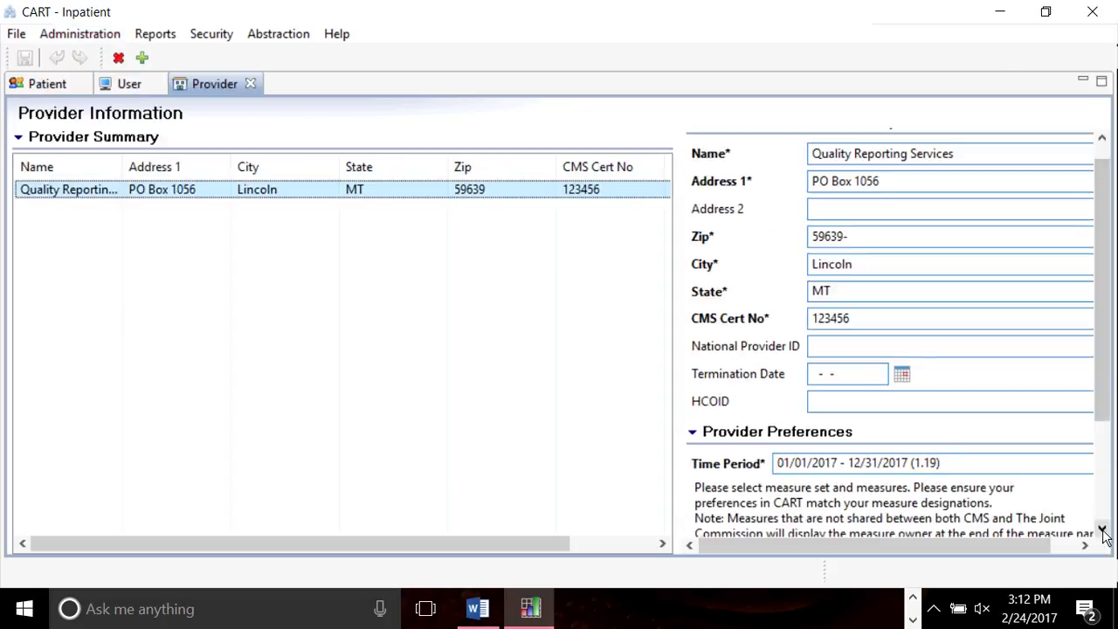
{"action": "left_click", "coordinate": [1101, 528]}
{"action": "left_click", "coordinate": [1102, 530]}
{"action": "left_click", "coordinate": [1102, 530]}
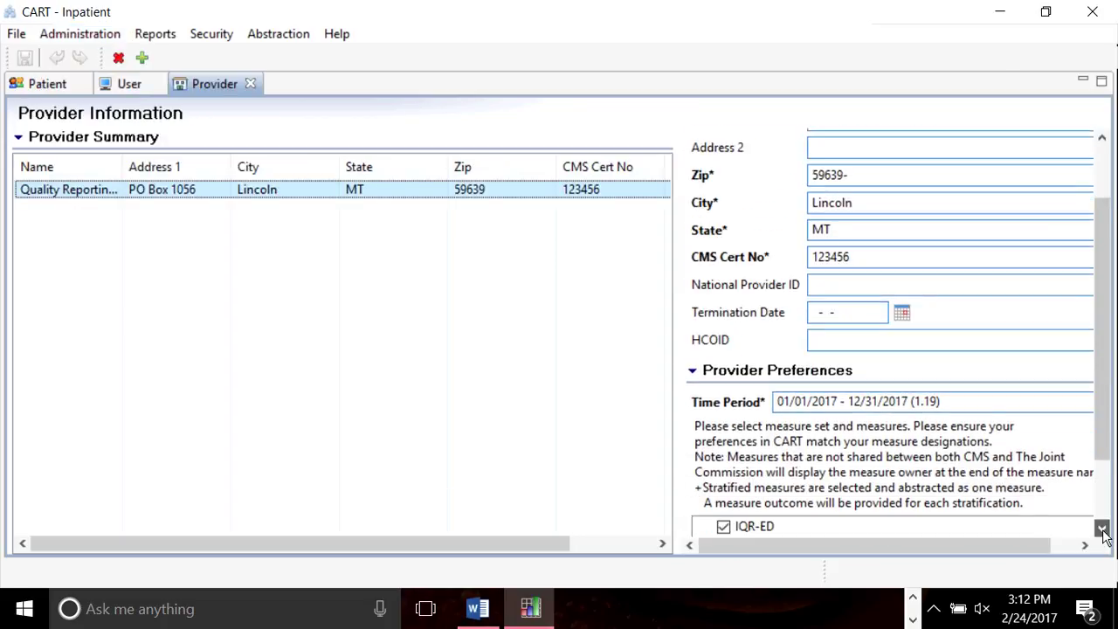
{"action": "left_click", "coordinate": [1102, 531]}
{"action": "left_click", "coordinate": [1101, 529]}
{"action": "left_click", "coordinate": [1102, 528]}
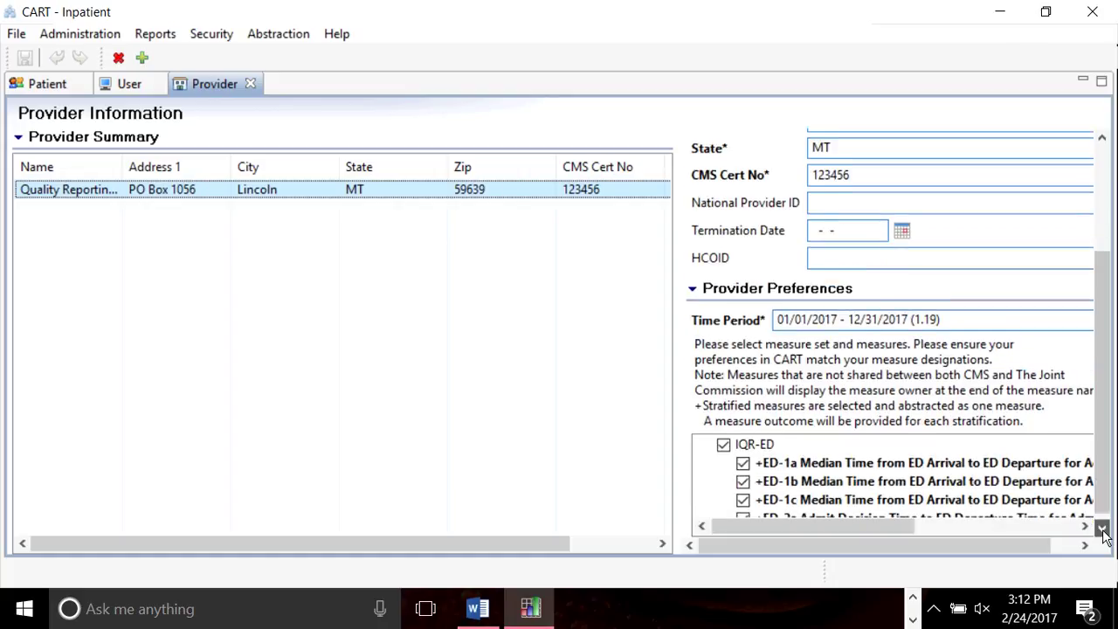
{"action": "left_click", "coordinate": [1102, 529]}
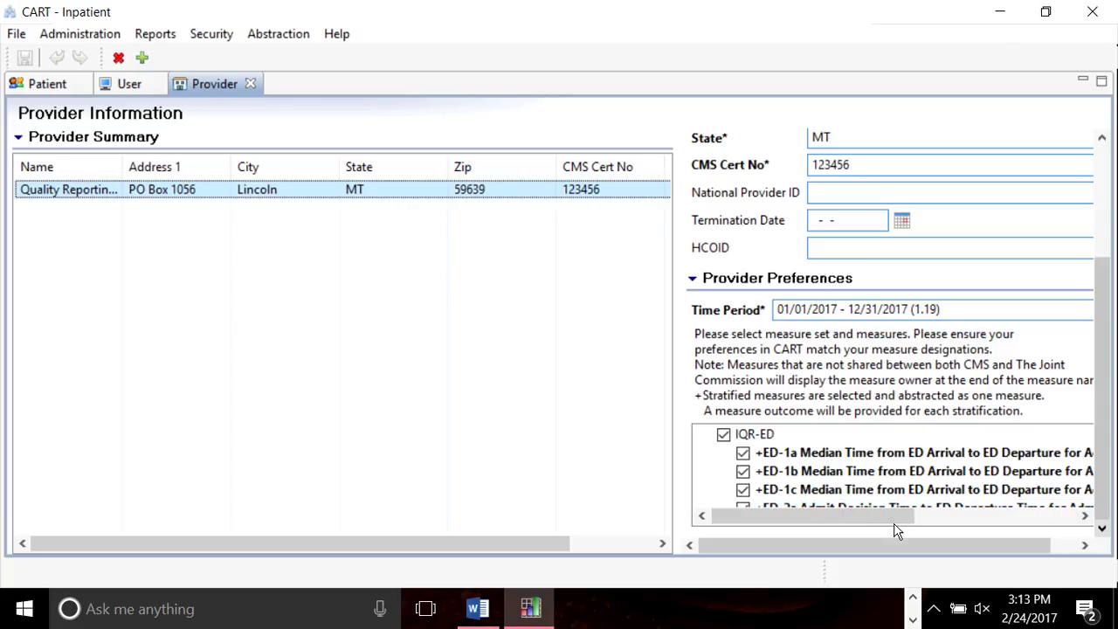
Scroll the details and Measure Set list to review the checked IQR-ED, IQR-IMM, IQR-SEP and IQR-VTE measures.
{"action": "left_click_drag", "start_coordinate": [894, 522], "coordinate": [949, 523]}
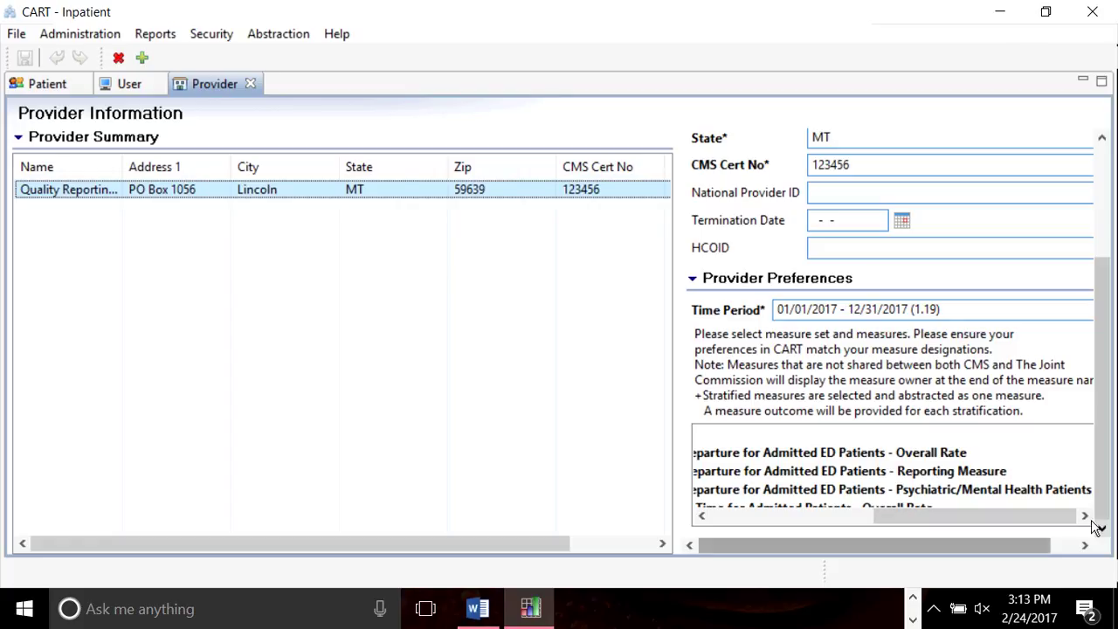
{"action": "left_click_drag", "start_coordinate": [1022, 551], "coordinate": [1048, 551]}
{"action": "left_click", "coordinate": [1073, 500]}
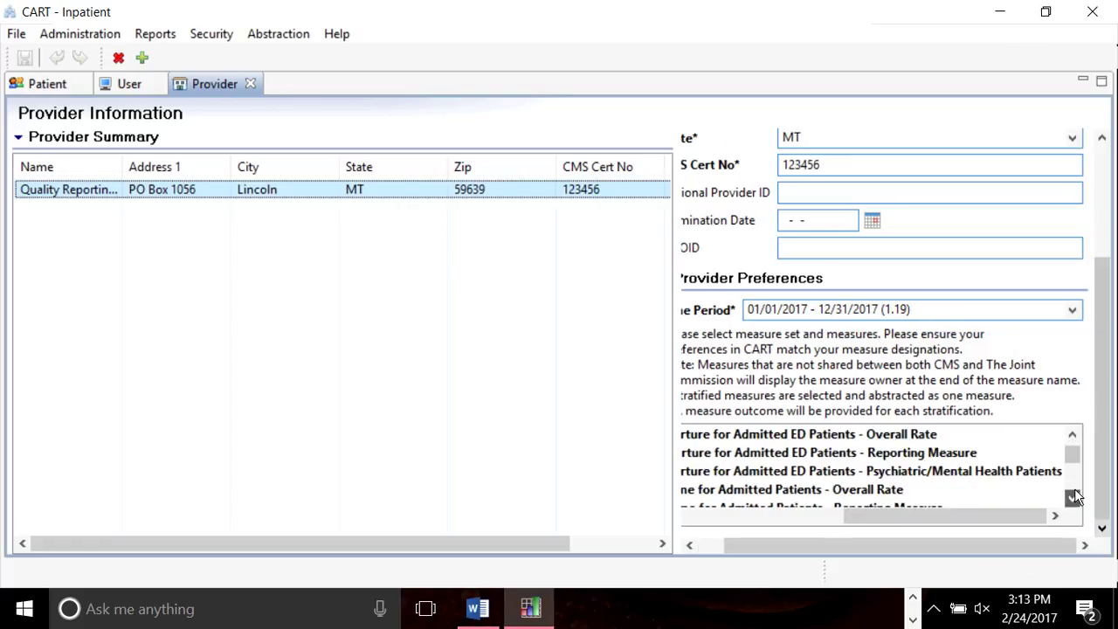
{"action": "left_click", "coordinate": [1073, 500]}
{"action": "left_click", "coordinate": [1074, 499]}
{"action": "left_click", "coordinate": [1073, 499]}
{"action": "left_click", "coordinate": [1073, 501]}
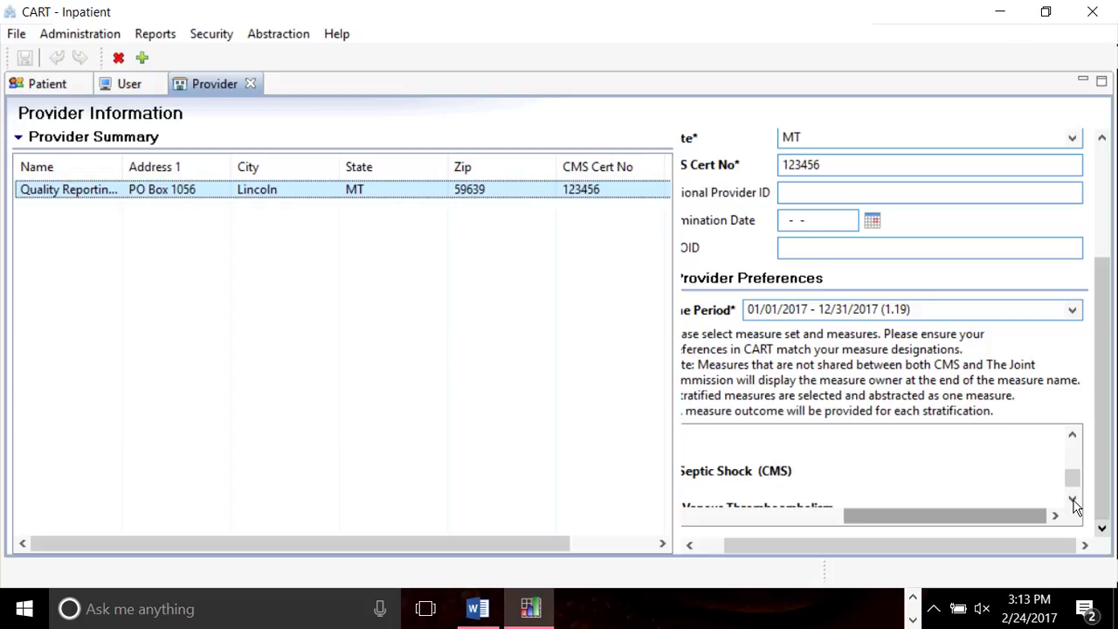
{"action": "left_click_drag", "start_coordinate": [943, 515], "coordinate": [799, 531]}
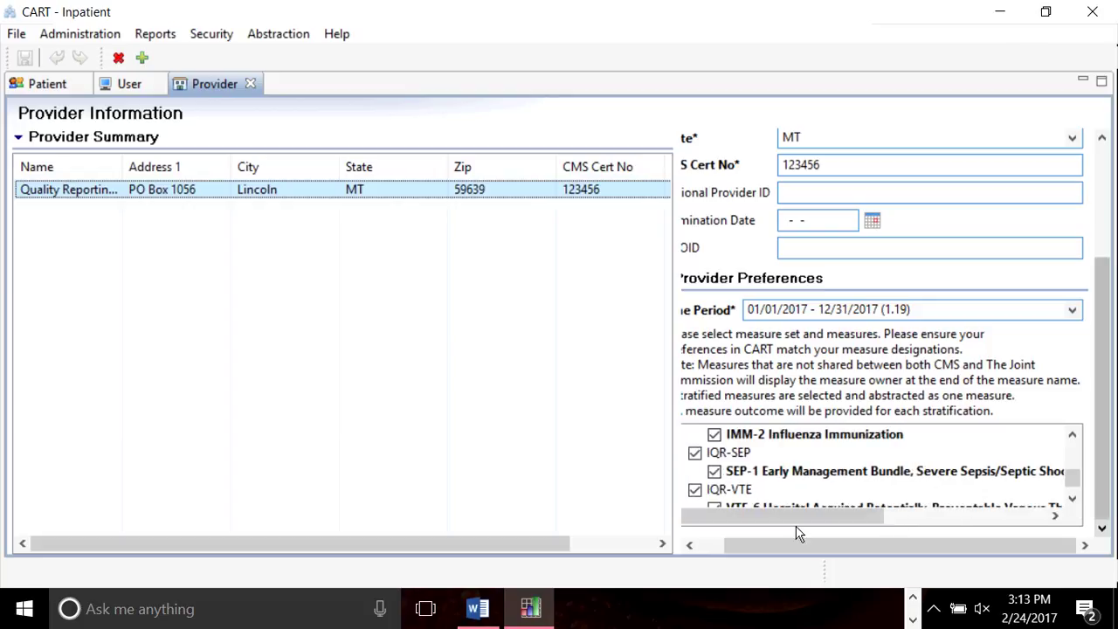
{"action": "left_click", "coordinate": [1073, 437]}
{"action": "left_click", "coordinate": [1074, 437]}
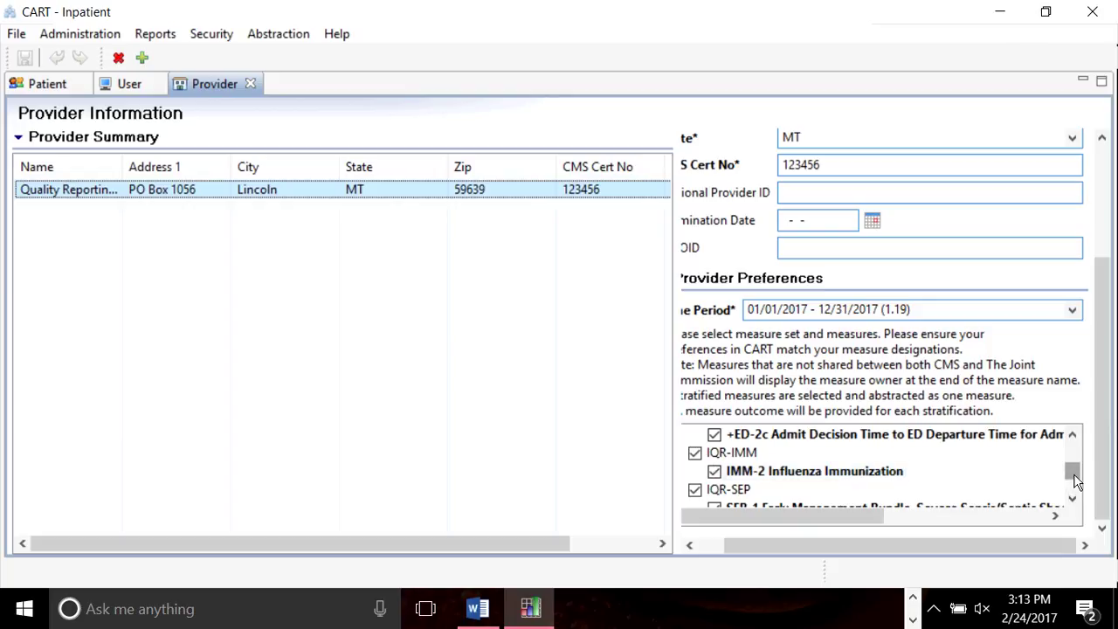
{"action": "left_click_drag", "start_coordinate": [1074, 479], "coordinate": [1074, 489]}
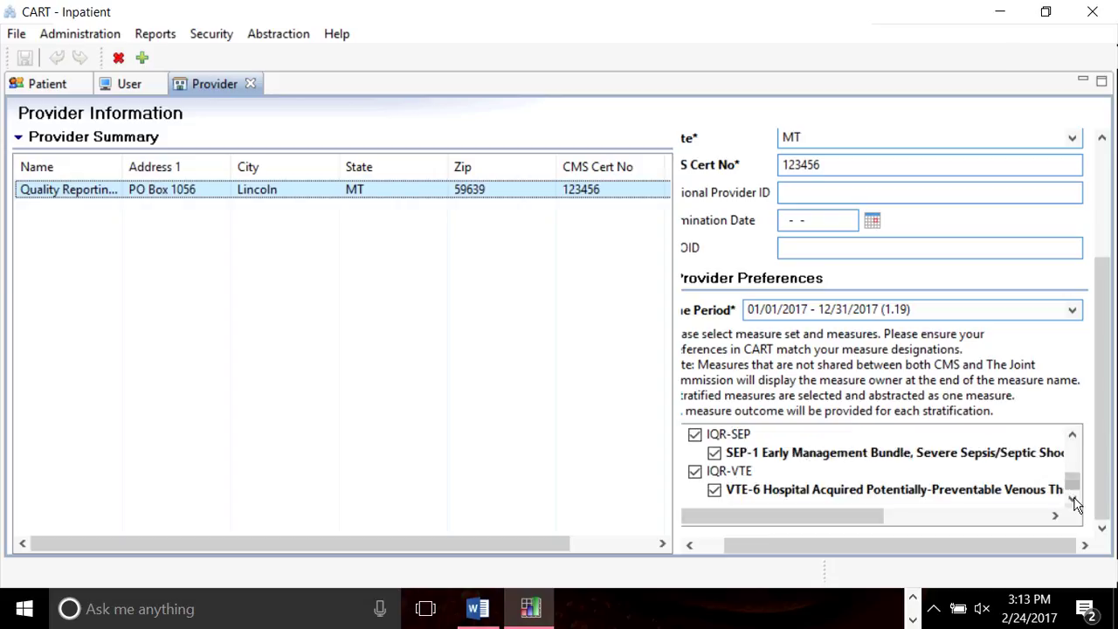
{"action": "left_click_drag", "start_coordinate": [1075, 437], "coordinate": [1076, 439]}
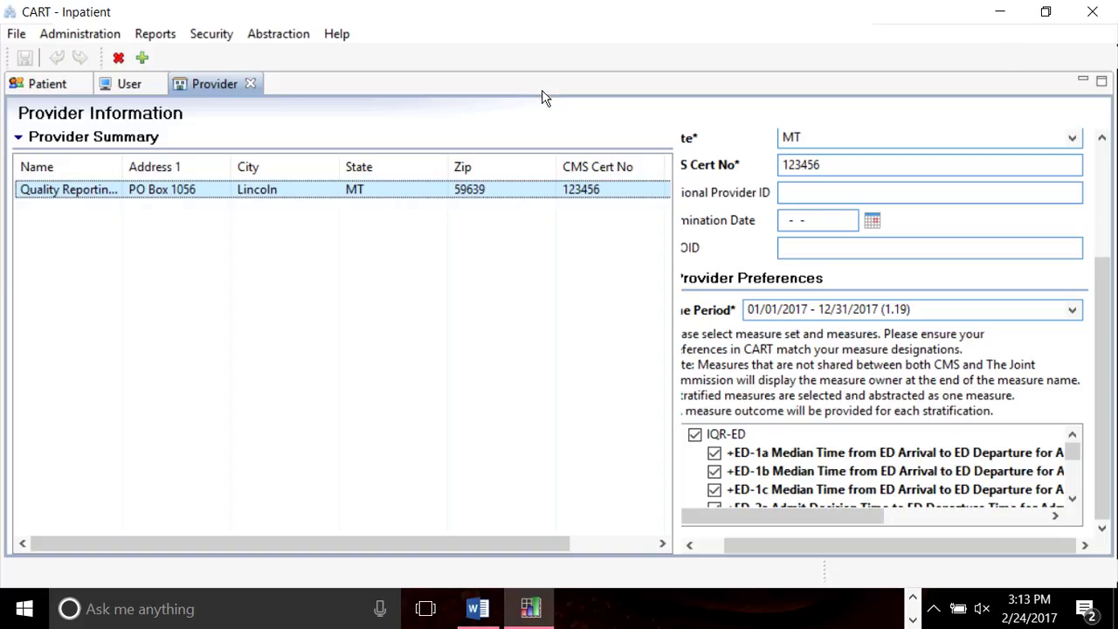
Glance at the Security menu, dismiss it, and close CART - Inpatient.
{"action": "left_click", "coordinate": [214, 35]}
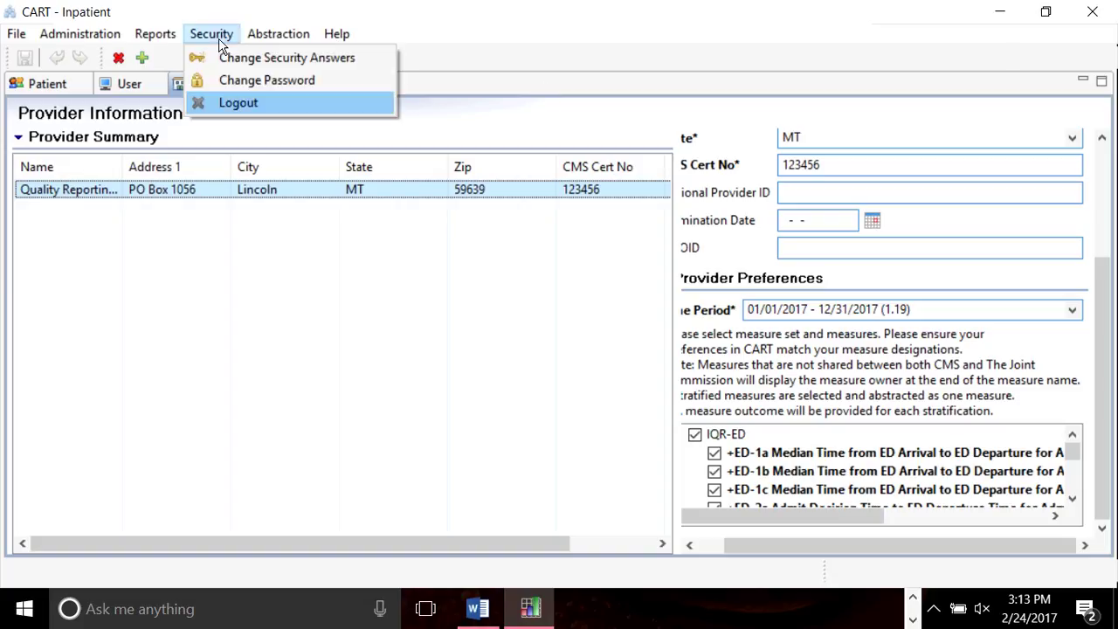
{"action": "left_click", "coordinate": [559, 300]}
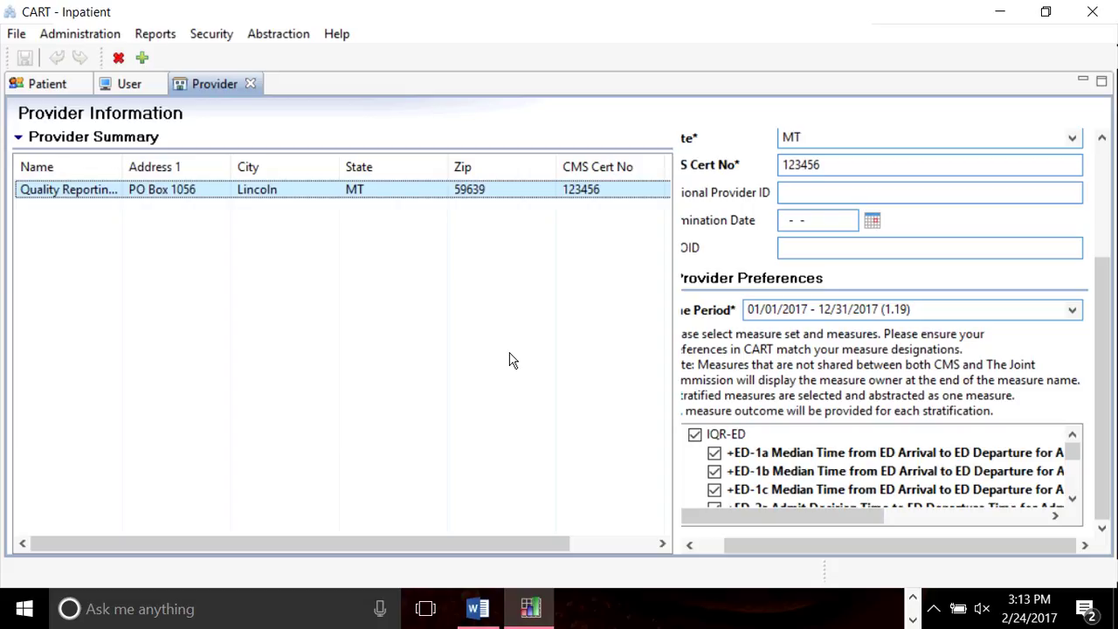
{"action": "left_click", "coordinate": [1097, 12]}
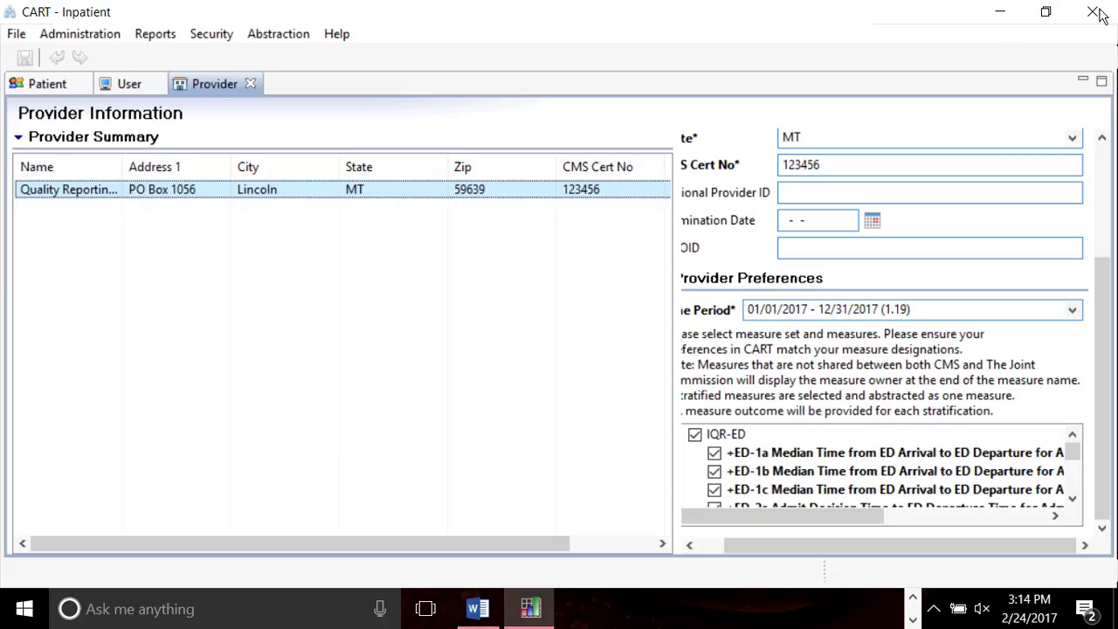